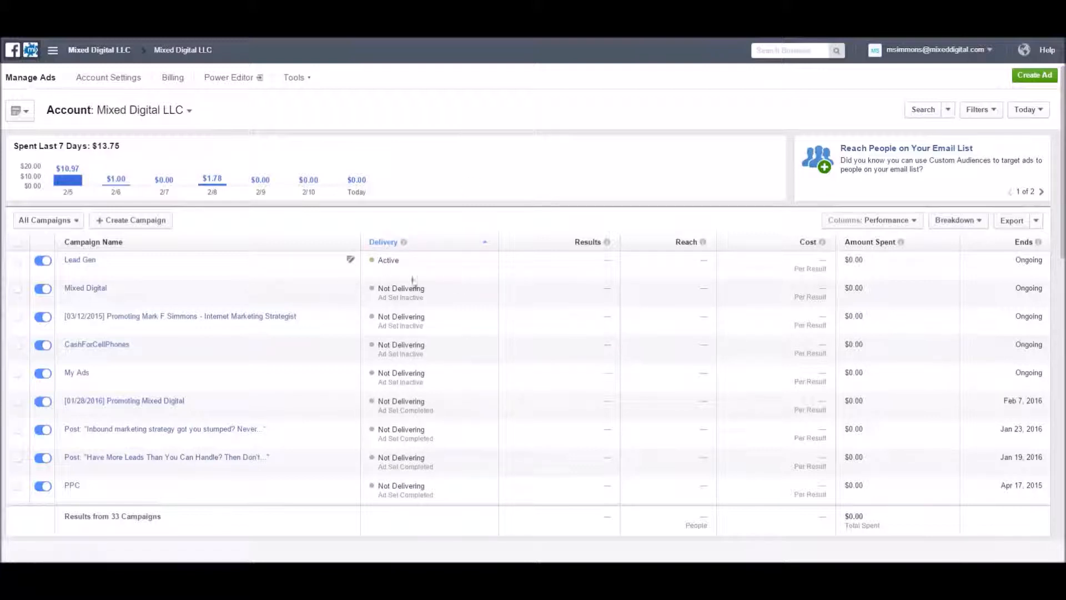
Create a new campaign with the objective of sending people to your website.
left_click(118, 222)
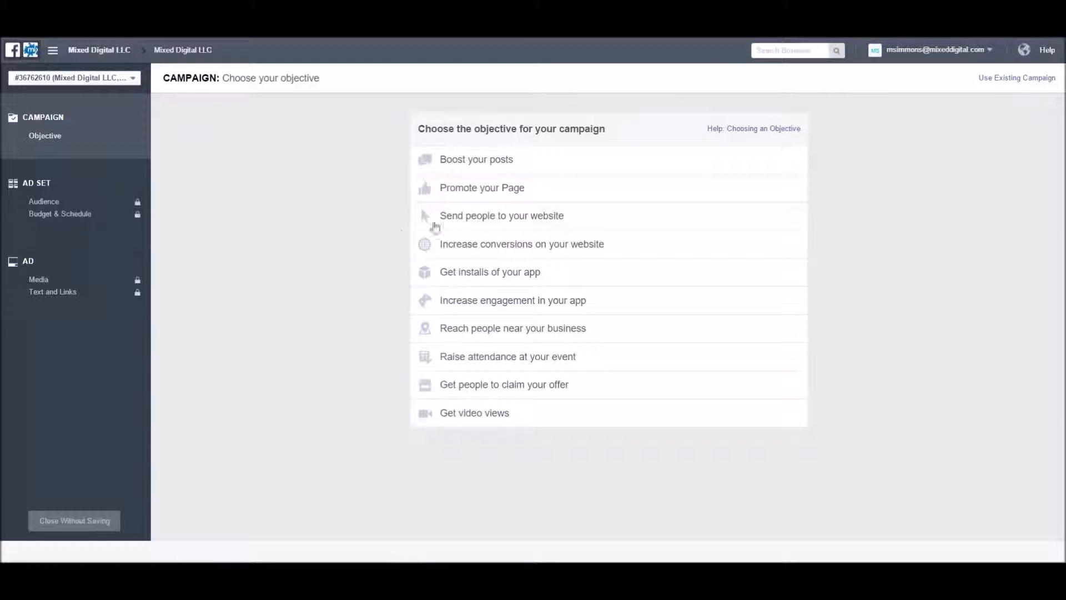
left_click(511, 216)
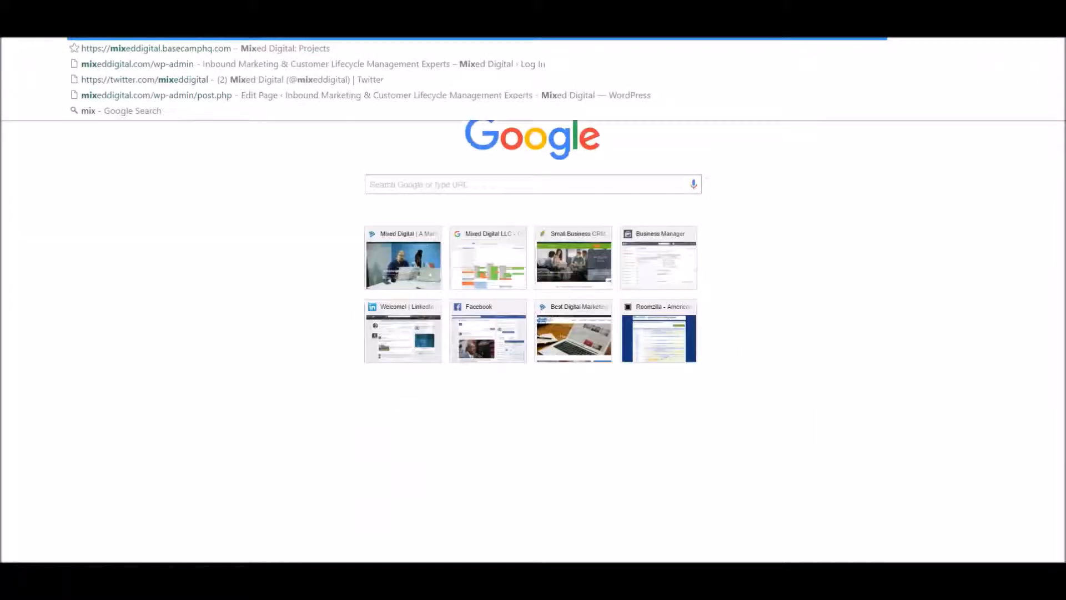
Go to mixeddigital.com in a new browser page and open its Search Engine Marketing solutions page.
type("eddigital.com")
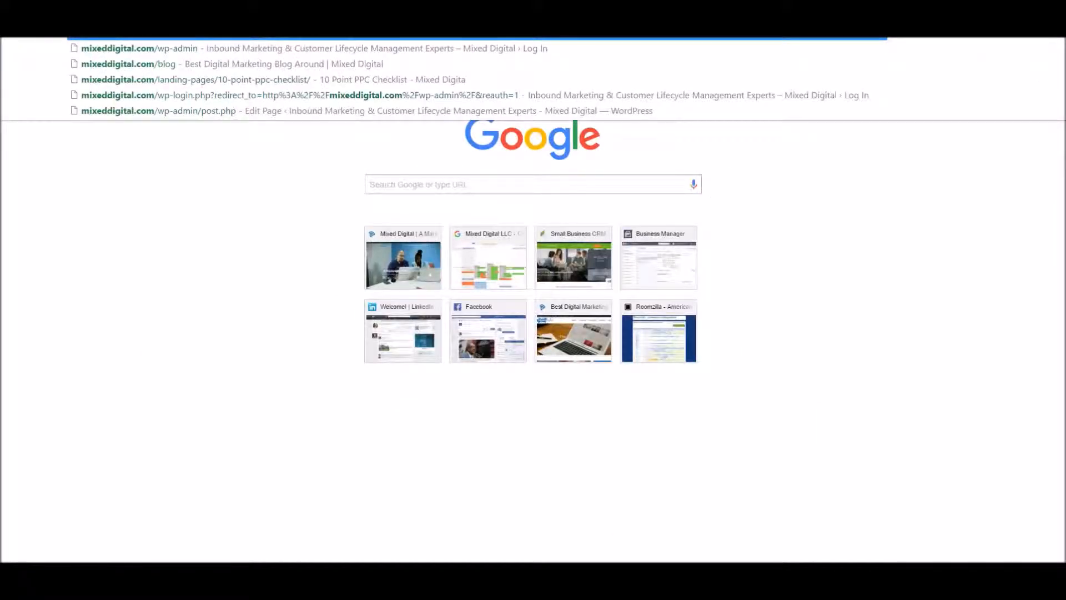
key("Return")
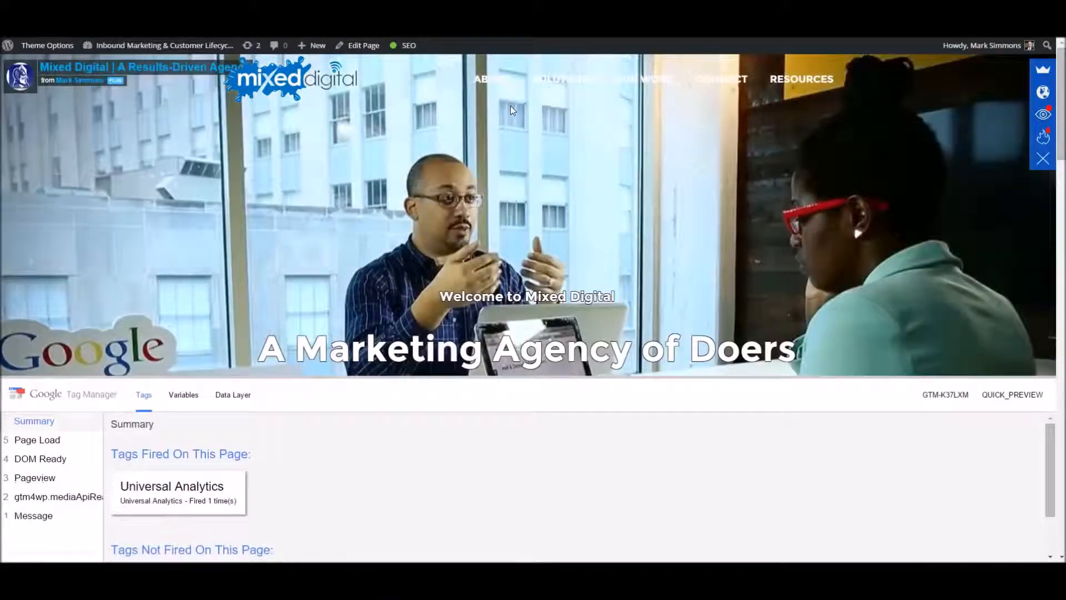
mouse_move(564, 83)
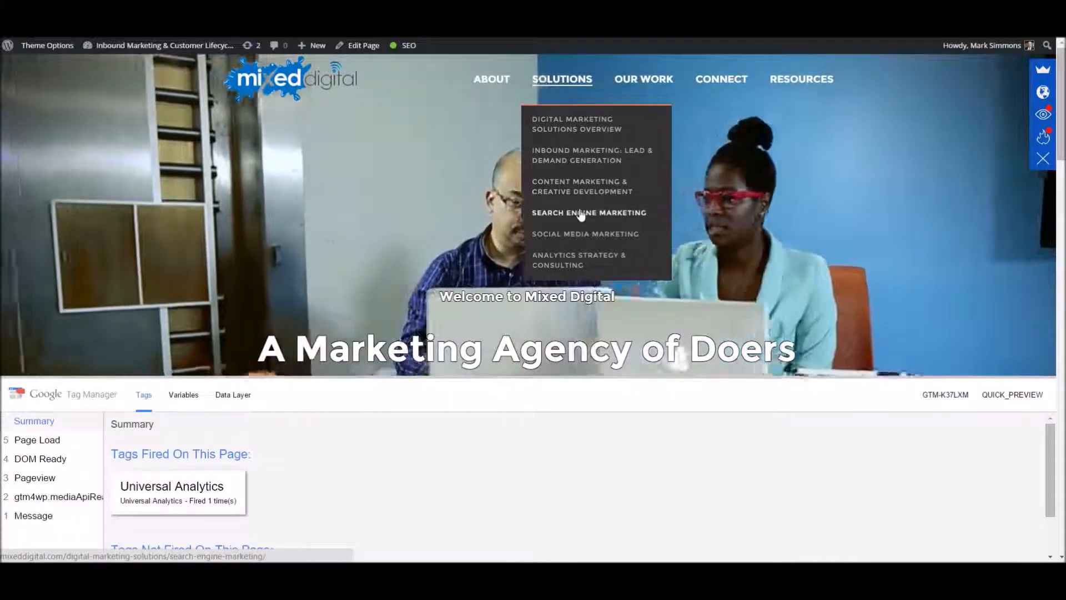
left_click(580, 213)
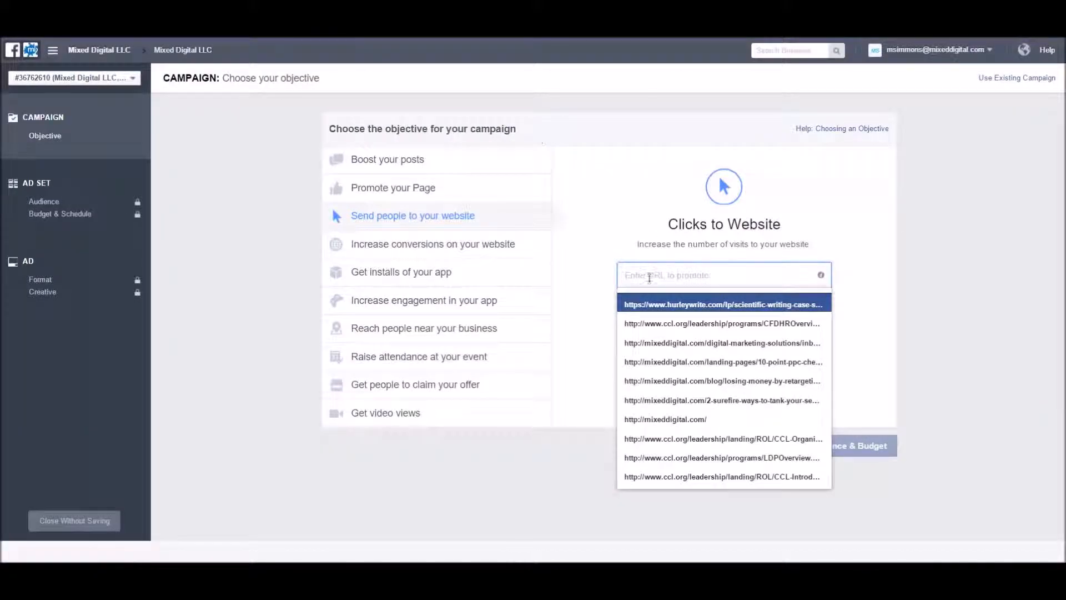
Back in Facebook Ads Manager, paste the search-engine-marketing page address as the URL to promote and append ?utm_source=facebookads&utm_medium=cpc.
key("ctrl+v")
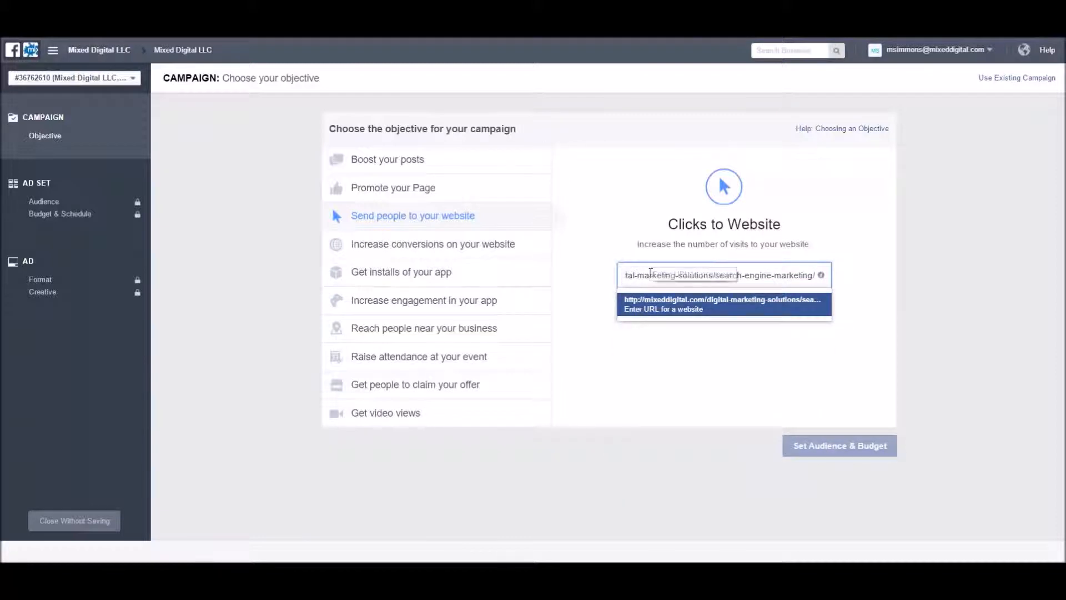
type("?")
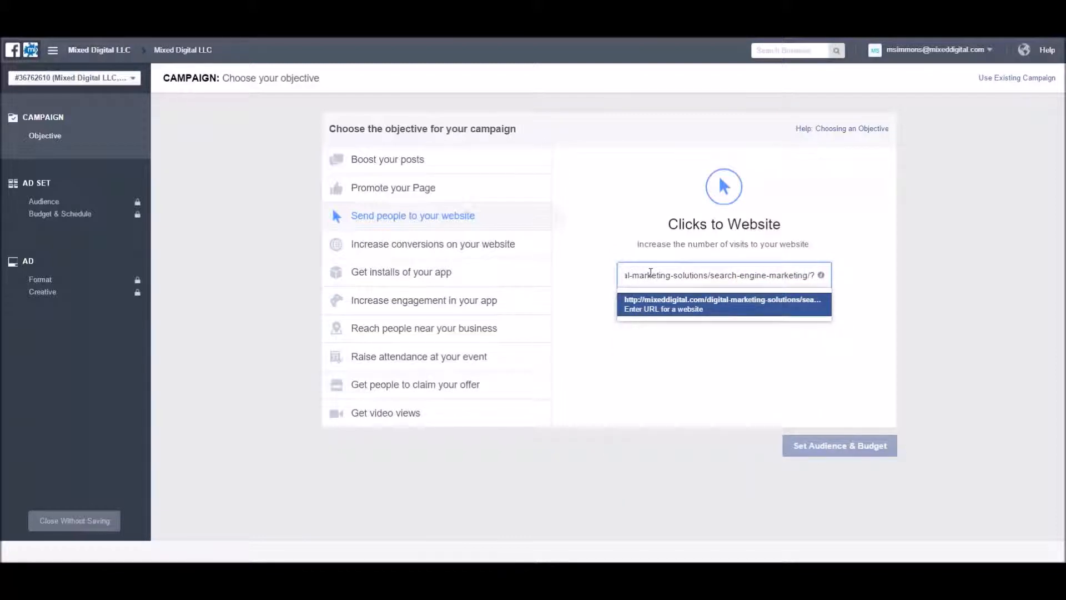
type("utm_source")
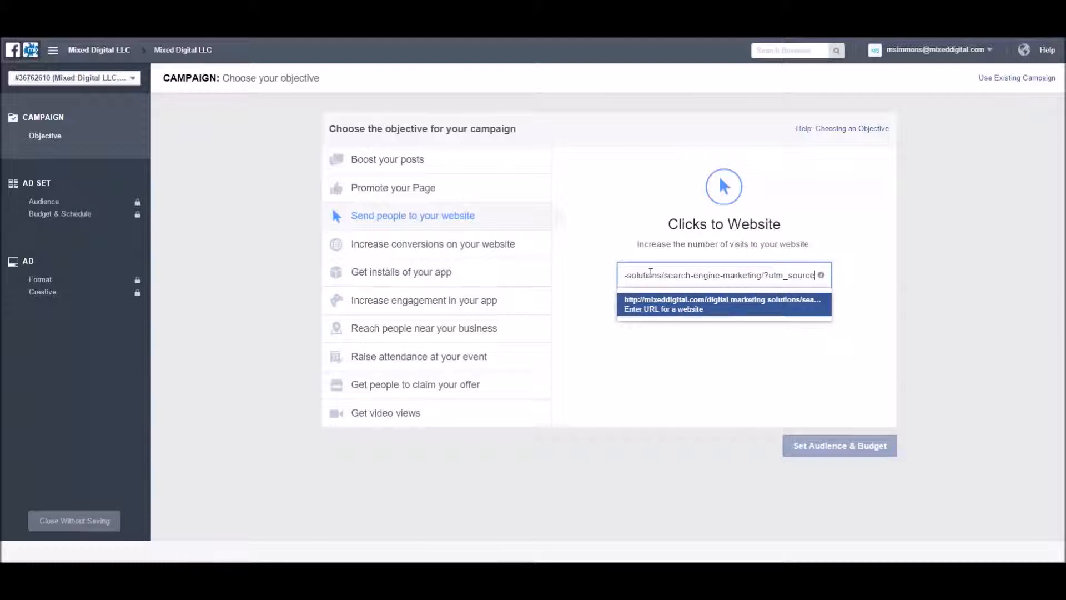
type("=facebooks")
key("BackSpace")
type("ads&")
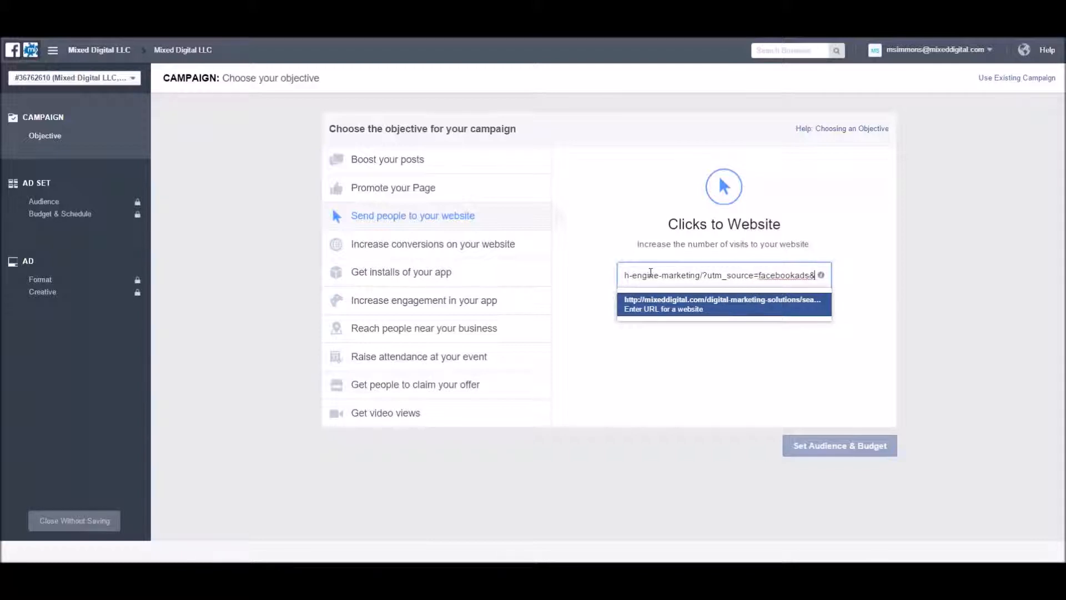
type("utm_")
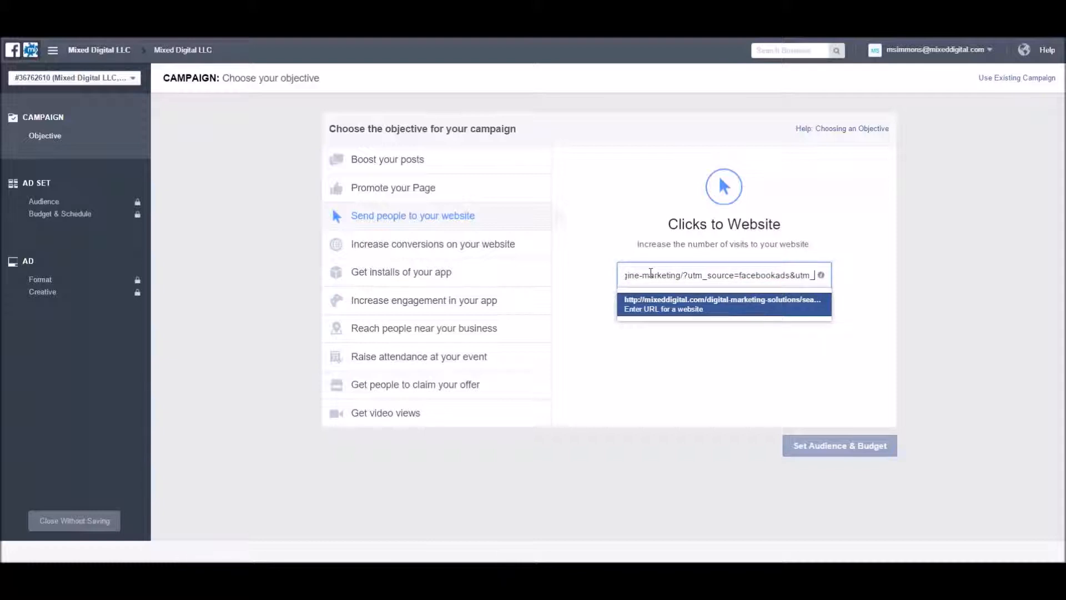
type("medium=cpc")
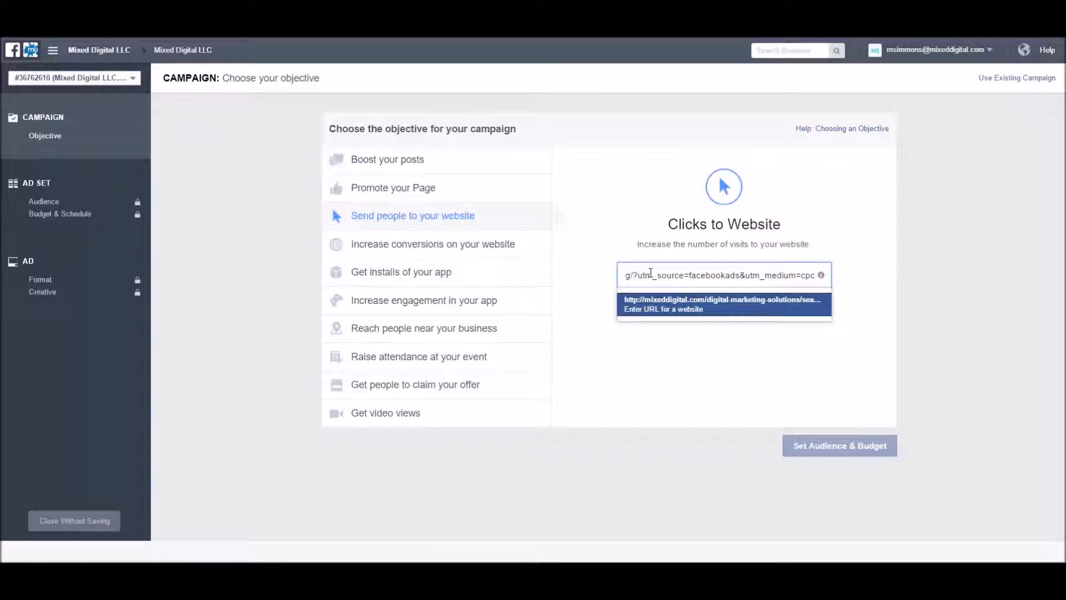
Append the campaign parameter &utm_campaign=SEO& to the end of the promoted URL.
type("&utm_campaign")
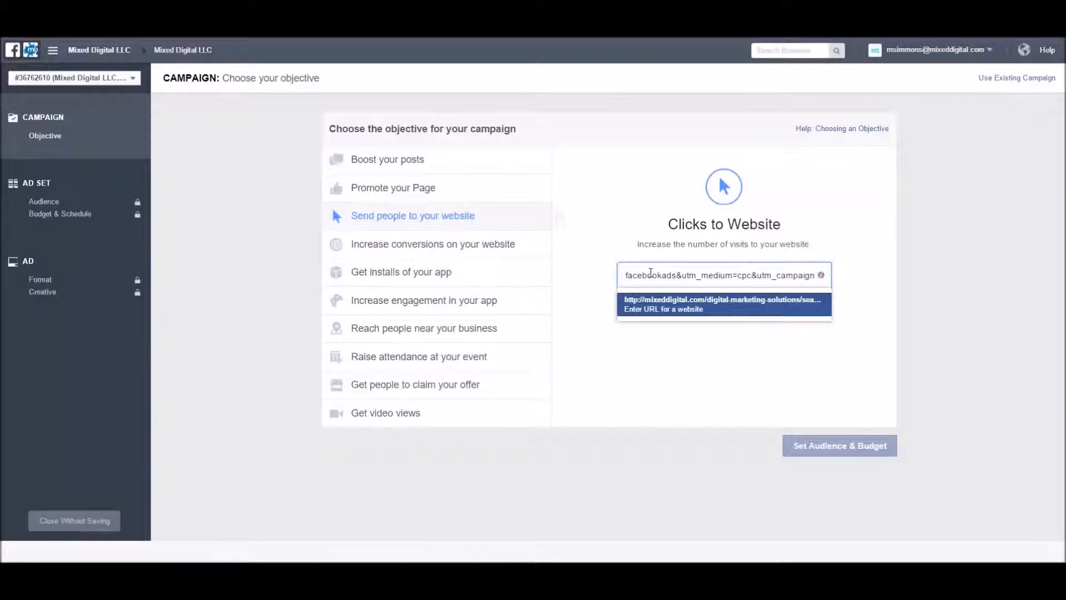
type("=")
type("PP")
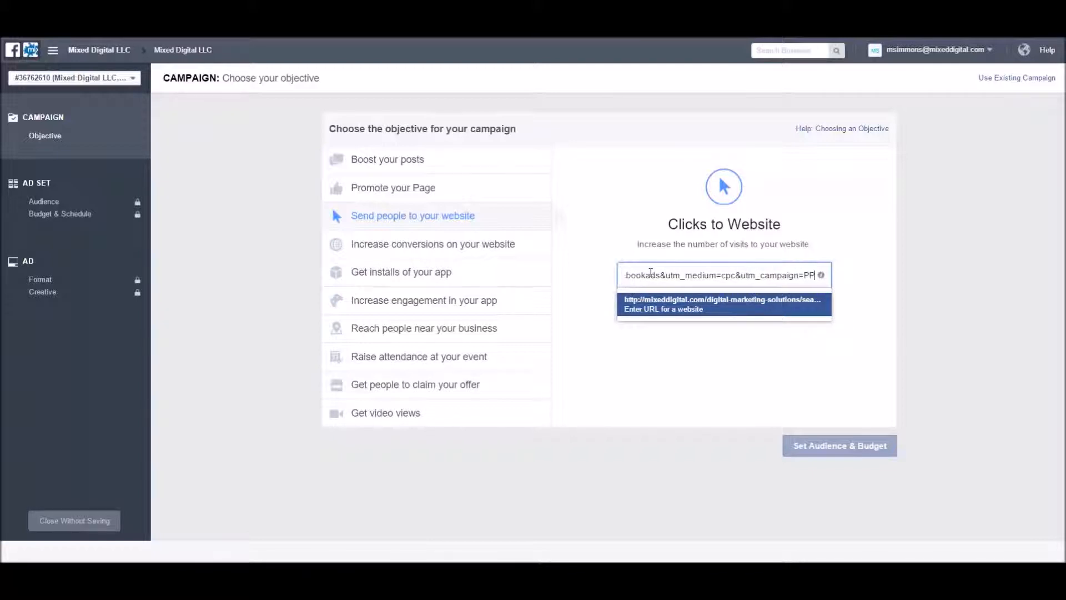
type("C&")
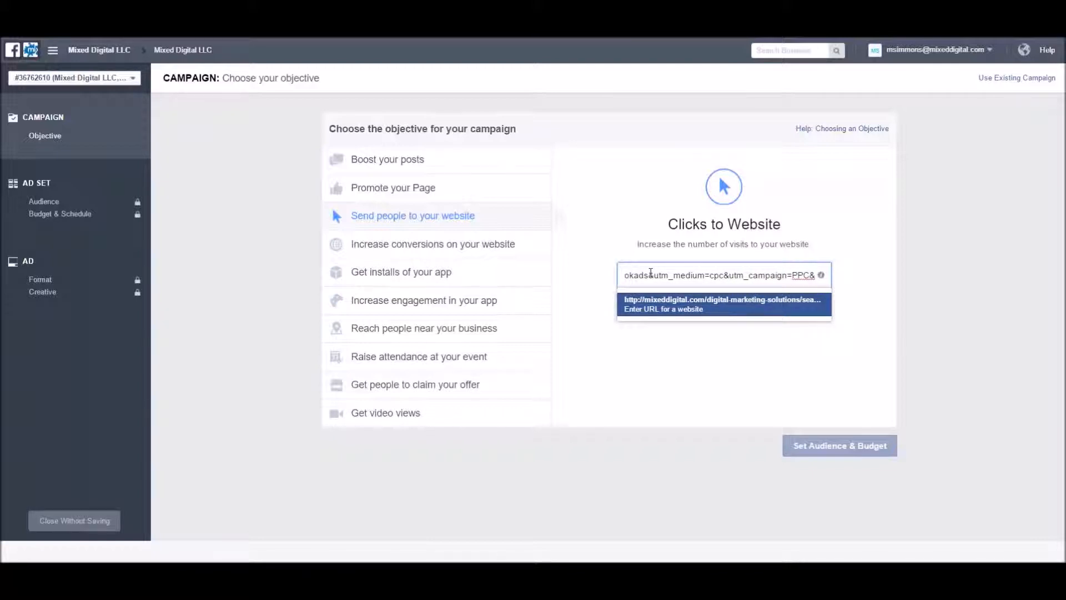
key("BackSpace")
key("BackSpace")
key("BackSpace")
key("BackSpace")
type("SEO&c")
key("BackSpace")
Complete the promoted URL with the content parameter utm_content=seo-general and commit it.
type("utm_content=")
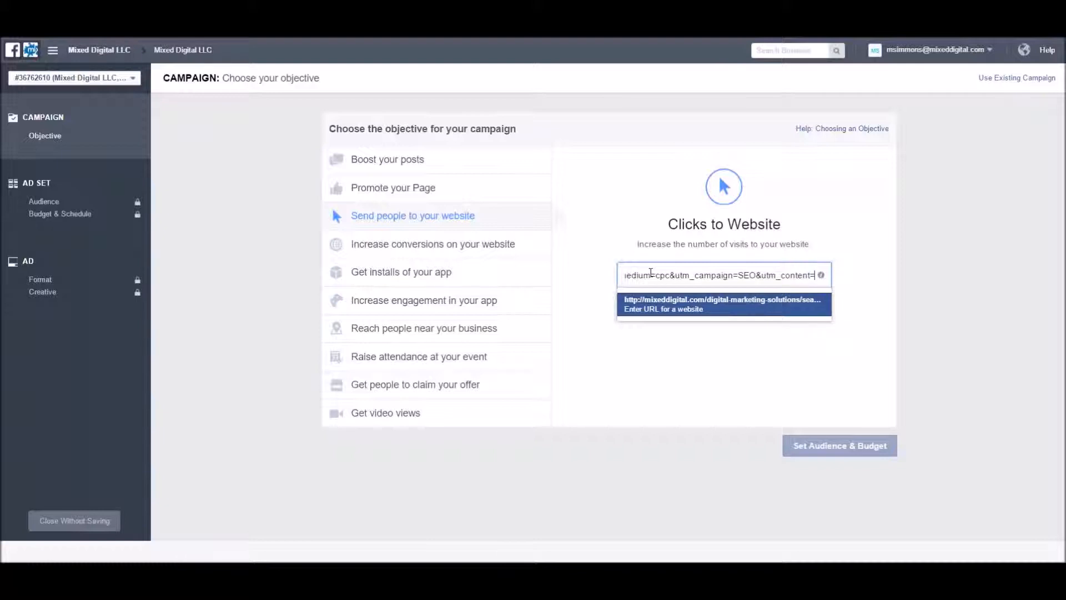
type("seo-")
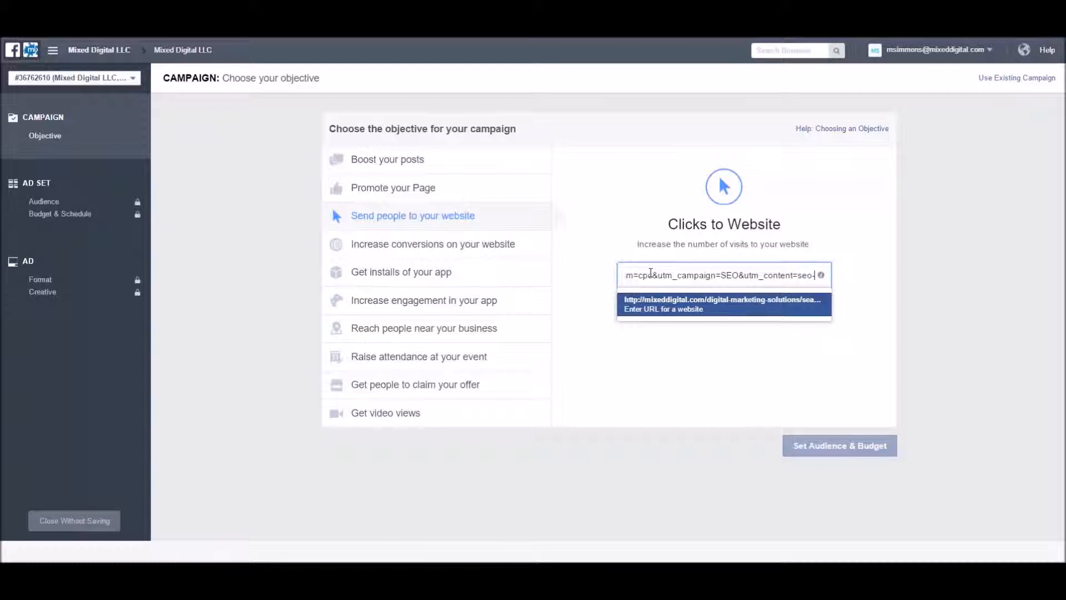
type("consultant")
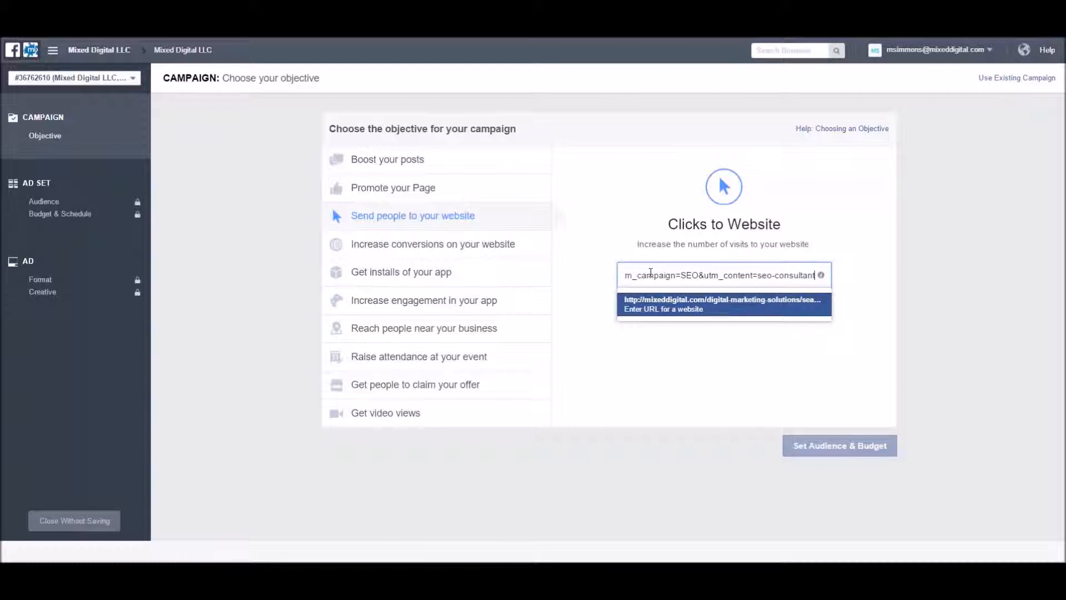
key("BackSpace")
key("BackSpace")
key("BackSpace")
key("BackSpace")
key("BackSpace")
key("BackSpace")
key("BackSpace")
key("BackSpace")
key("BackSpace")
key("BackSpace")
type("general")
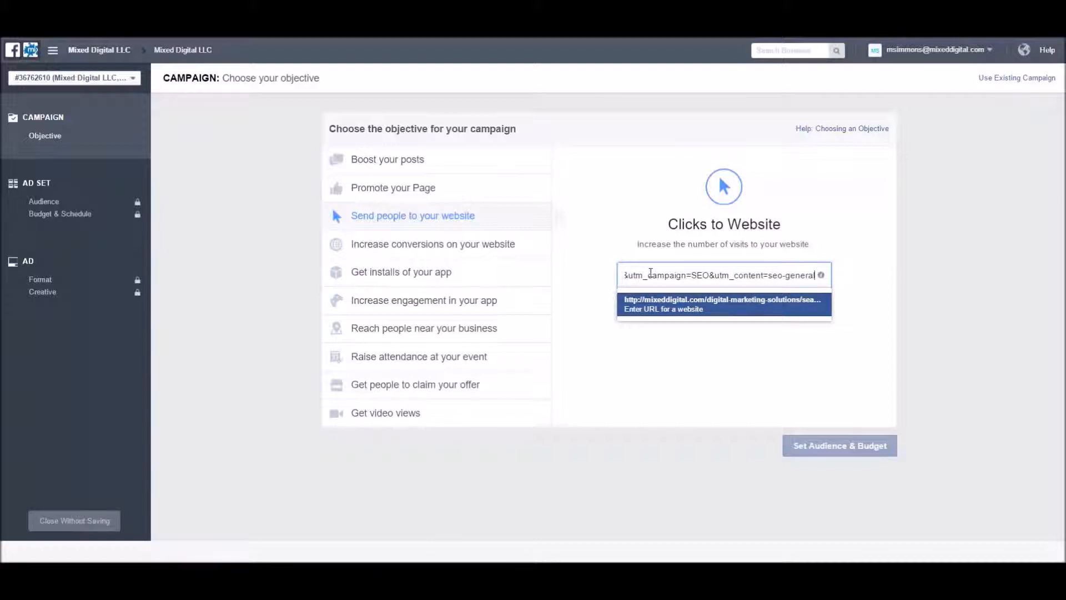
left_click(868, 269)
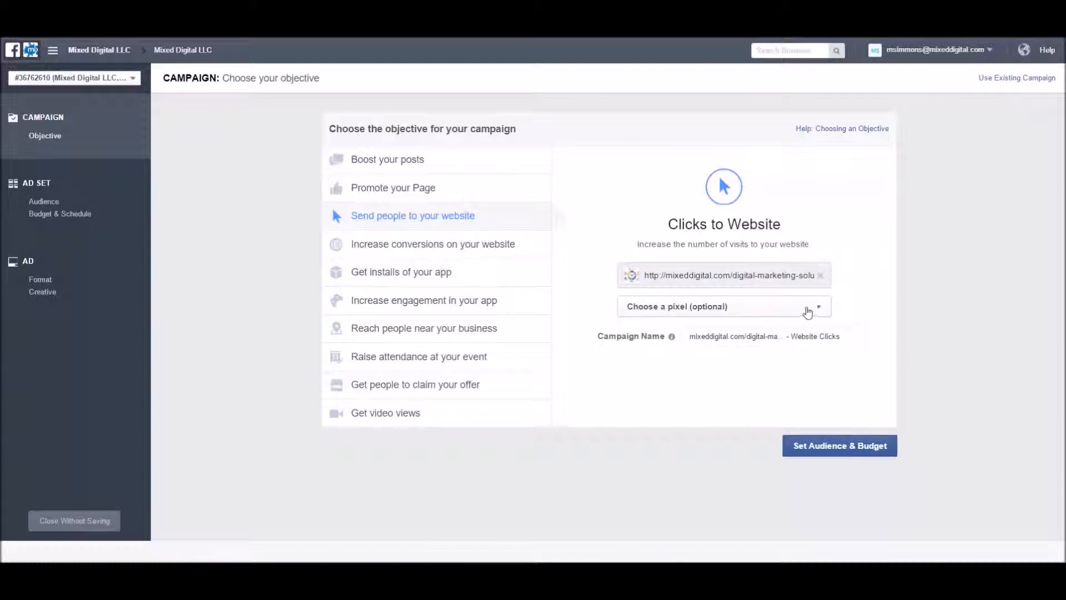
Choose Mixed Digital LLC's Pixel for the campaign and continue to the audience and budget setup.
left_click(815, 309)
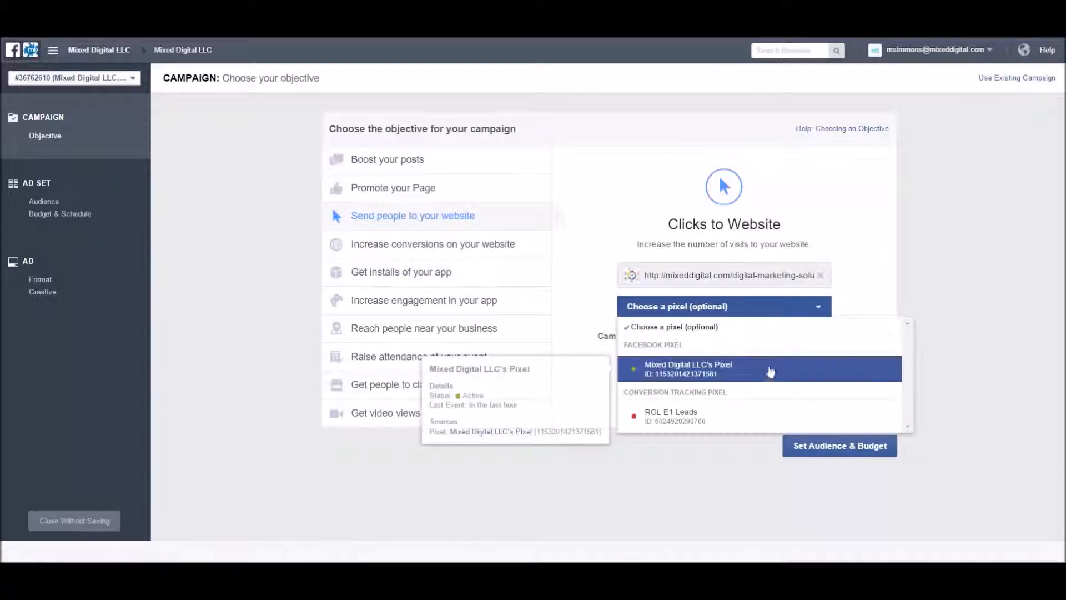
left_click(769, 371)
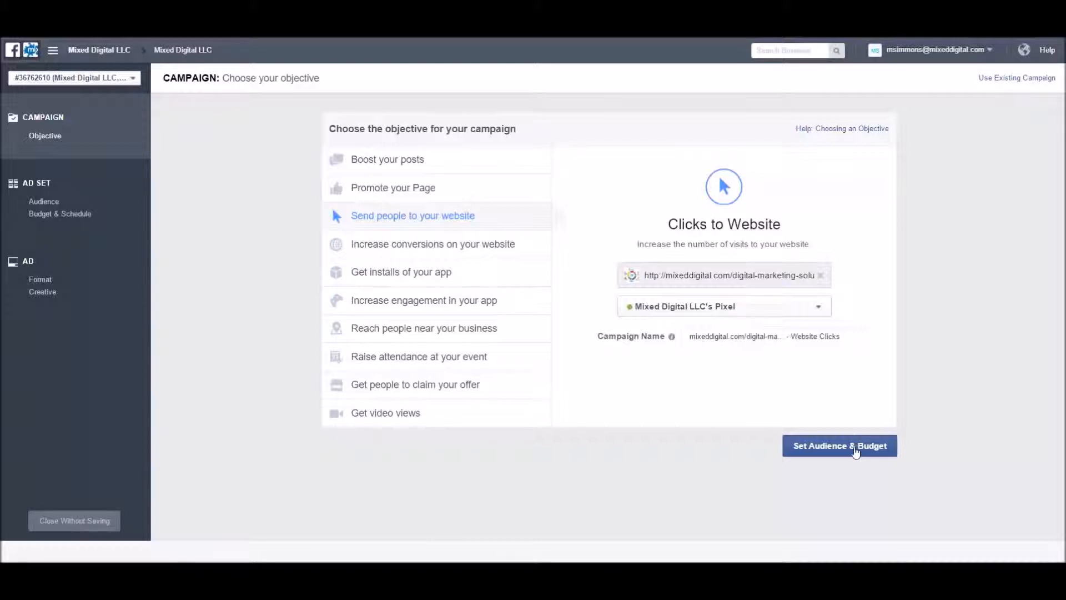
left_click(855, 450)
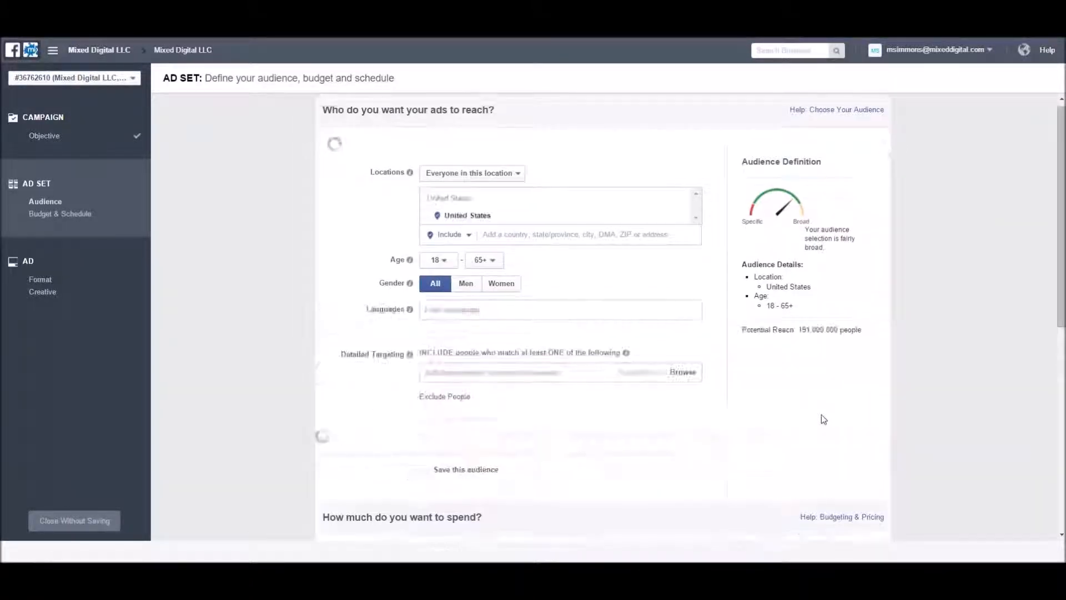
Set the target audience's age range to 30 through 50.
scroll(556, 206, "down", 2)
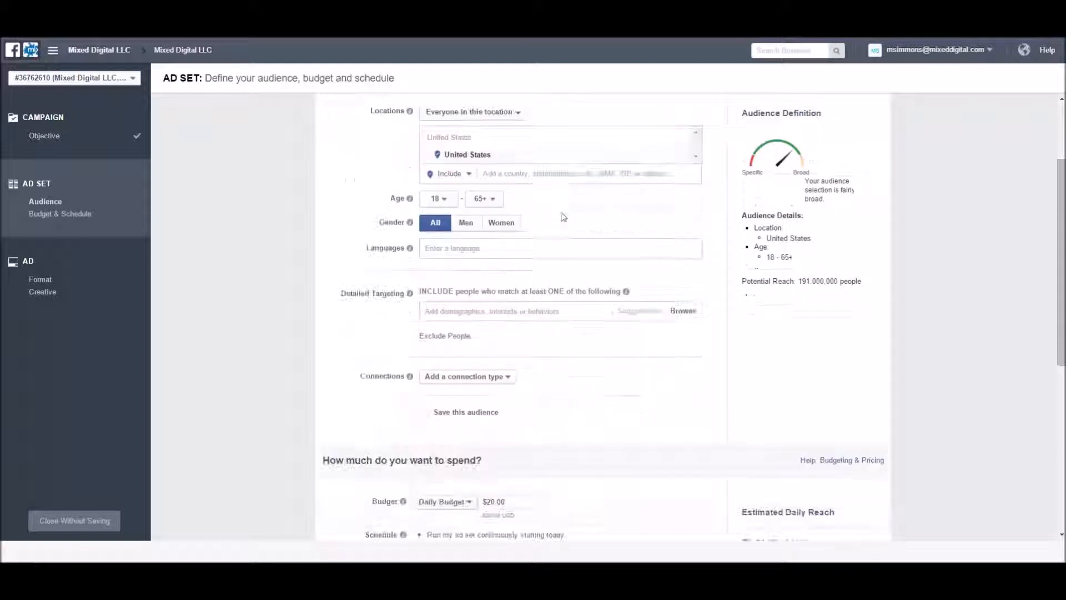
scroll(564, 217, "up", 1)
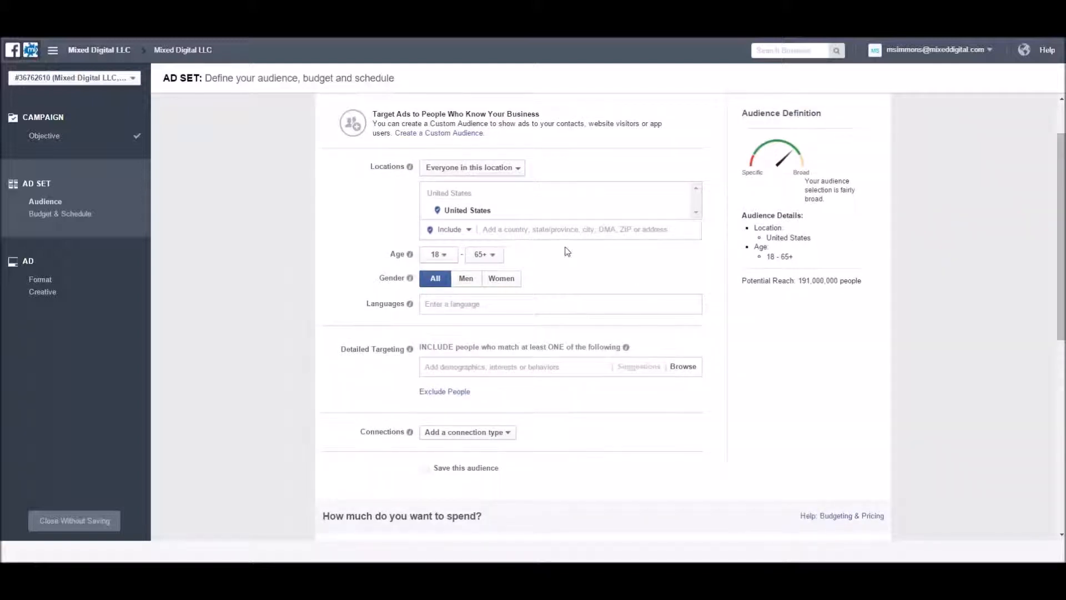
left_click(446, 256)
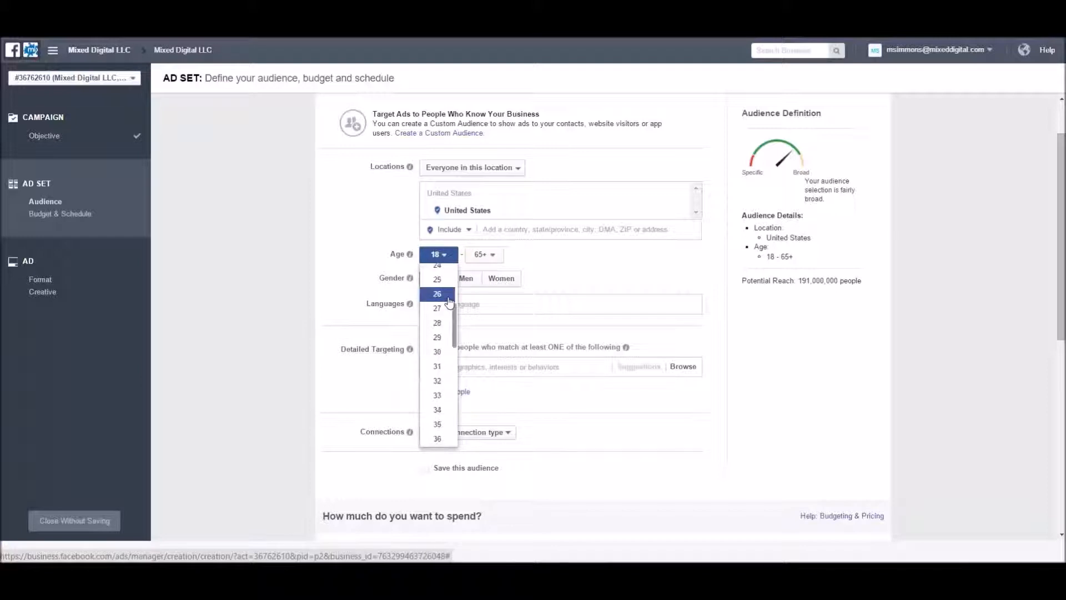
left_click(447, 352)
left_click(491, 255)
scroll(489, 311, "down", 9)
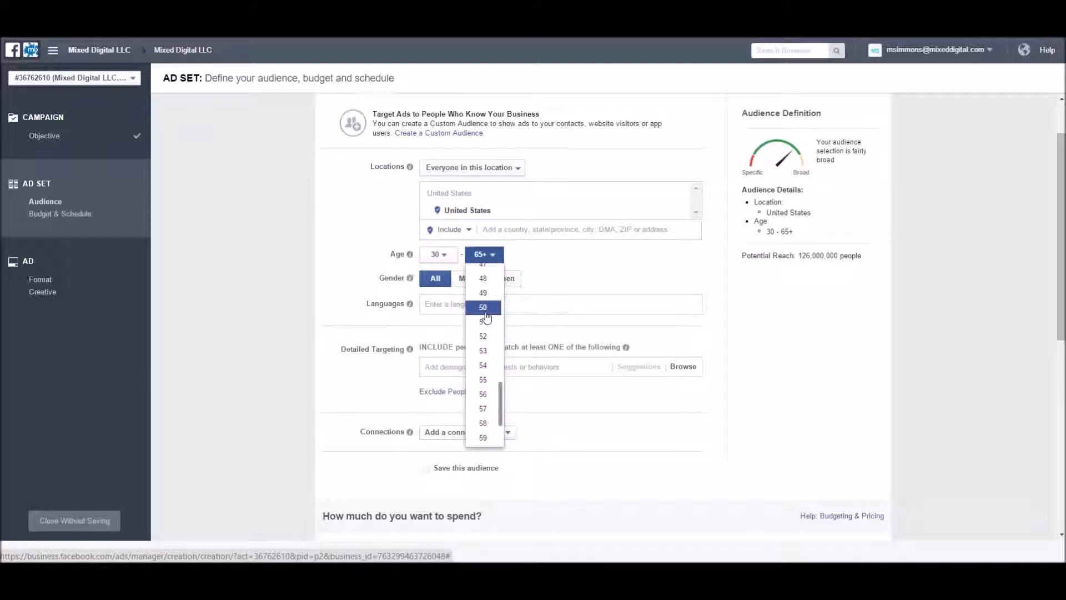
left_click(487, 307)
Add English (US) as the audience language.
left_click(454, 303)
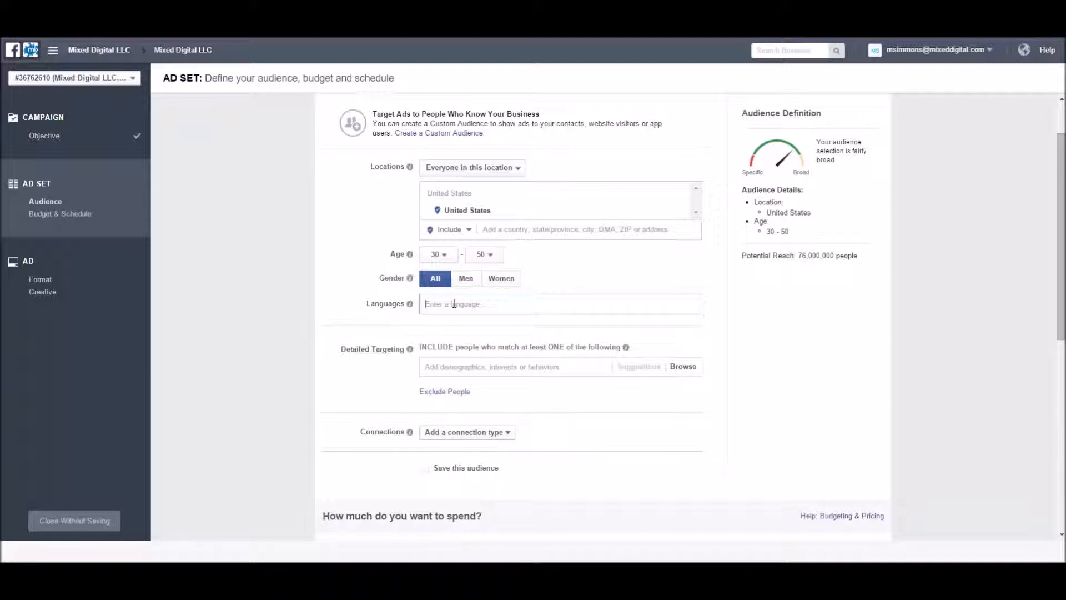
type("English")
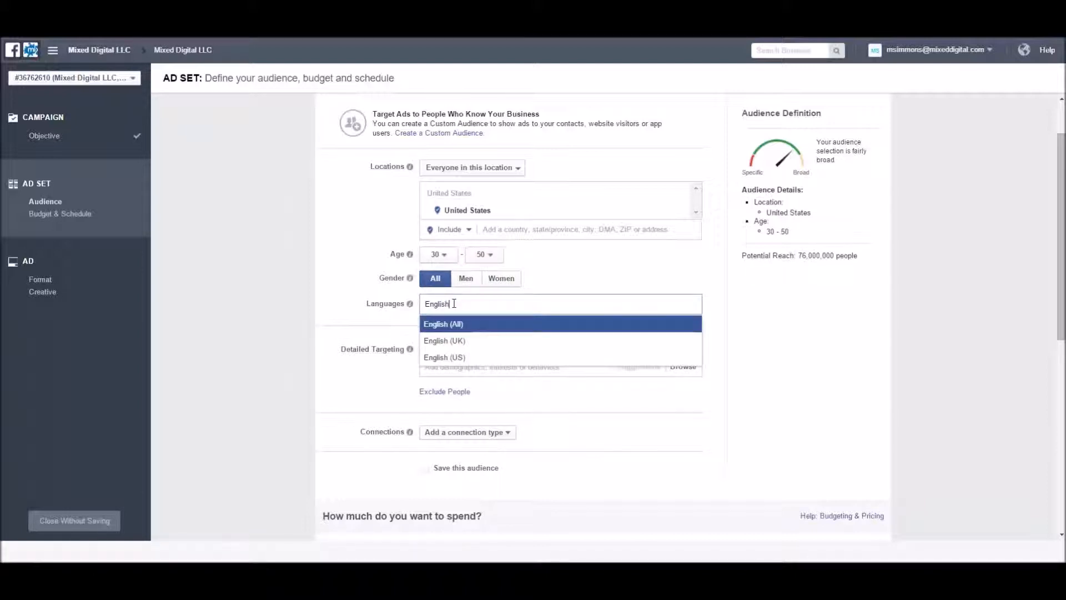
left_click(445, 357)
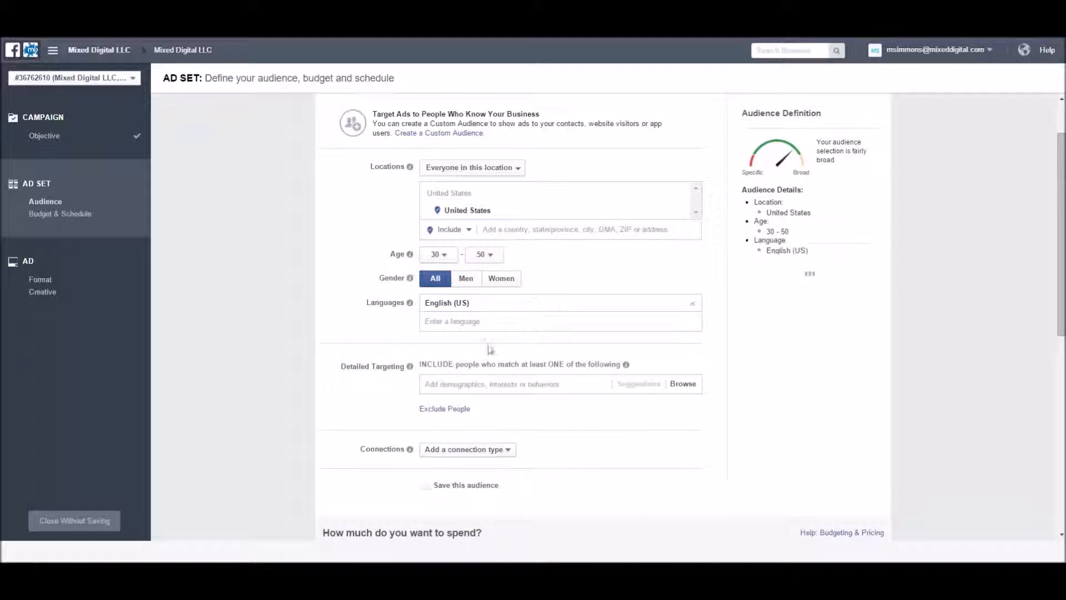
Add the B2B company sizes Less Than 10 Employees and 10-49 Employees to the audience's detailed targeting.
scroll(499, 333, "down", 1)
scroll(512, 321, "down", 1)
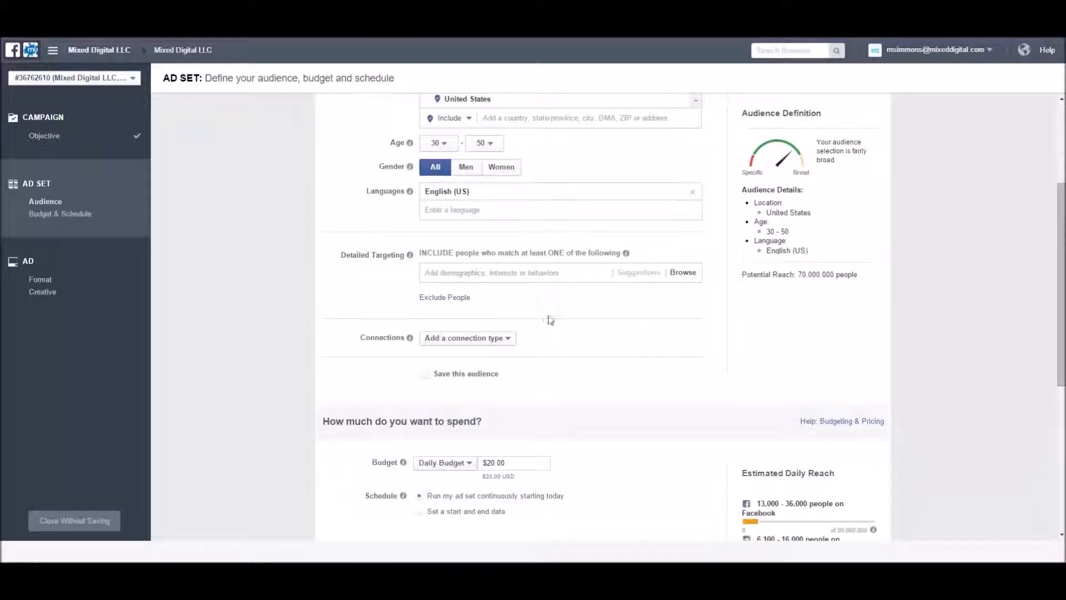
left_click(510, 273)
scroll(585, 324, "down", 1)
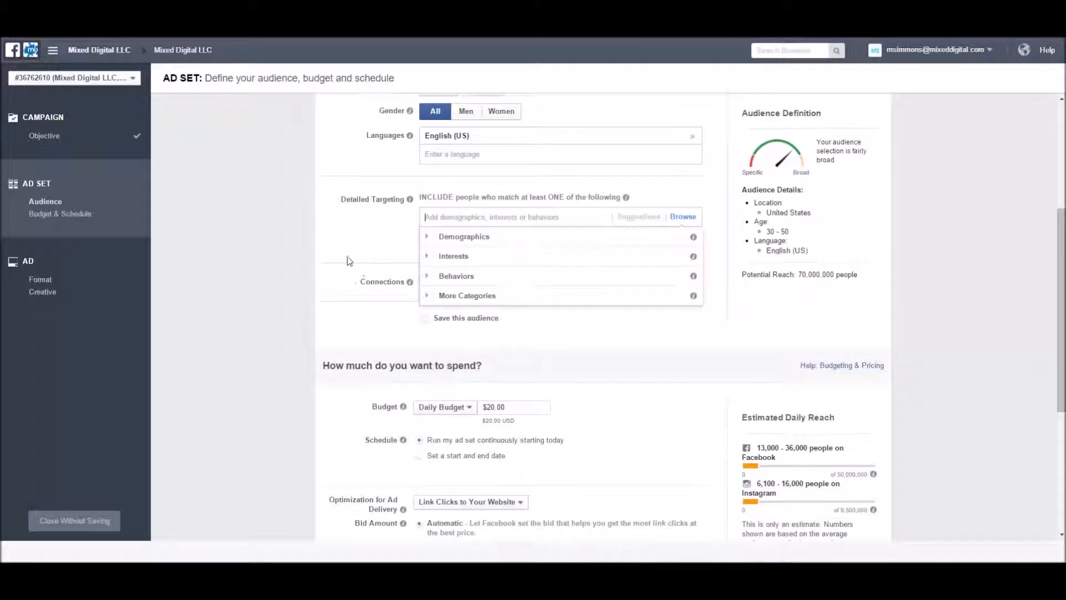
left_click(353, 236)
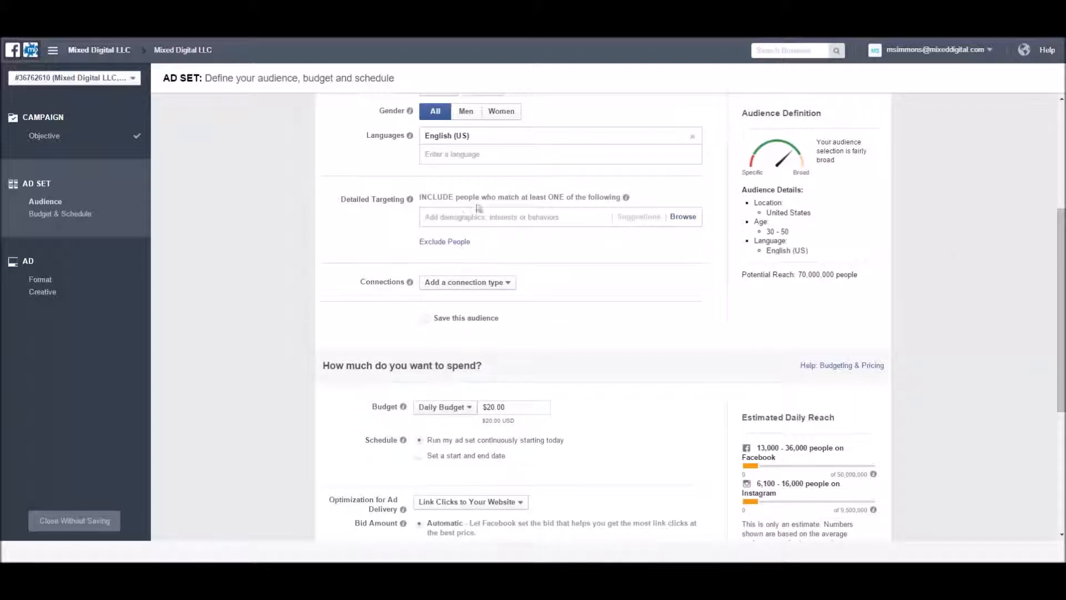
left_click(510, 220)
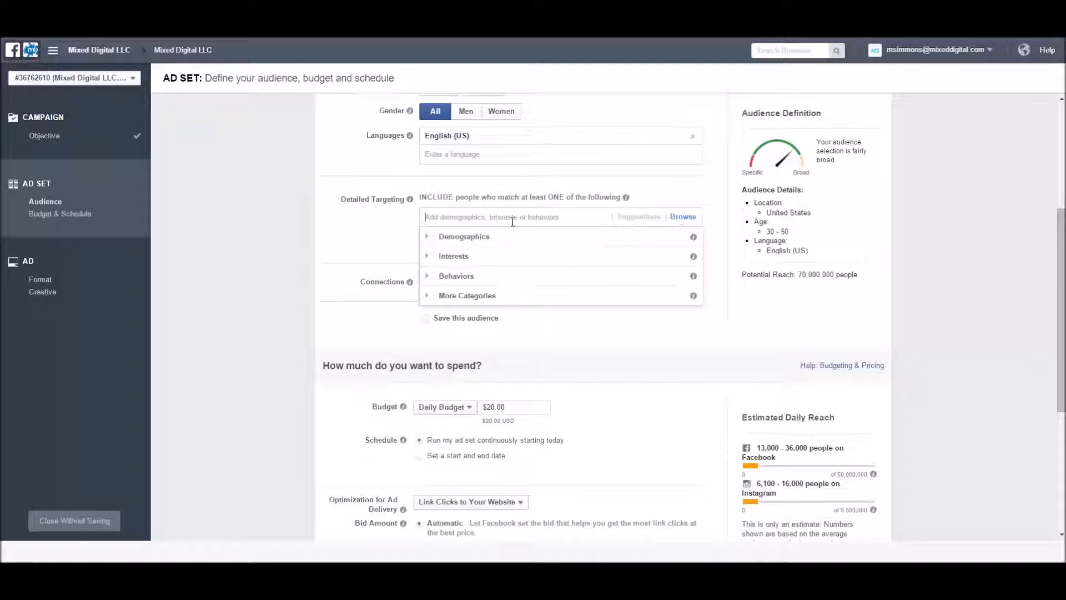
type("copany")
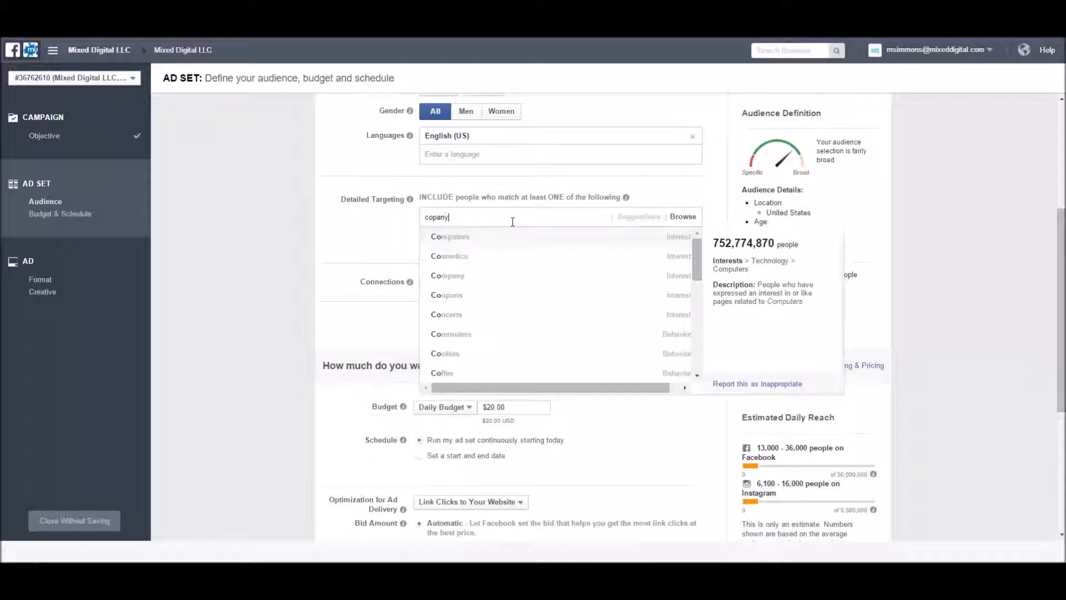
key("BackSpace")
key("BackSpace")
key("BackSpace")
type("ompany size")
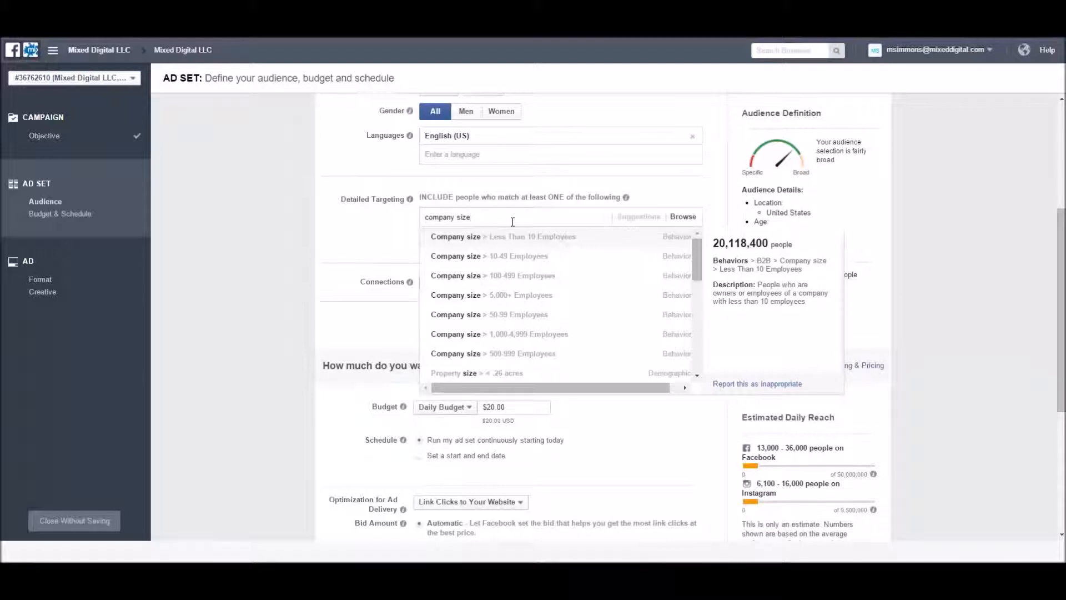
left_click(512, 240)
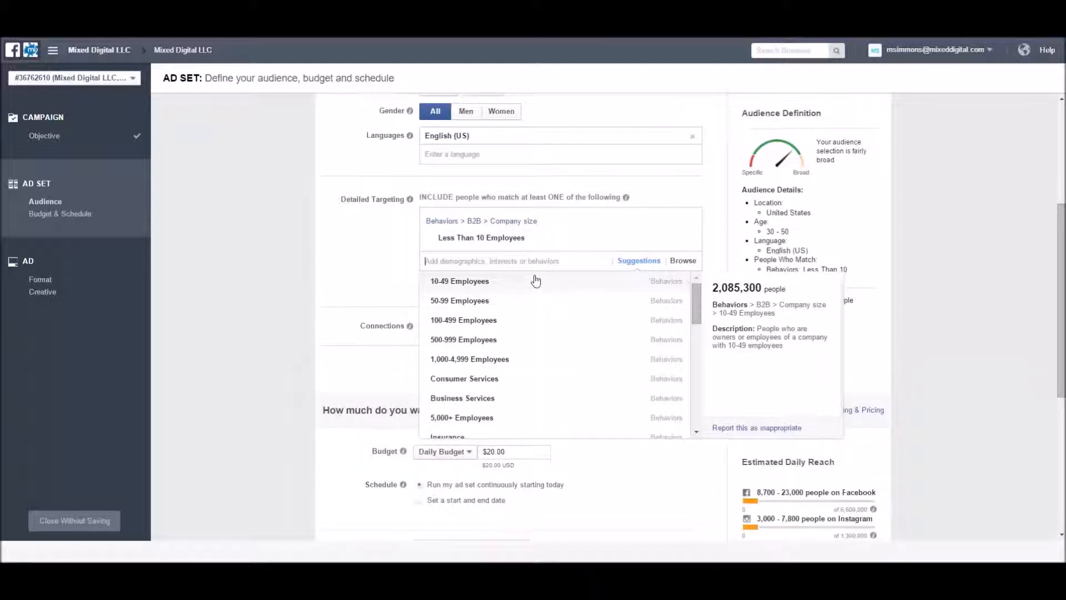
left_click(481, 284)
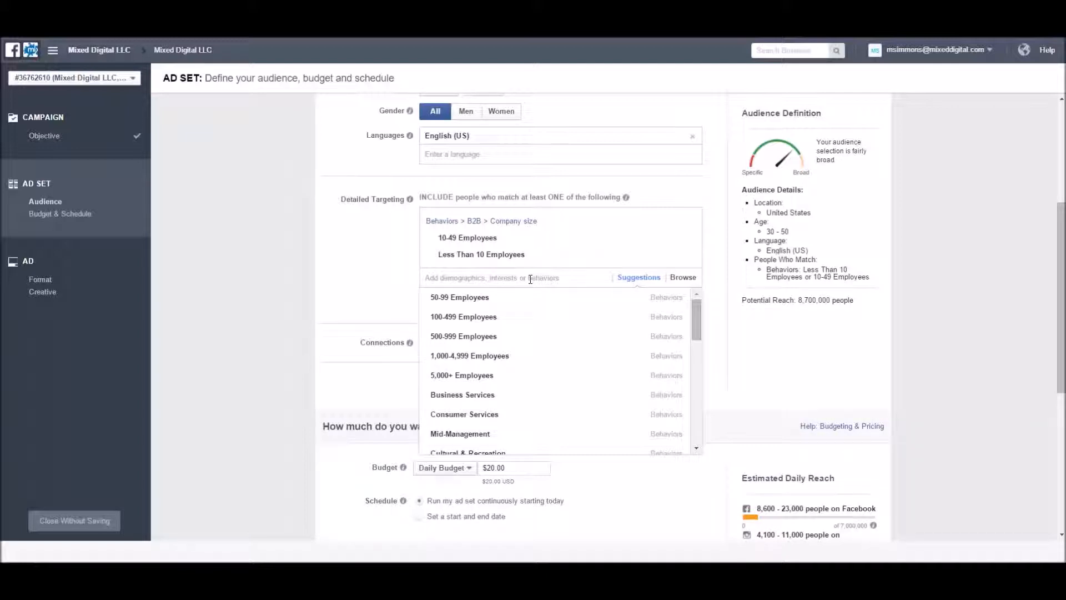
Search detailed targeting for "restaur" and add the job title Restaurant Management.
type("restaur")
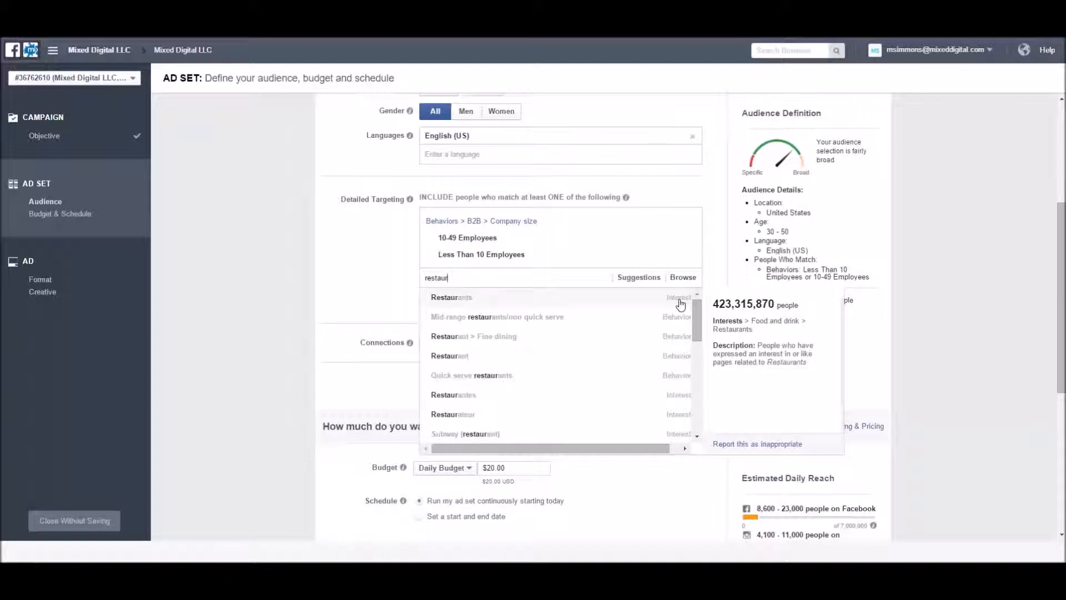
left_click_drag(694, 313, 687, 413)
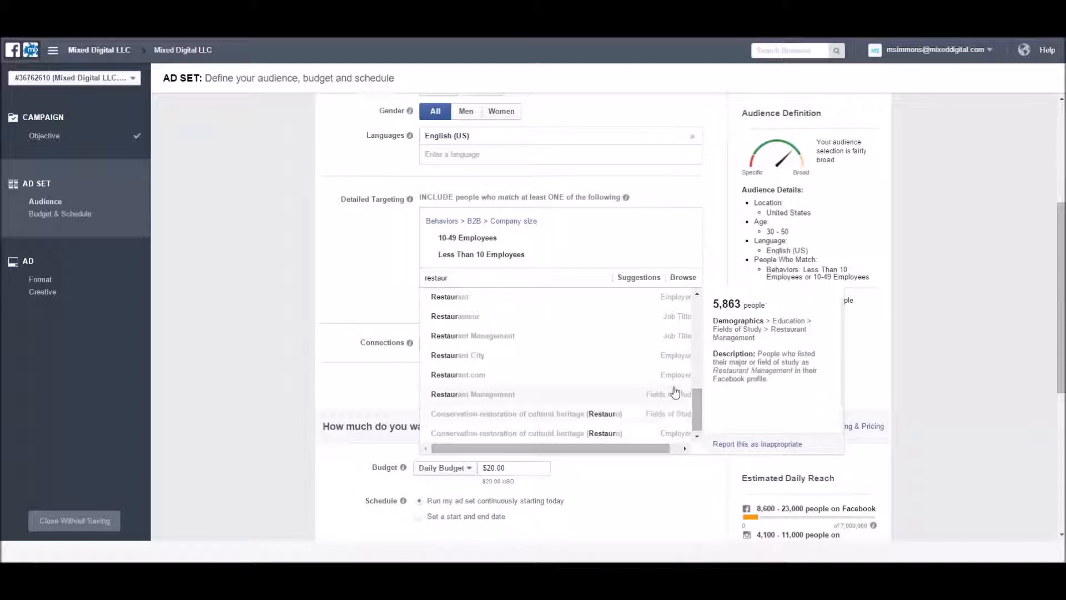
left_click(645, 343)
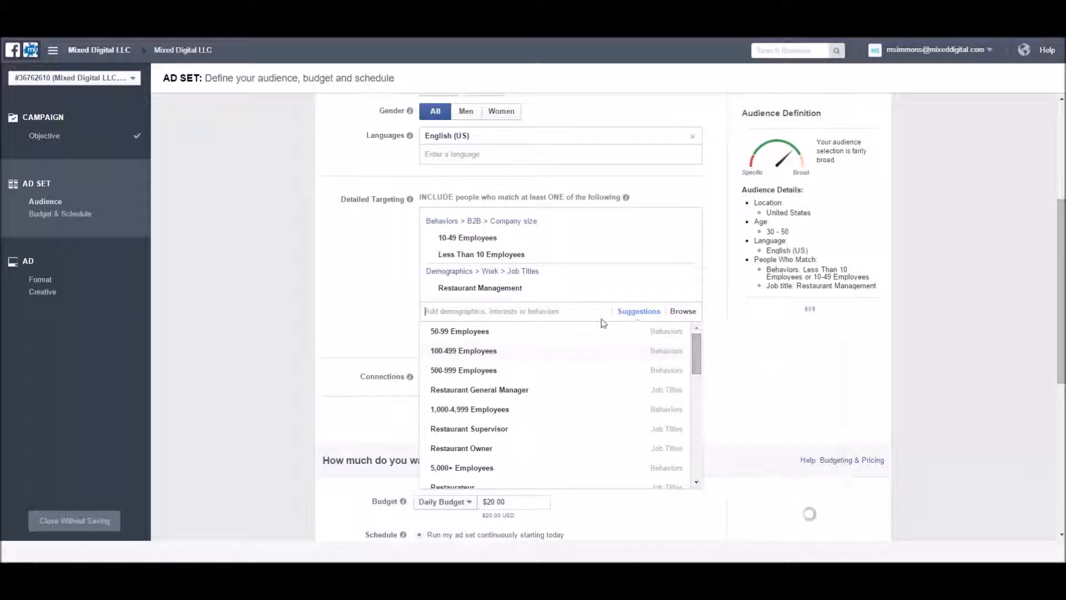
Search detailed targeting for "industry > restaurant" and add the restaurant purchase behavior Fine dining.
type("ind")
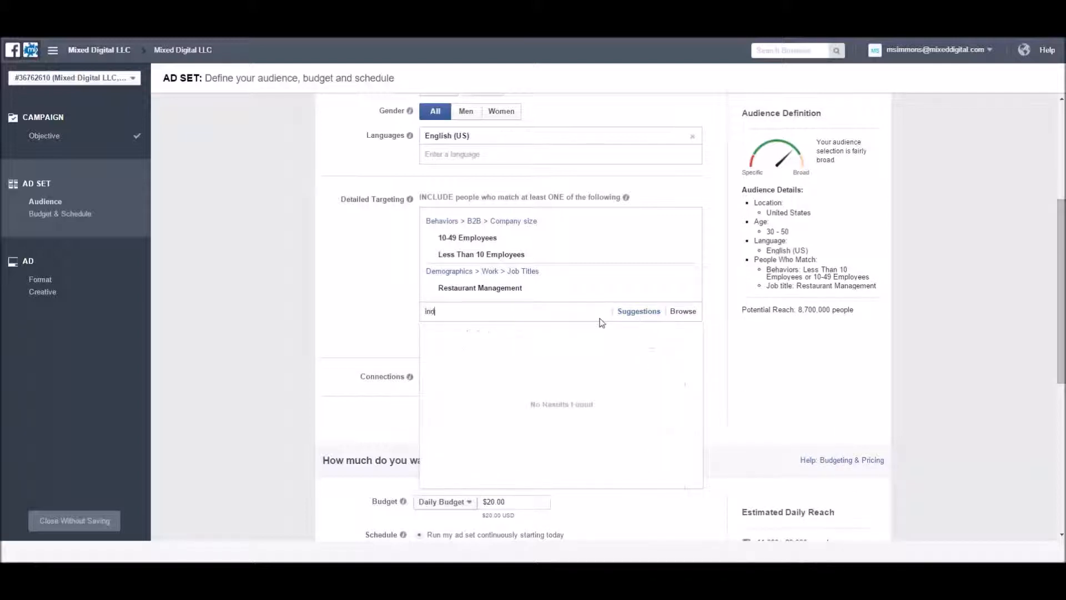
type("usry")
key("BackSpace")
key("BackSpace")
key("BackSpace")
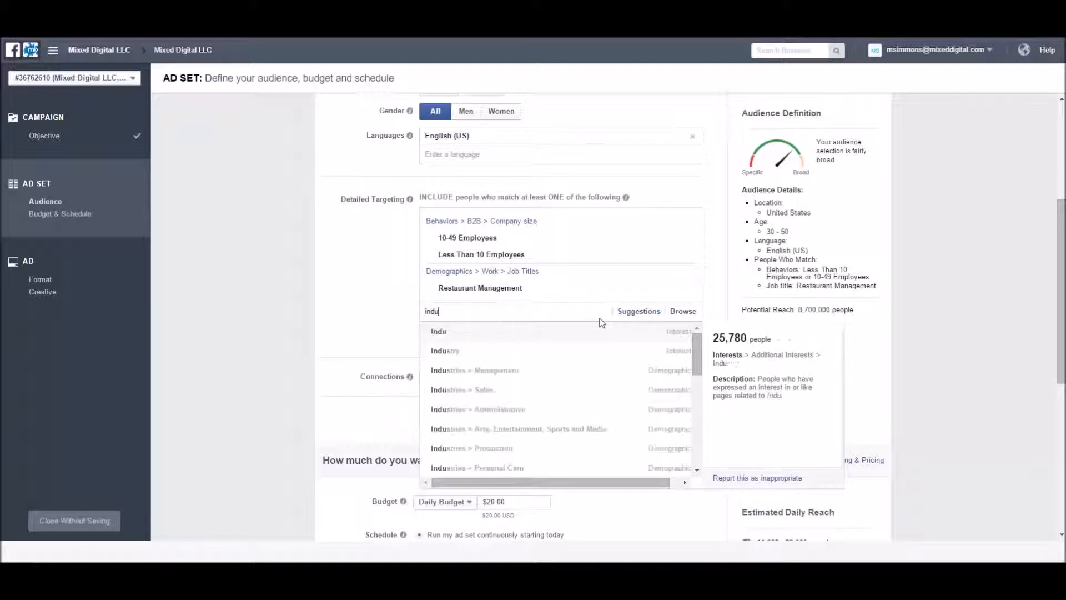
type("stry")
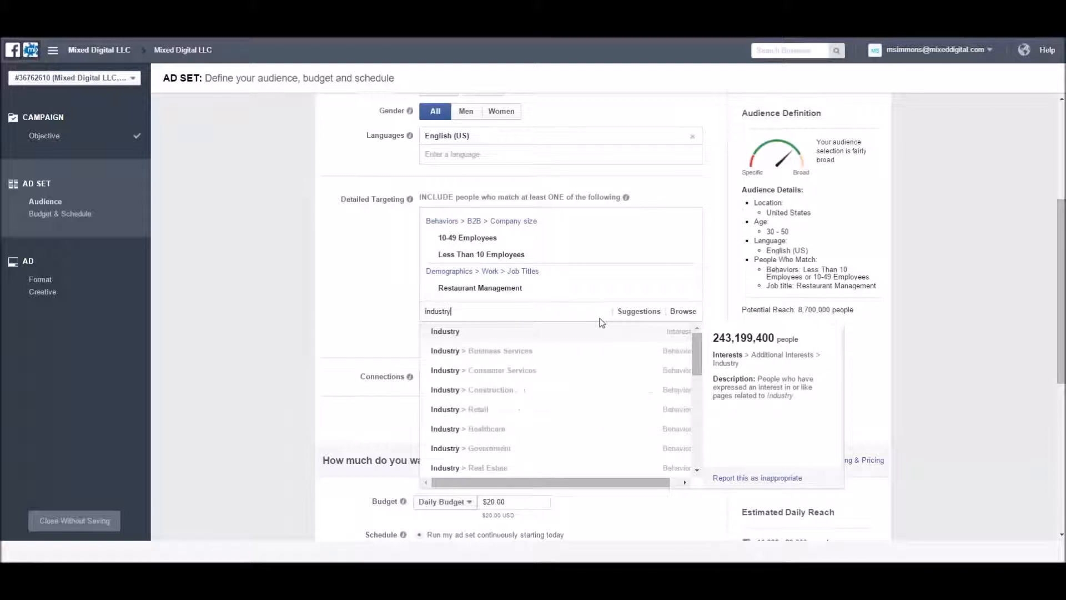
mouse_move(697, 360)
left_mouse_down()
mouse_move(695, 395)
mouse_move(698, 358)
left_mouse_up()
double_click(481, 315)
left_click(481, 315)
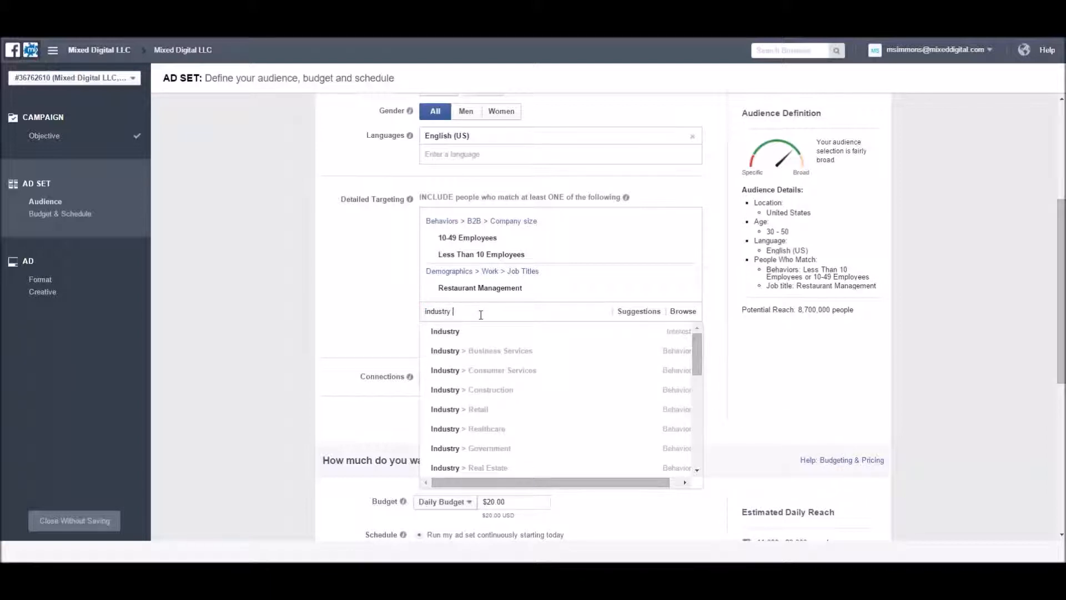
type("> restaurant")
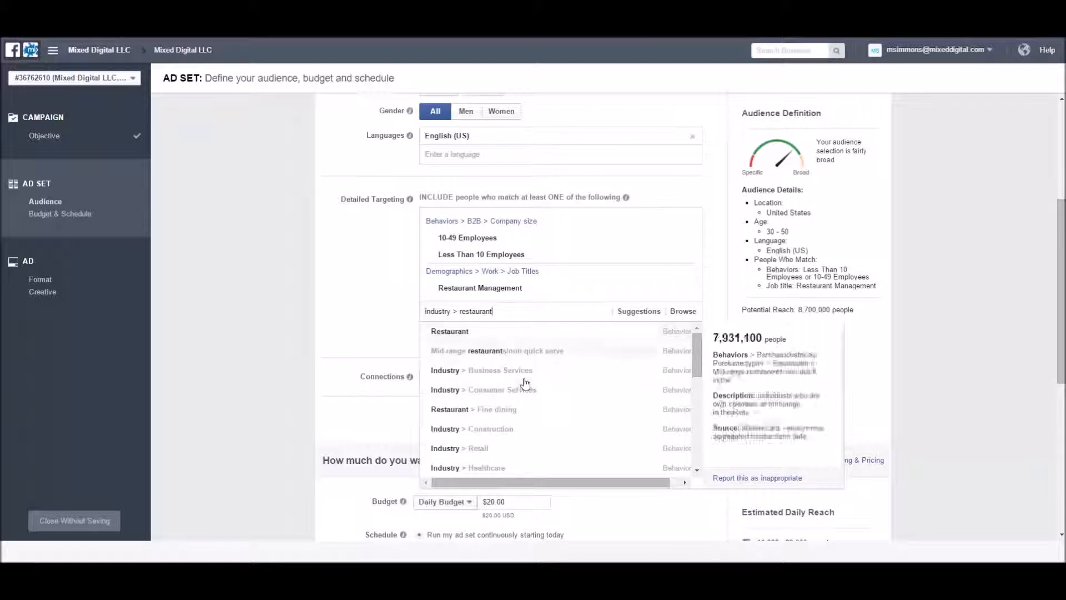
left_click_drag(699, 363, 698, 372)
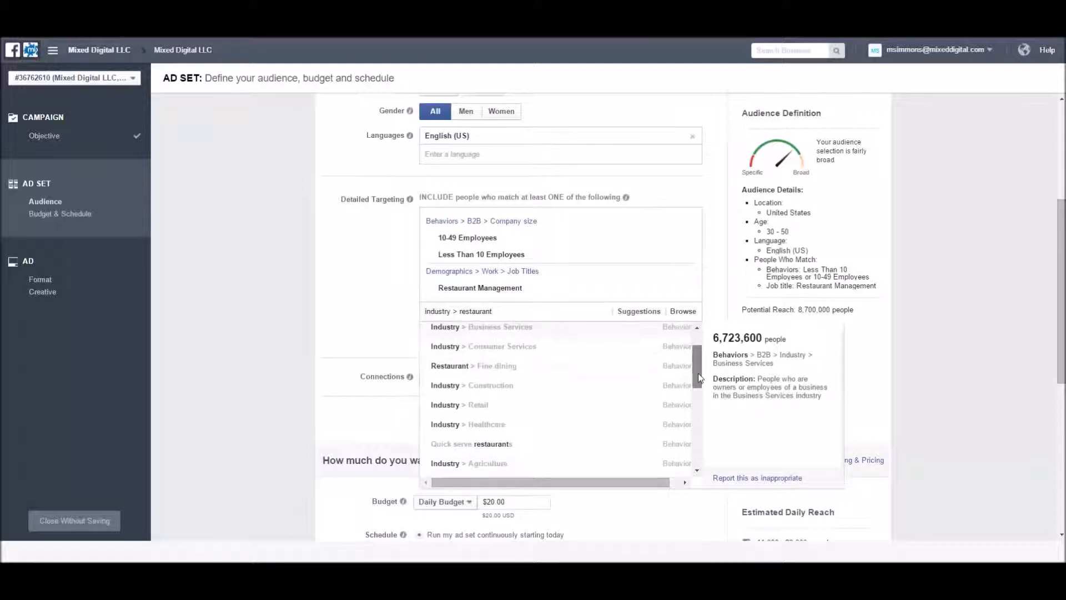
left_click(590, 369)
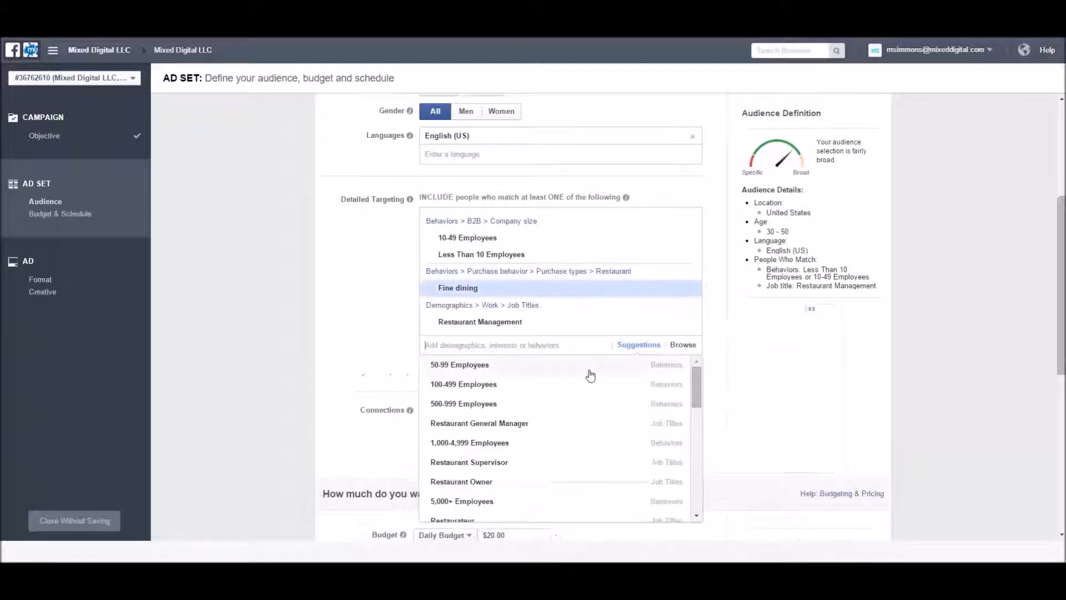
Add the suggested job title Food and Beverage Manager to the detailed targeting.
left_click_drag(698, 382, 697, 451)
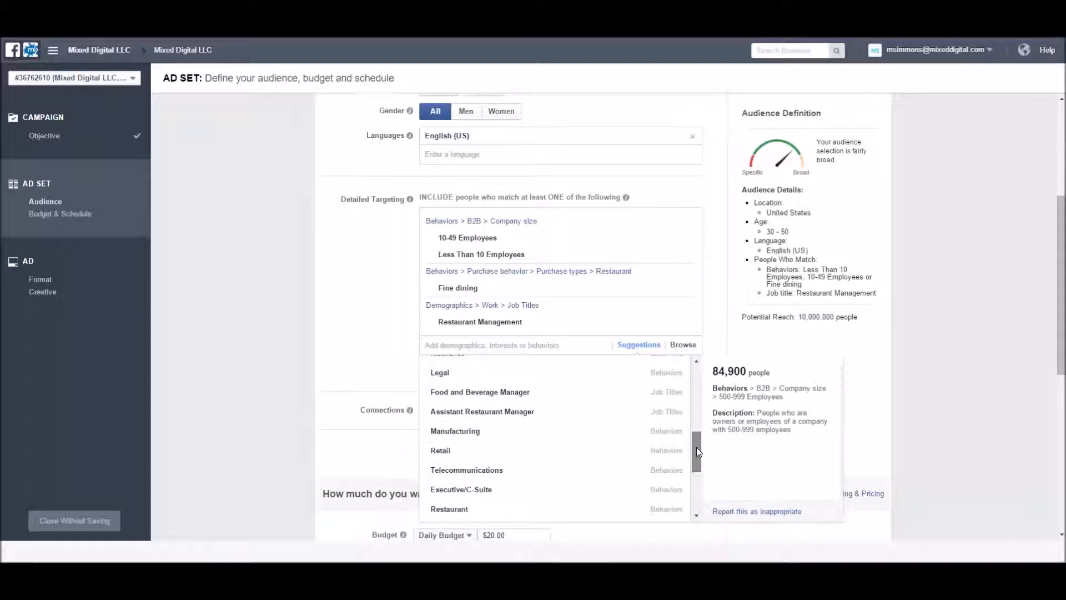
left_click_drag(696, 448, 698, 442)
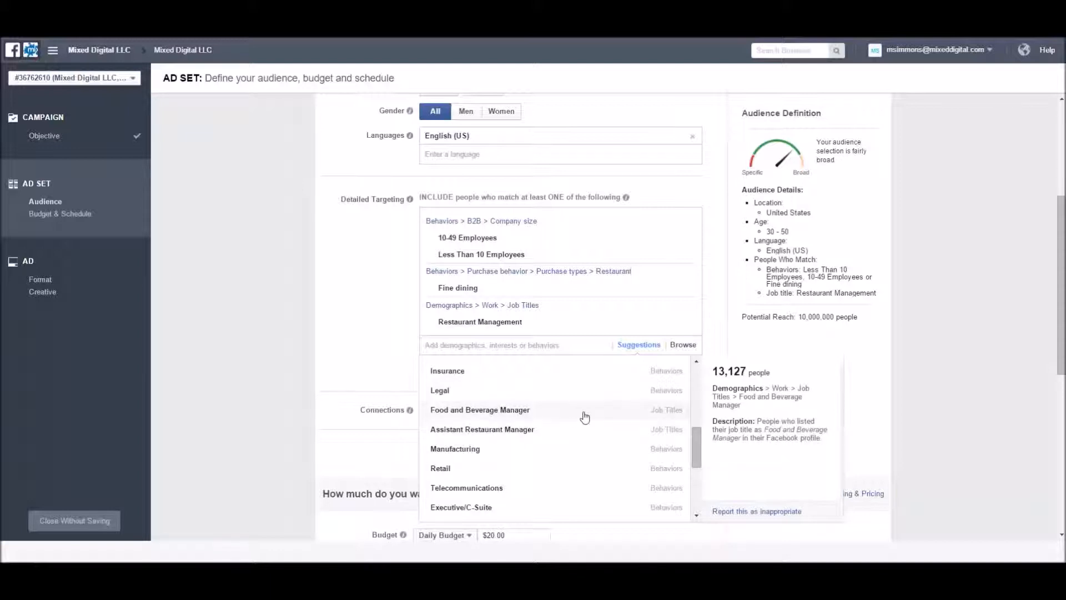
left_click(592, 416)
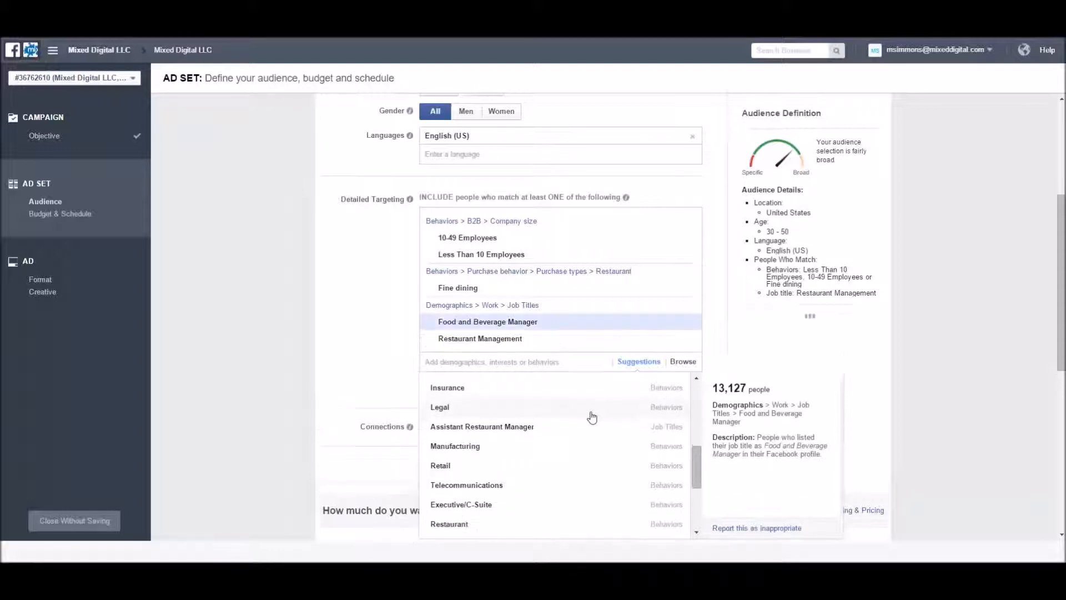
Search detailed targeting for "restaurant" and add the B2B industry behavior Restaurant.
type("restar")
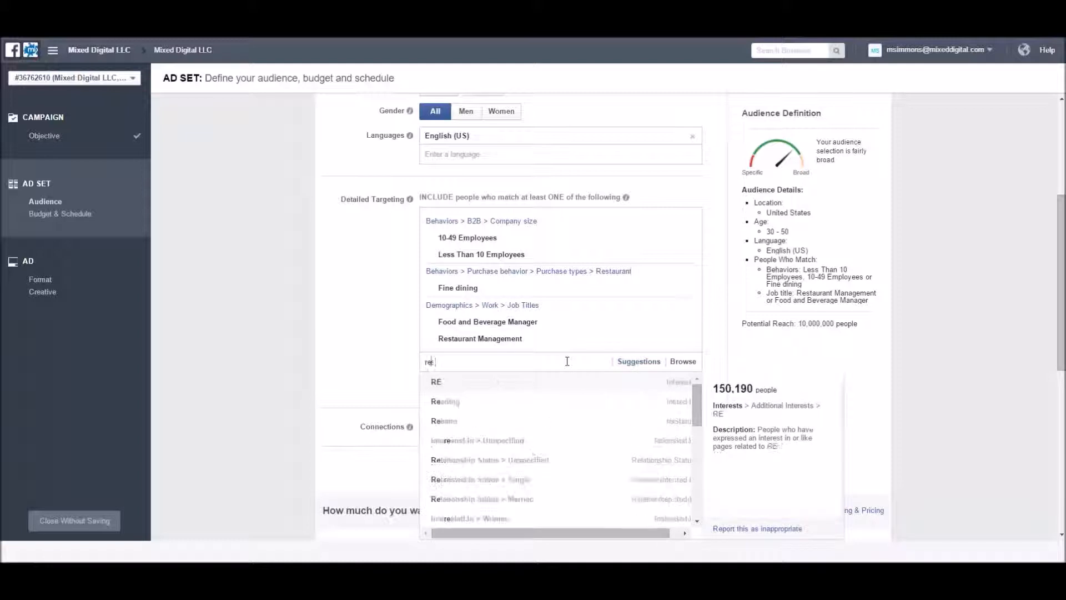
key("BackSpace")
key("BackSpace")
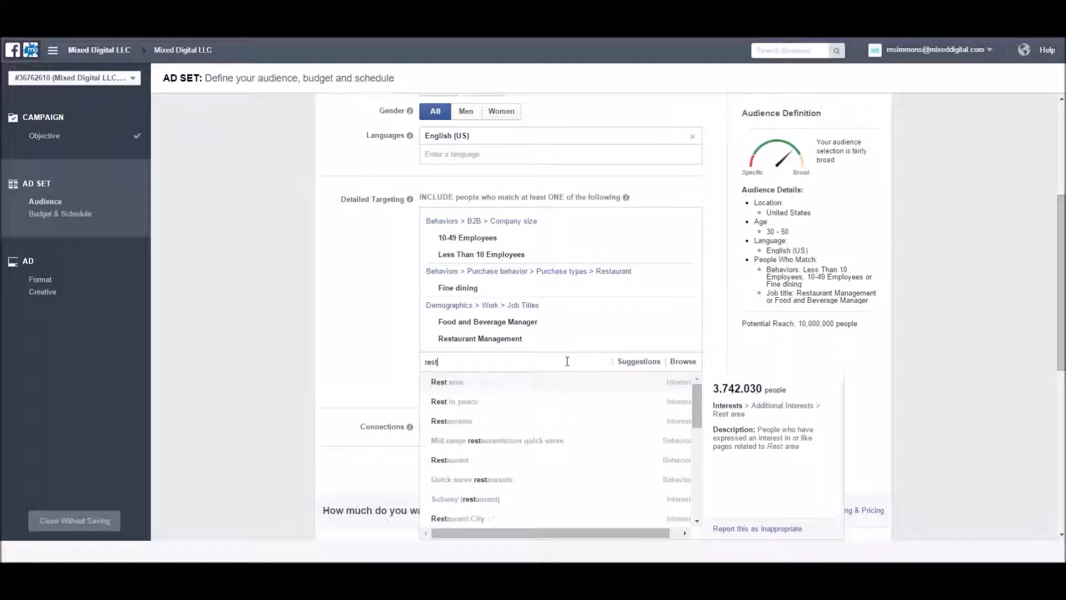
type("aurant")
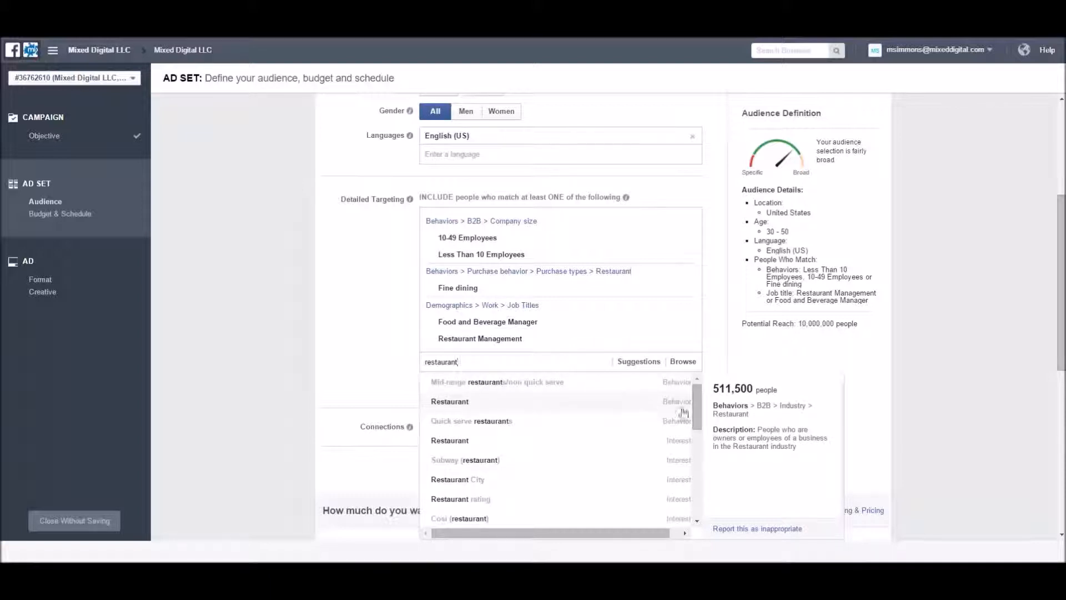
left_click_drag(695, 409, 695, 405)
left_click(478, 403)
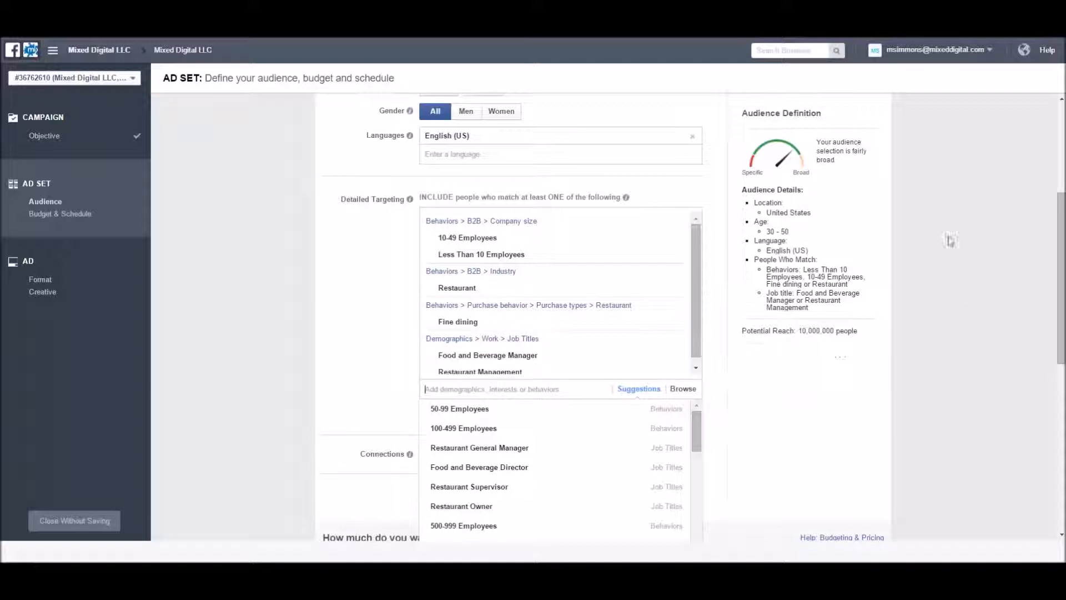
Narrow the audience to people who must also match the education level College grad.
scroll(926, 298, "up", 2)
scroll(888, 340, "down", 1)
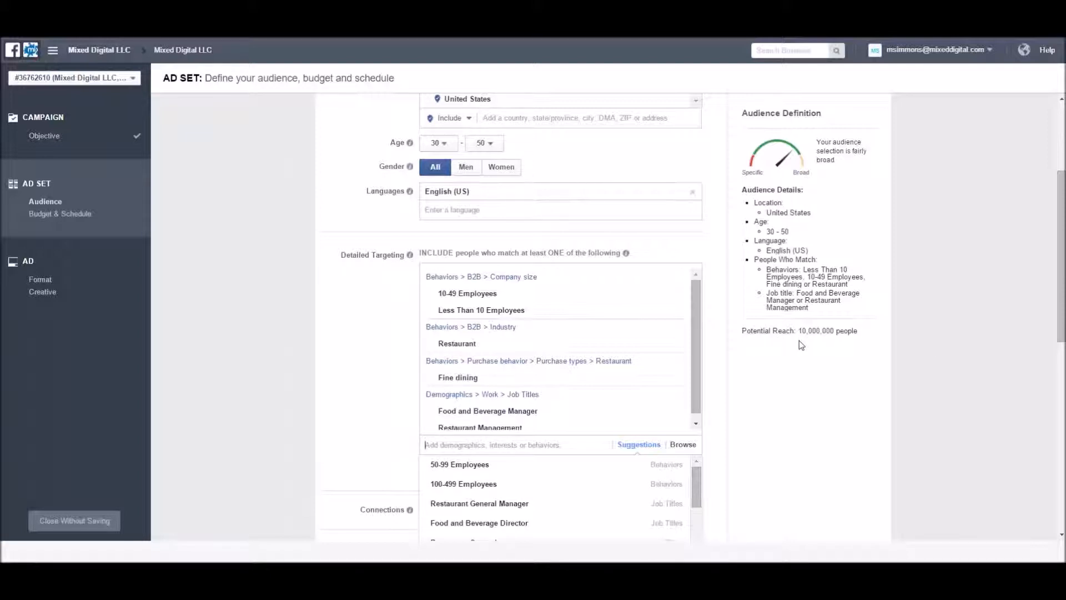
scroll(800, 341, "down", 2)
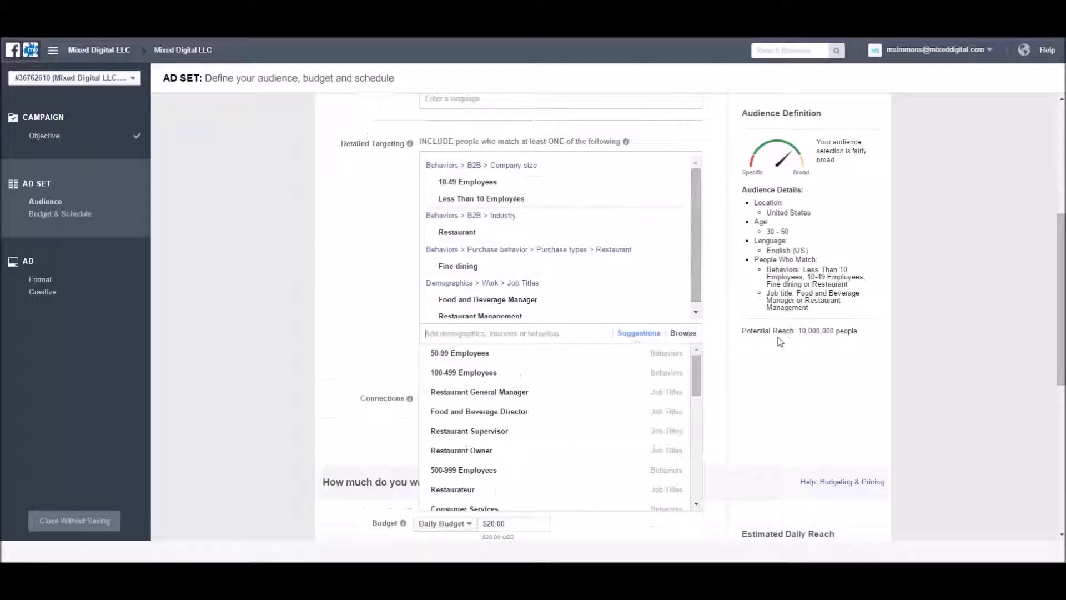
left_click(765, 388)
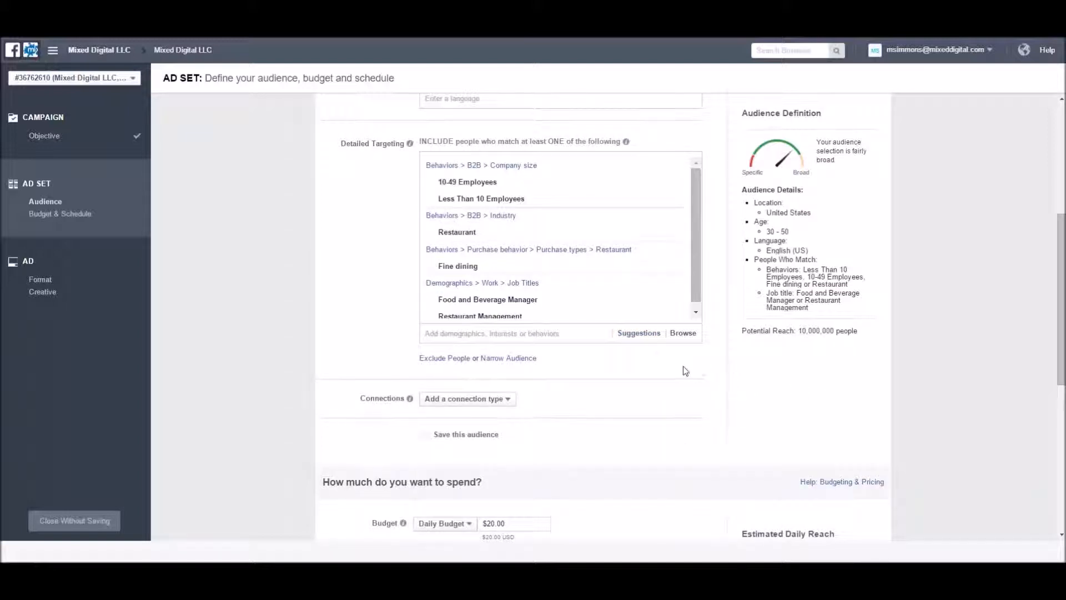
left_click(504, 360)
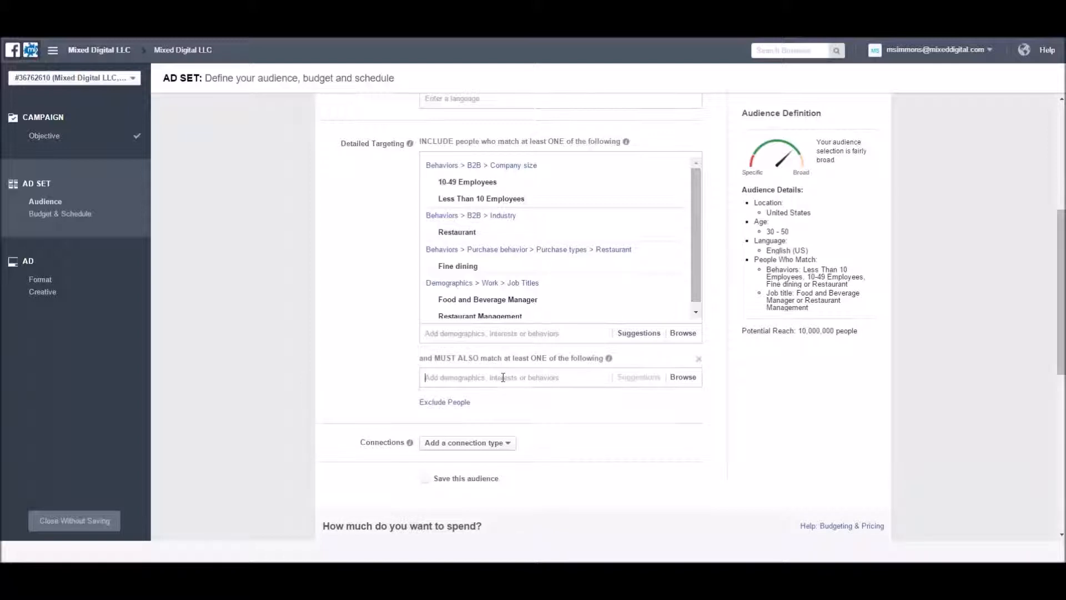
left_click(503, 377)
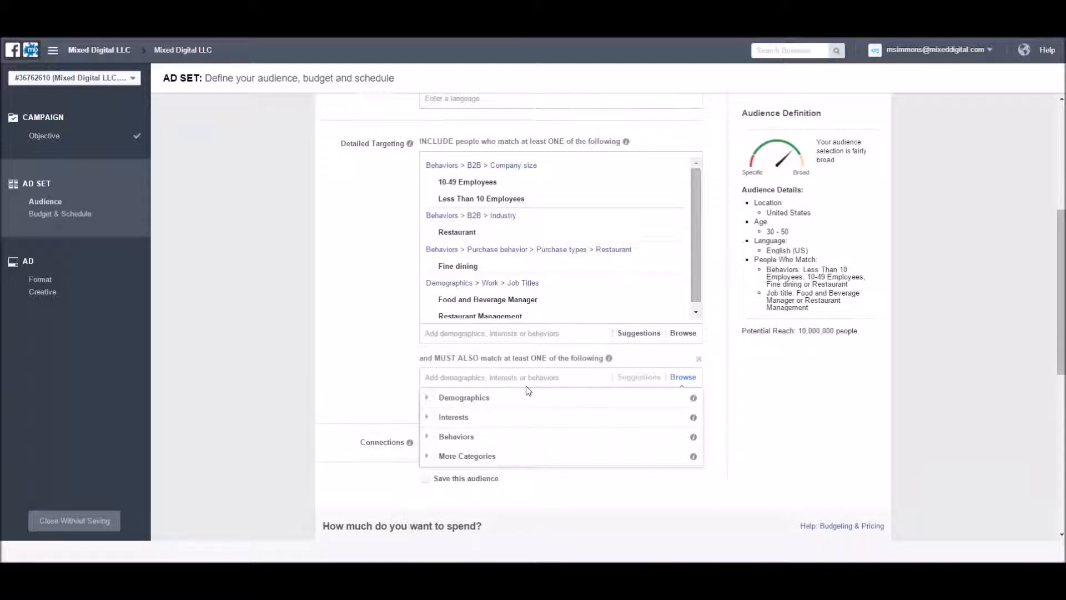
type("colleg")
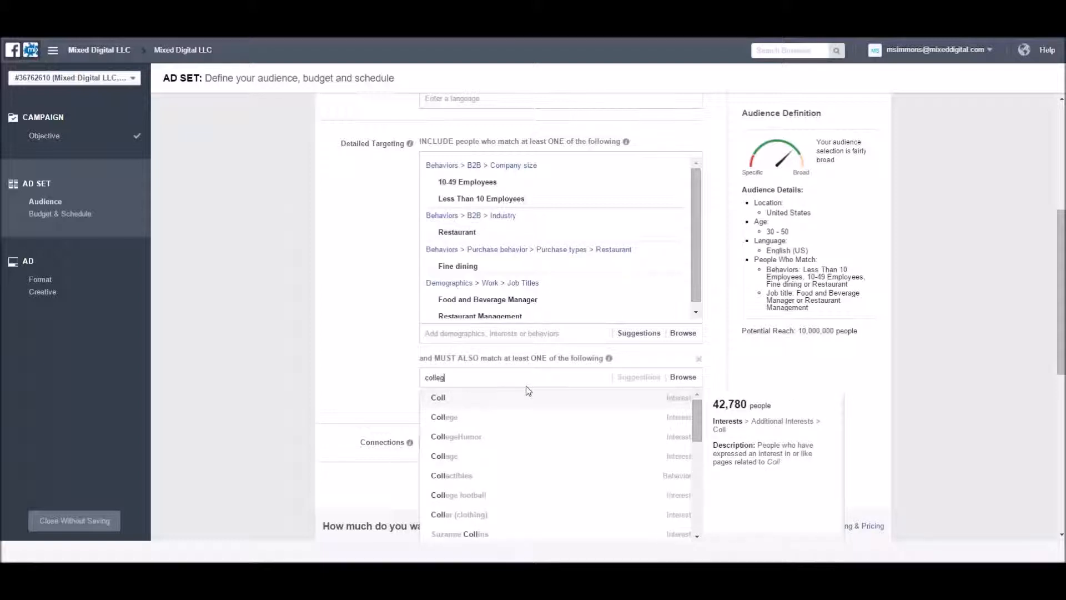
type("e d")
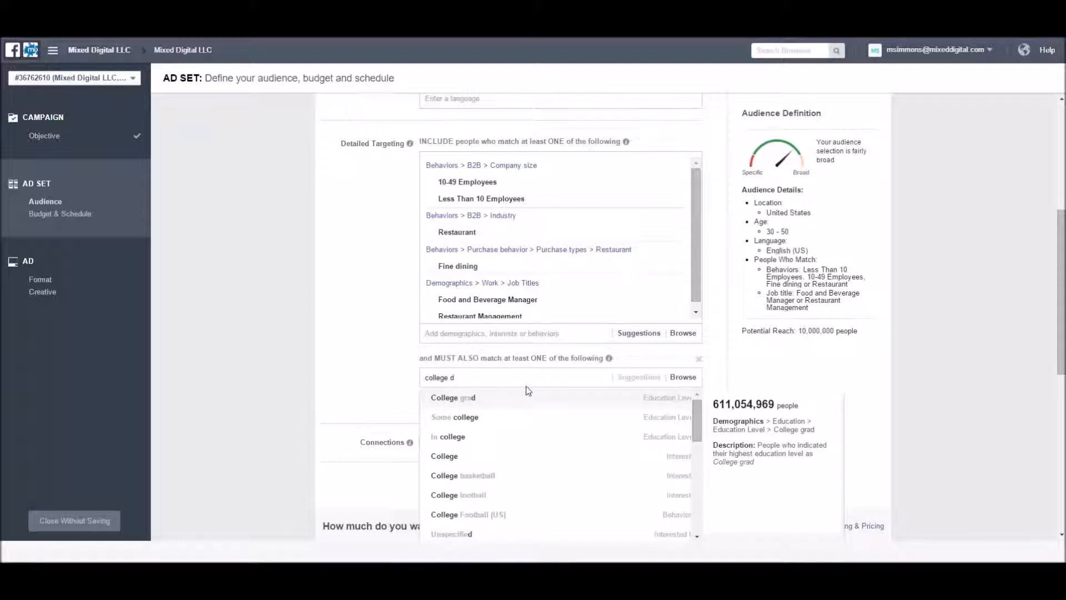
left_click(455, 397)
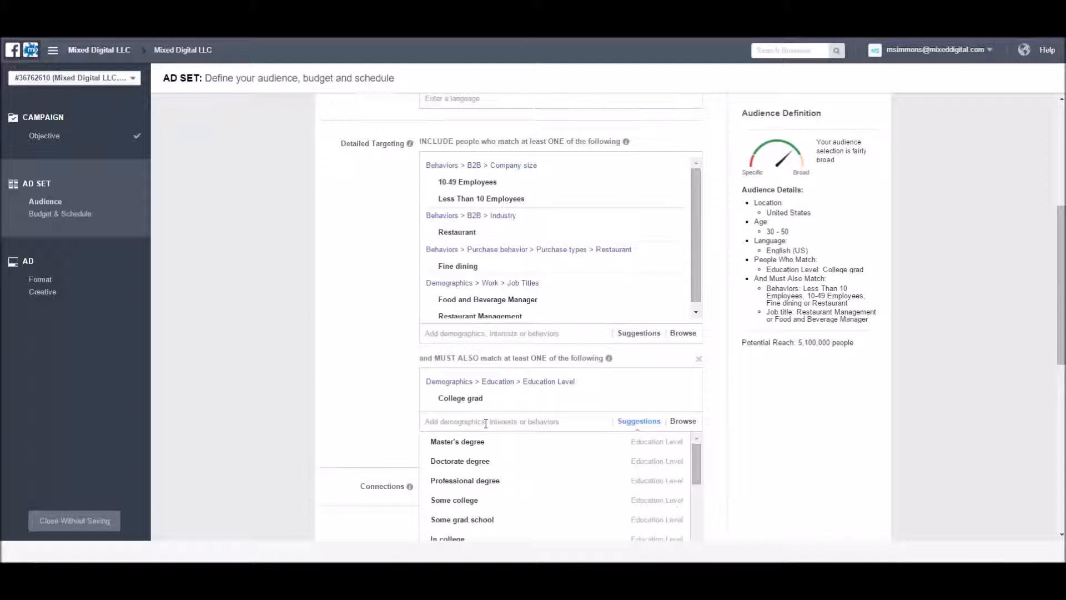
Search the must-also-match targeting for "parents" and look through the suggested parent demographics.
type("parents")
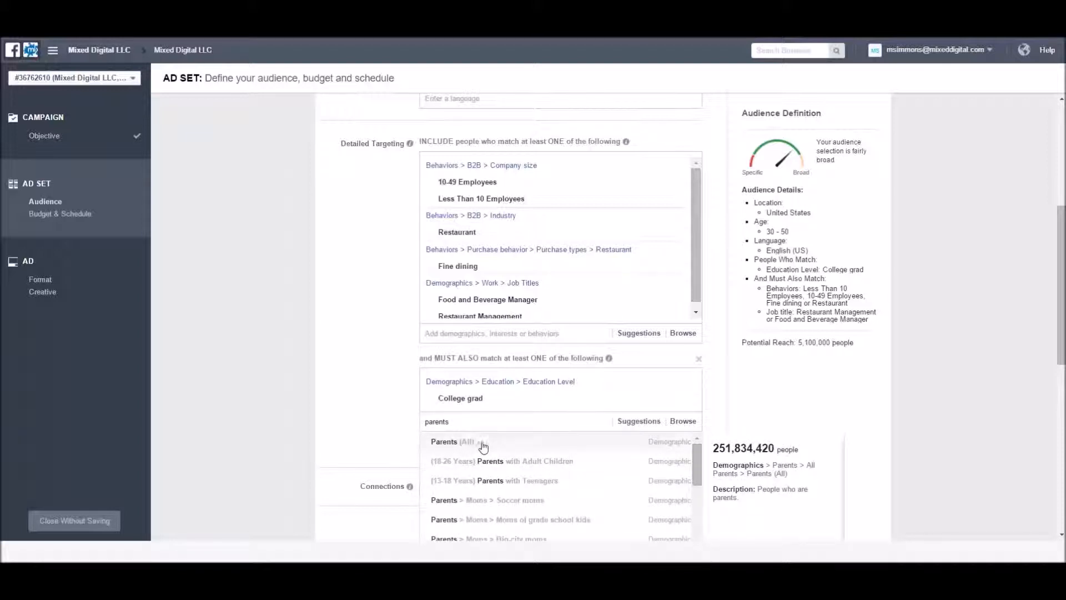
scroll(520, 459, "down", 1)
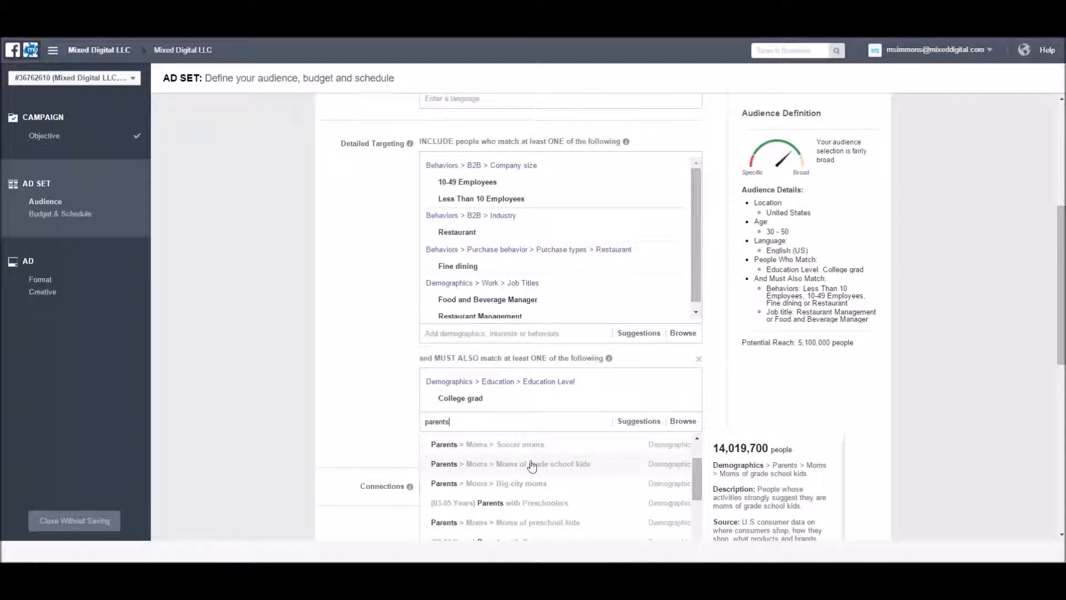
scroll(518, 471, "up", 1)
left_click(924, 391)
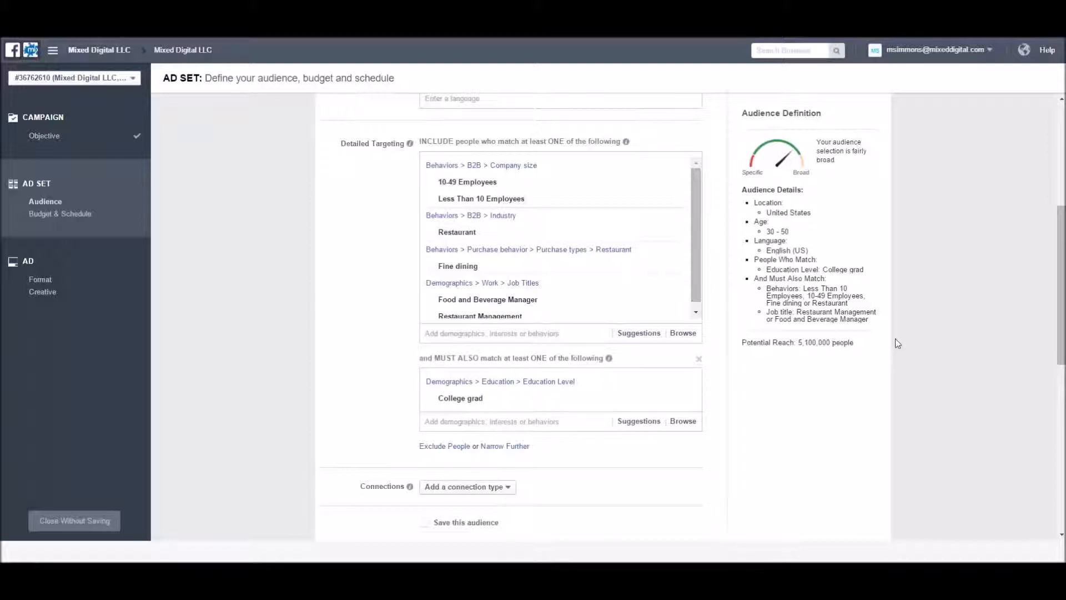
Add a Facebook Pages connection that excludes people who like the Mixed Digital page.
scroll(924, 308, "down", 4)
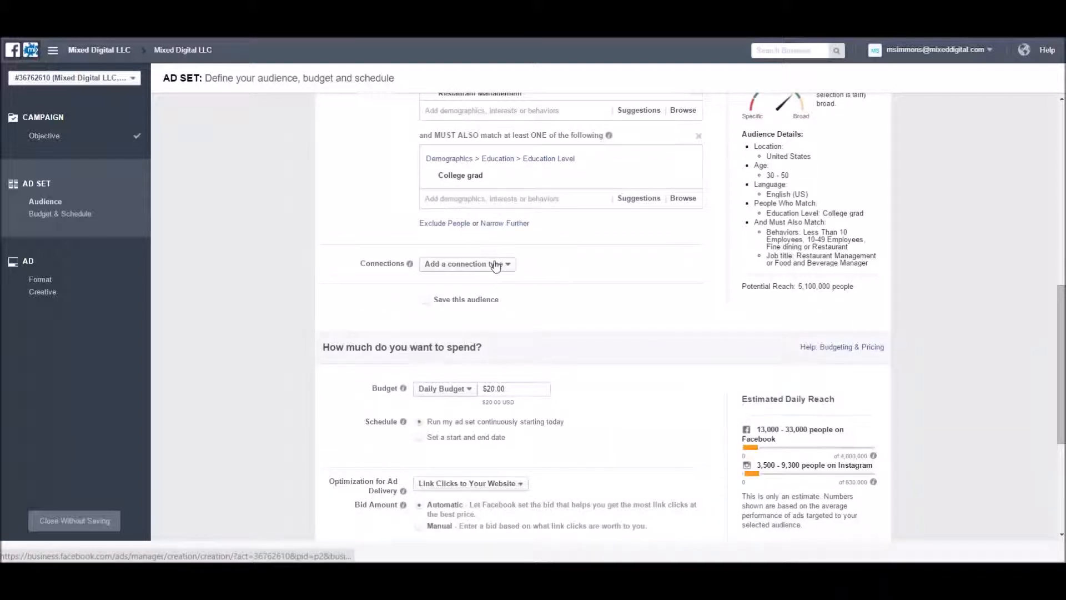
scroll(496, 266, "down", 1)
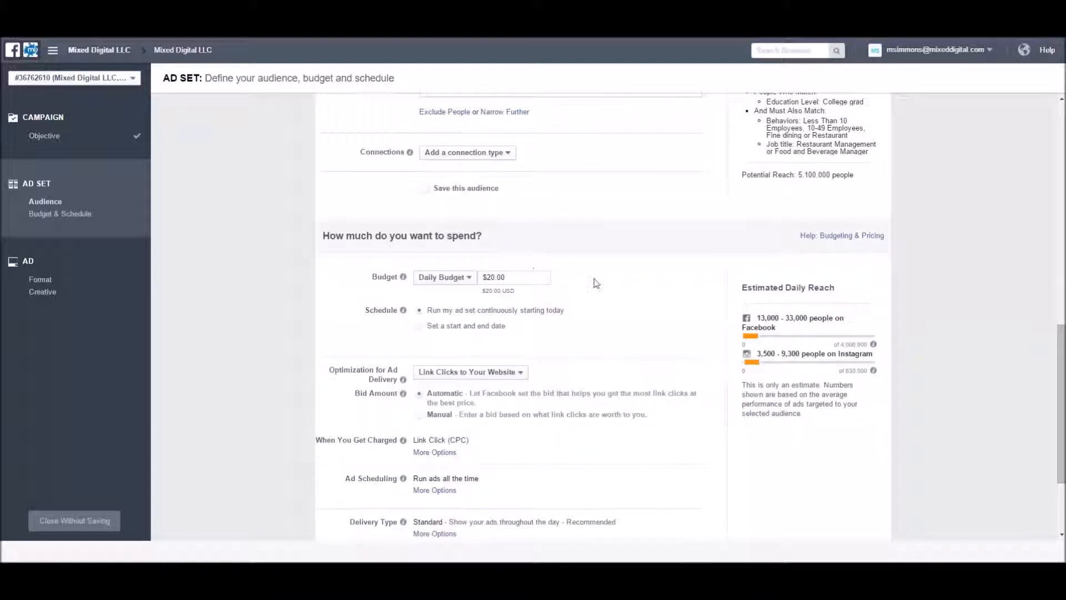
left_click(503, 209)
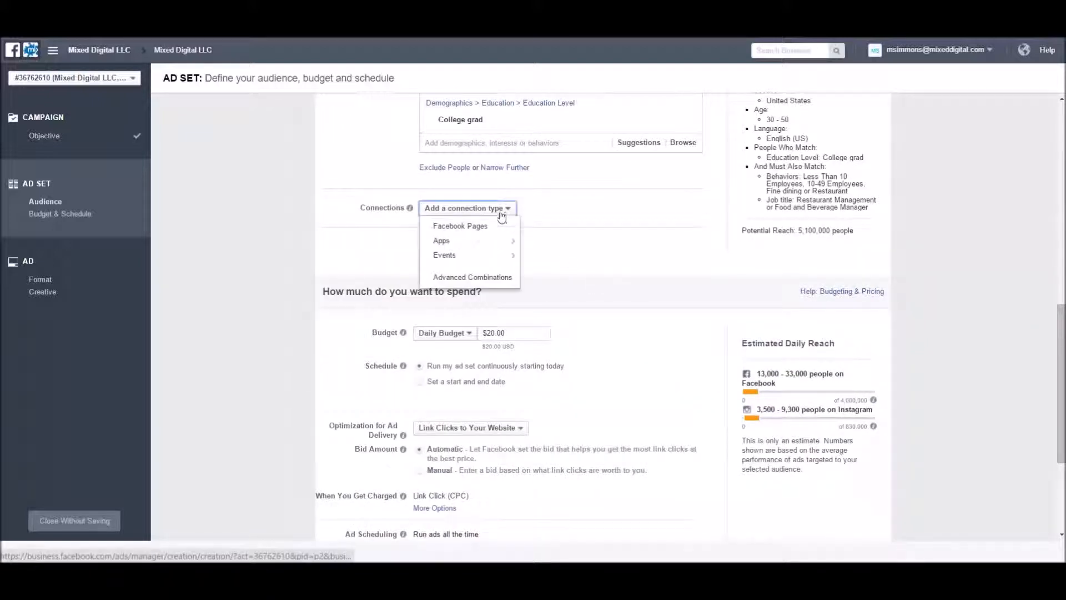
mouse_move(479, 226)
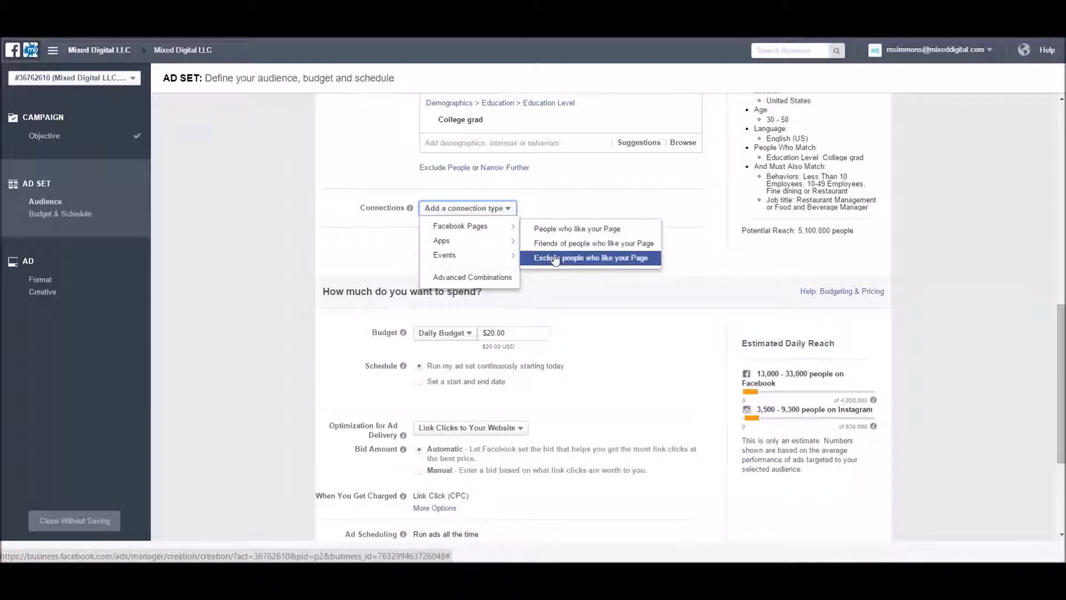
left_click(554, 259)
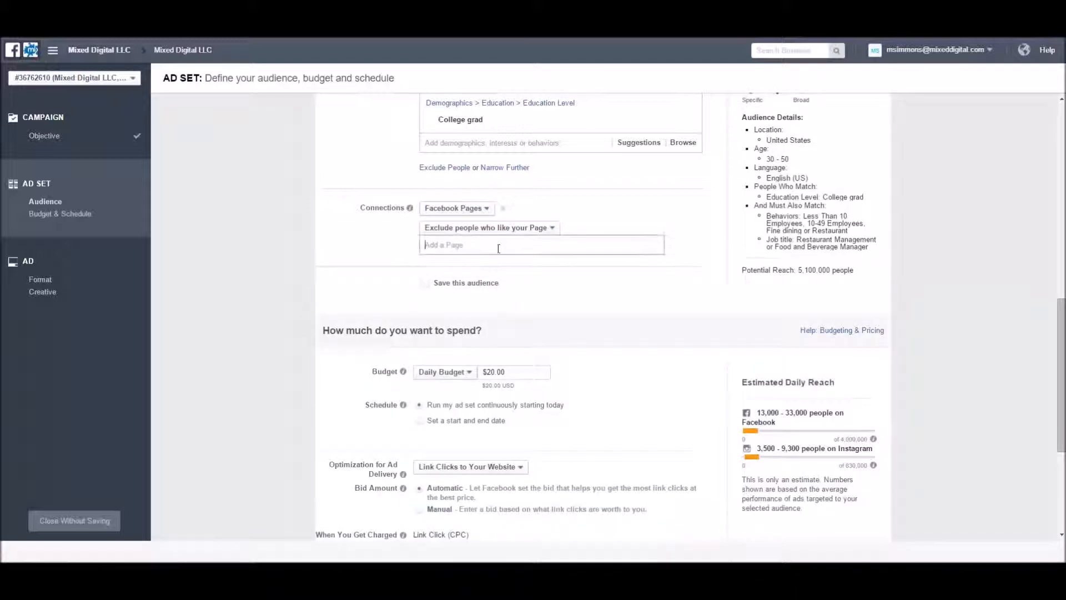
type("Mixed Di")
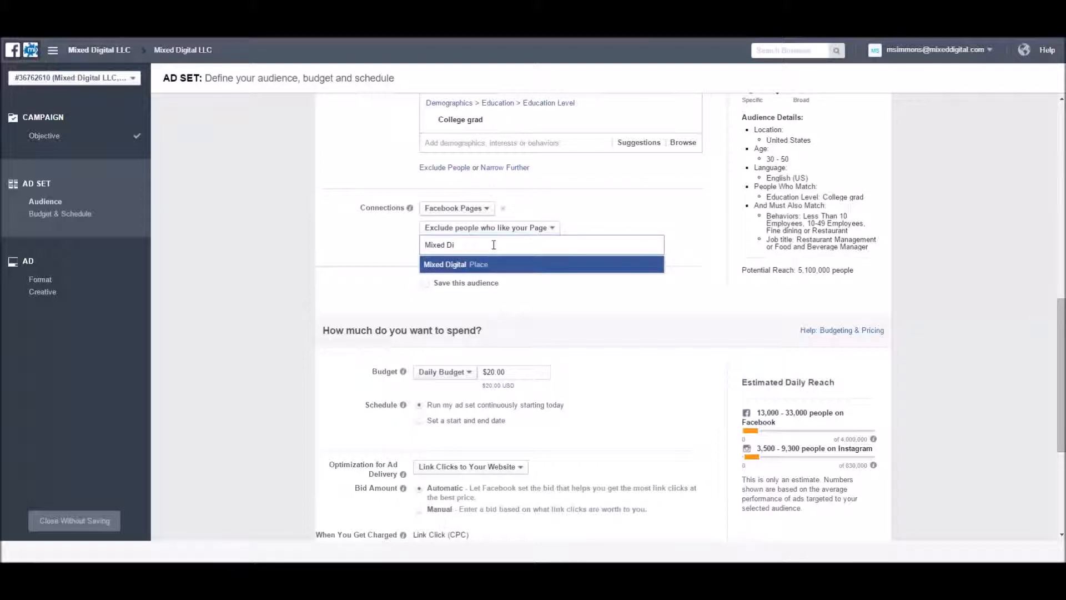
left_click(467, 265)
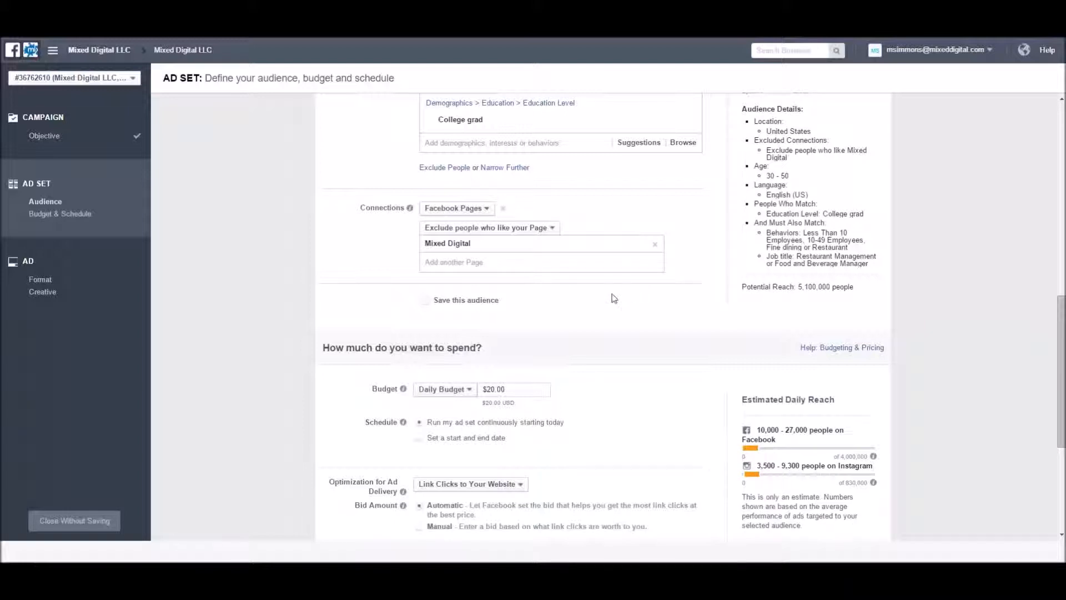
Choose to save this audience and name it "Restaurants".
left_click(426, 302)
left_click_drag(513, 315, 422, 308)
type("Restaurants")
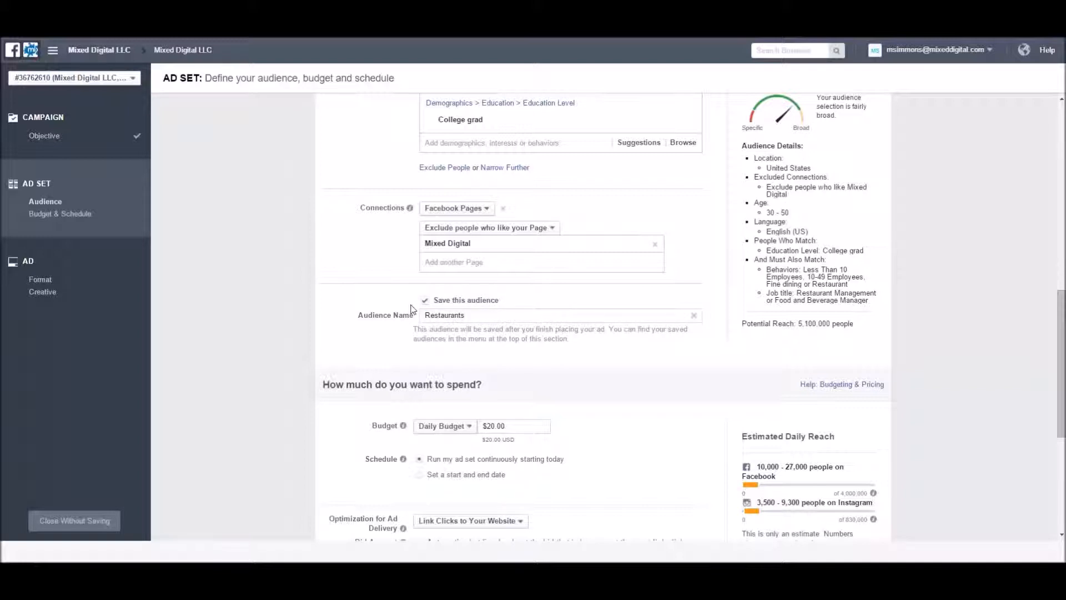
Give the ad set a start and end date schedule, ending on 2/29/2016 at 11:59 PM.
scroll(623, 314, "down", 3)
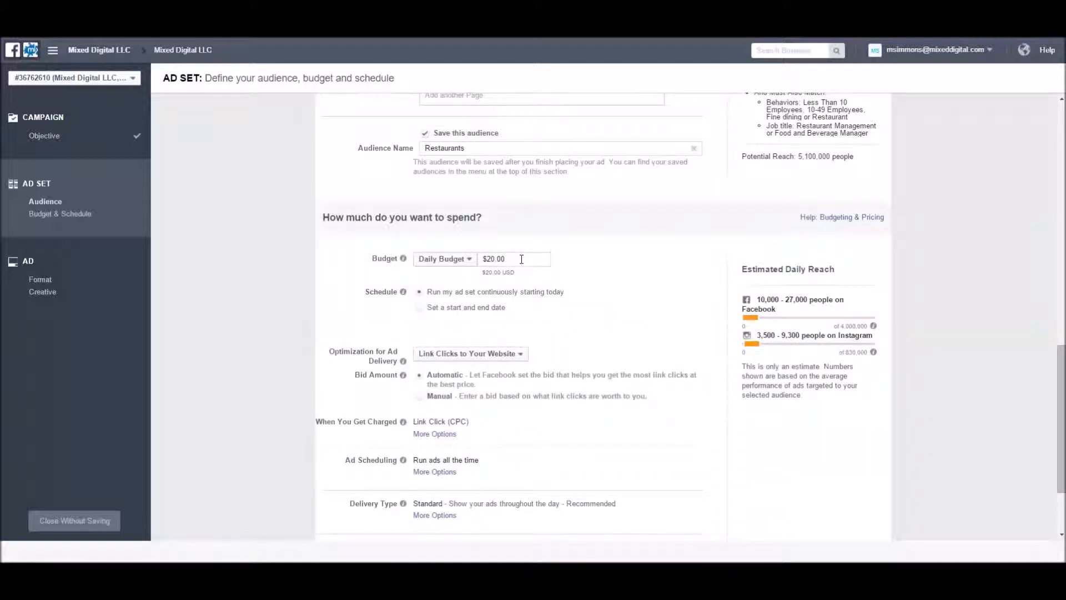
scroll(582, 273, "down", 1)
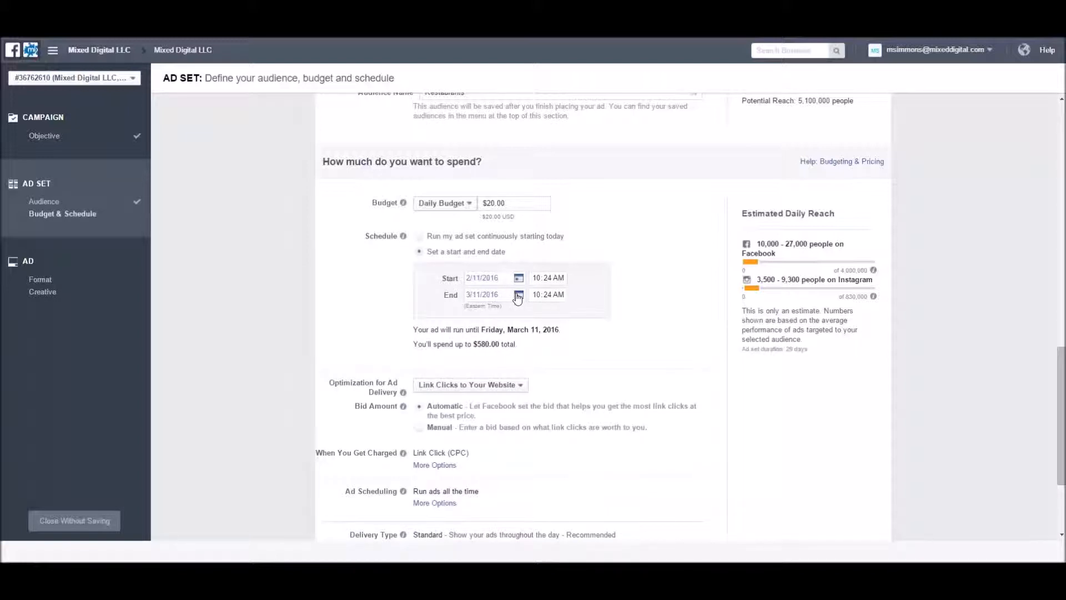
left_click(518, 295)
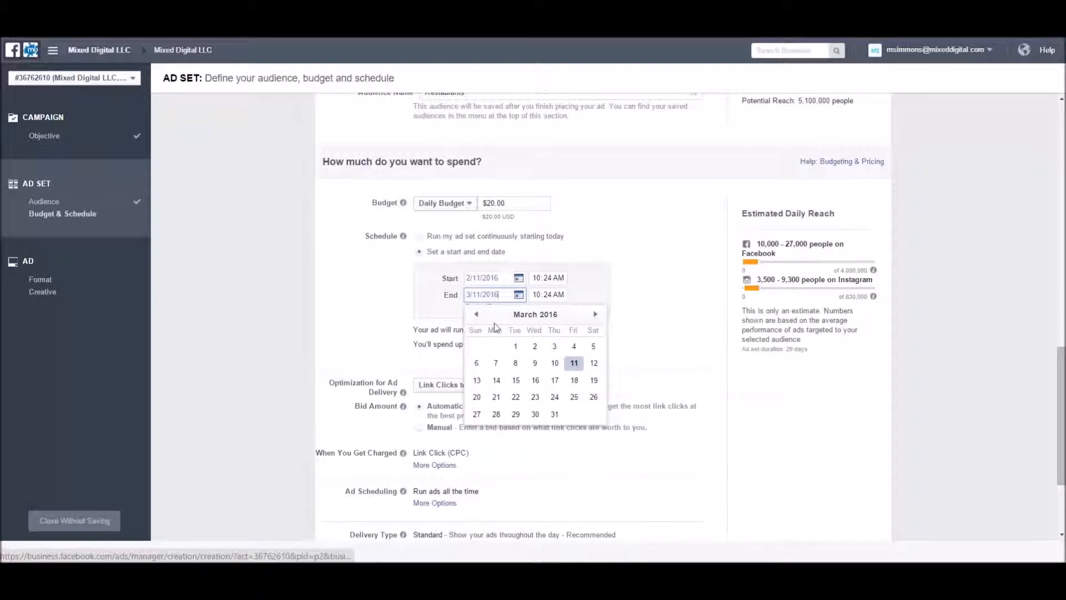
left_click(476, 314)
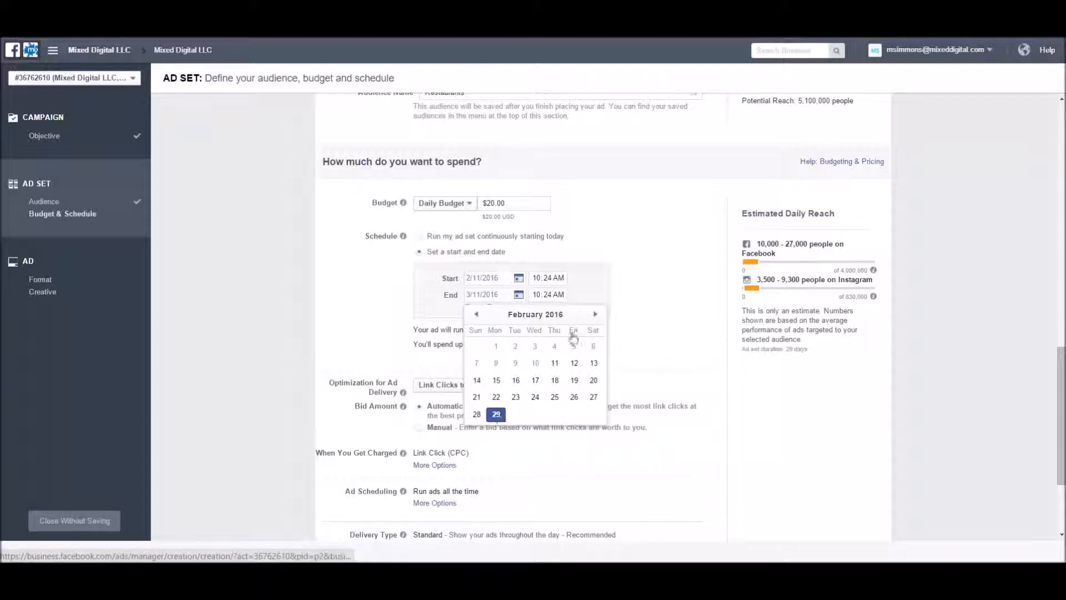
left_click(496, 414)
left_click(548, 295)
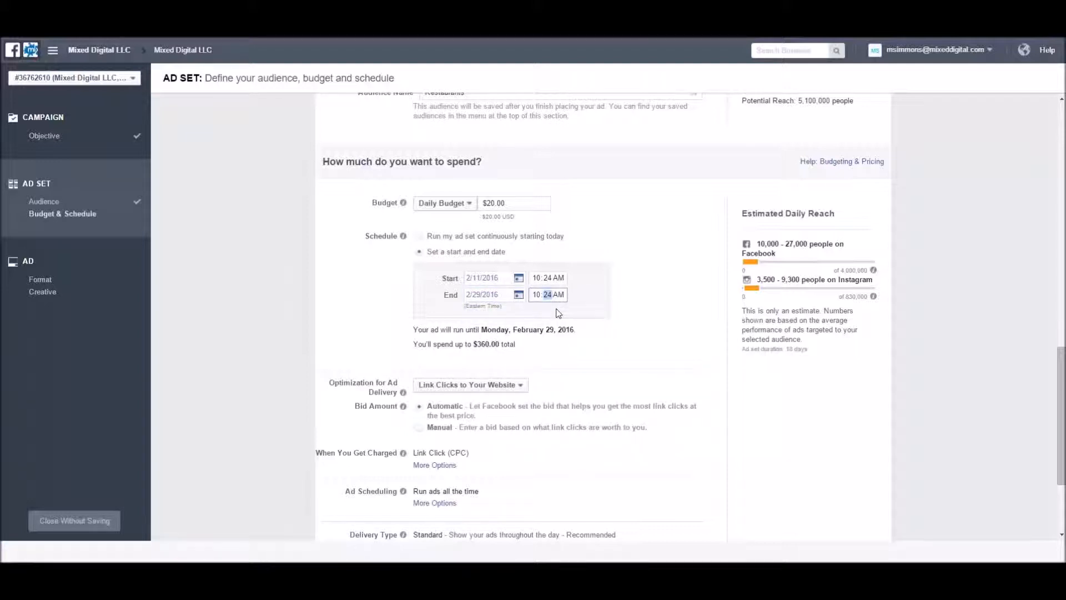
key("shift+Tab")
key("Tab")
key("Tab")
left_click(630, 349)
left_click_drag(481, 348, 454, 345)
left_click(577, 362)
Review the optimization choices for ad delivery and show the options for when you get charged.
scroll(583, 355, "down", 1)
scroll(583, 356, "down", 1)
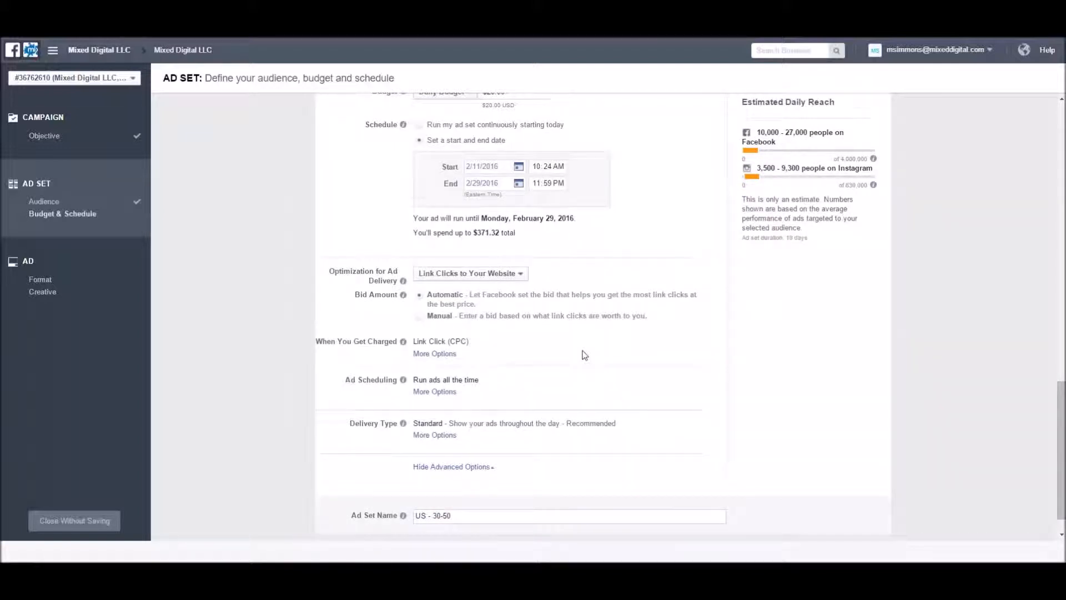
scroll(586, 311, "down", 1)
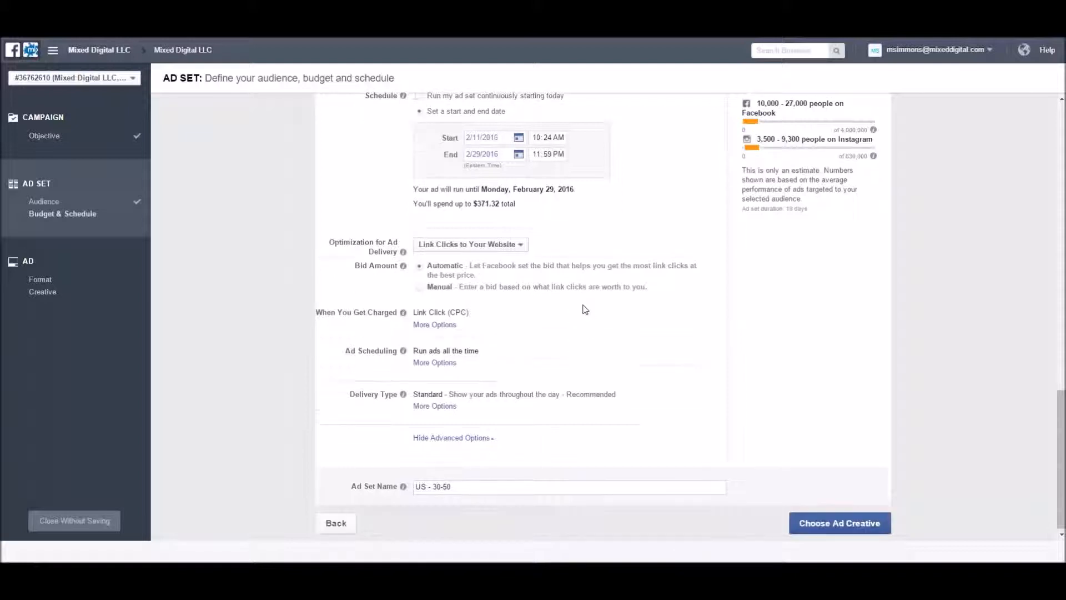
left_click(466, 247)
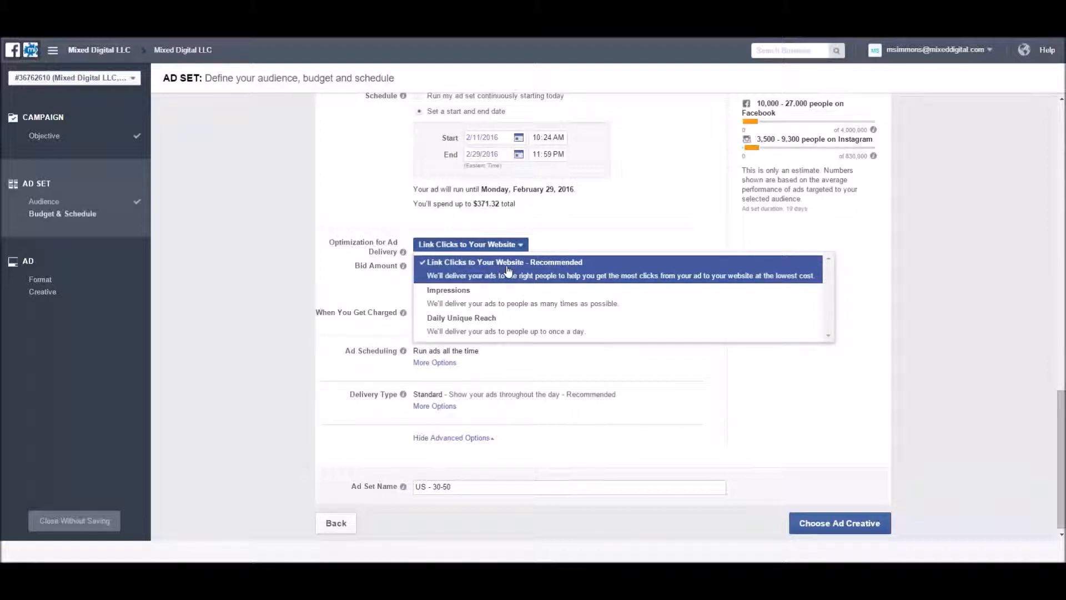
left_click(597, 244)
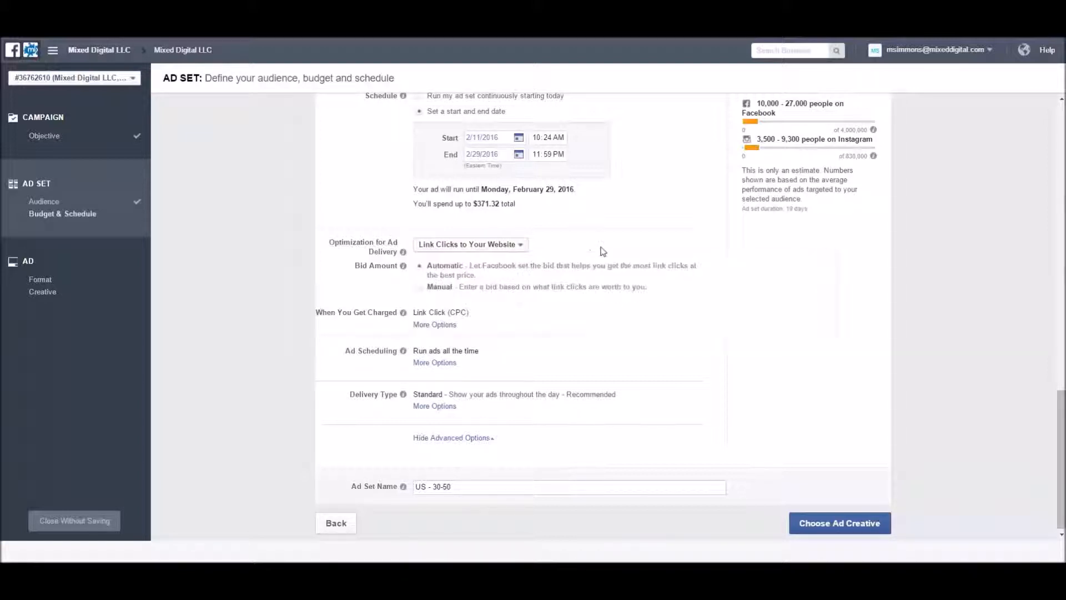
left_click(436, 325)
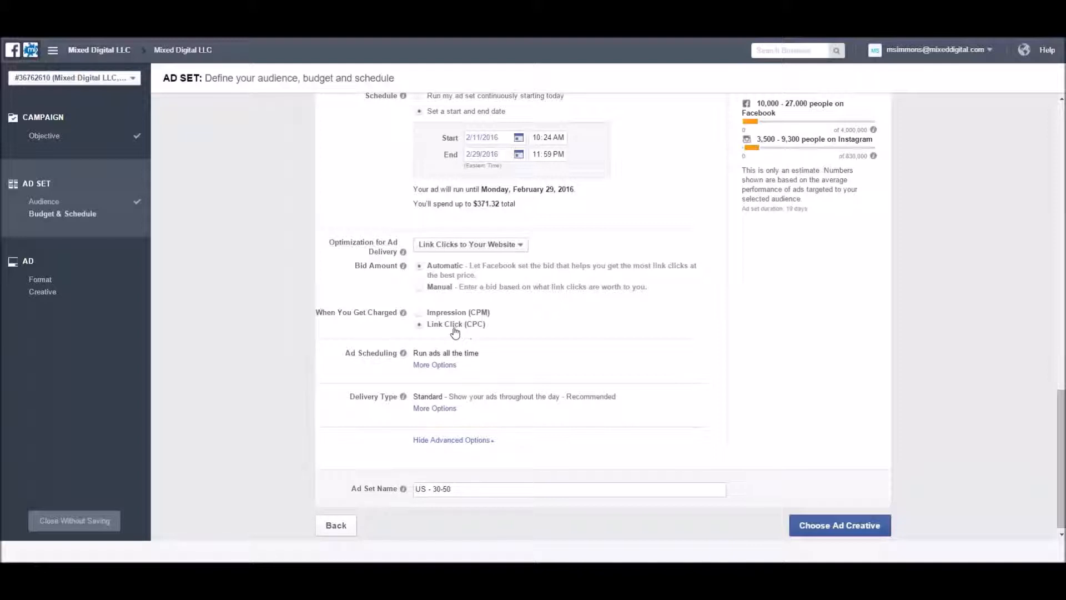
Switch the bid amount to Manual and set it to $2.59 per link click.
left_click(419, 288)
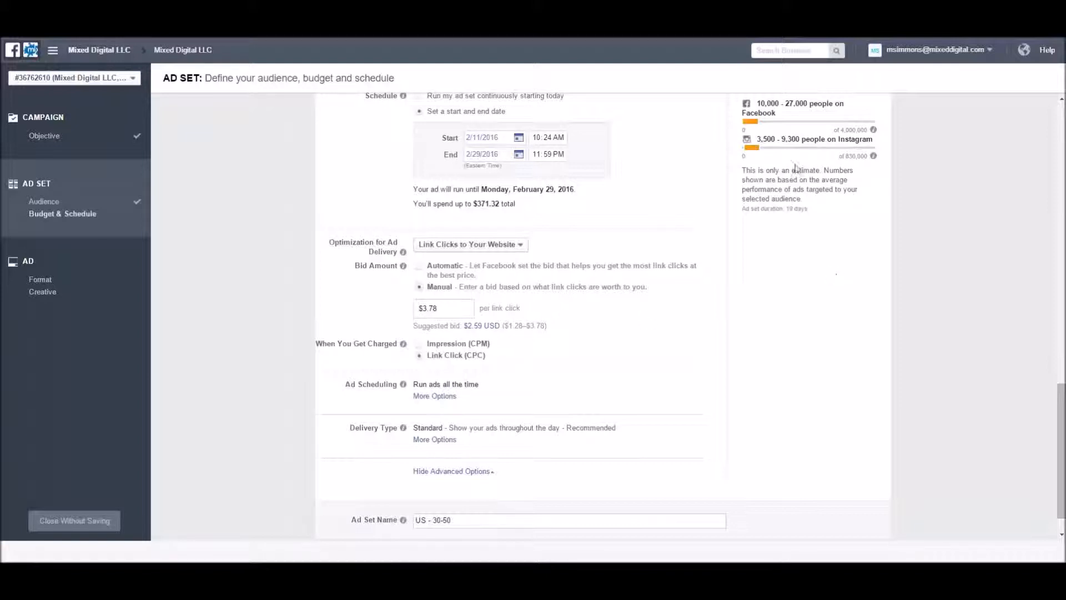
left_click_drag(437, 308, 409, 310)
type("2.59")
left_click(547, 326)
Show the ad scheduling options and check which budget type they require.
scroll(562, 343, "down", 1)
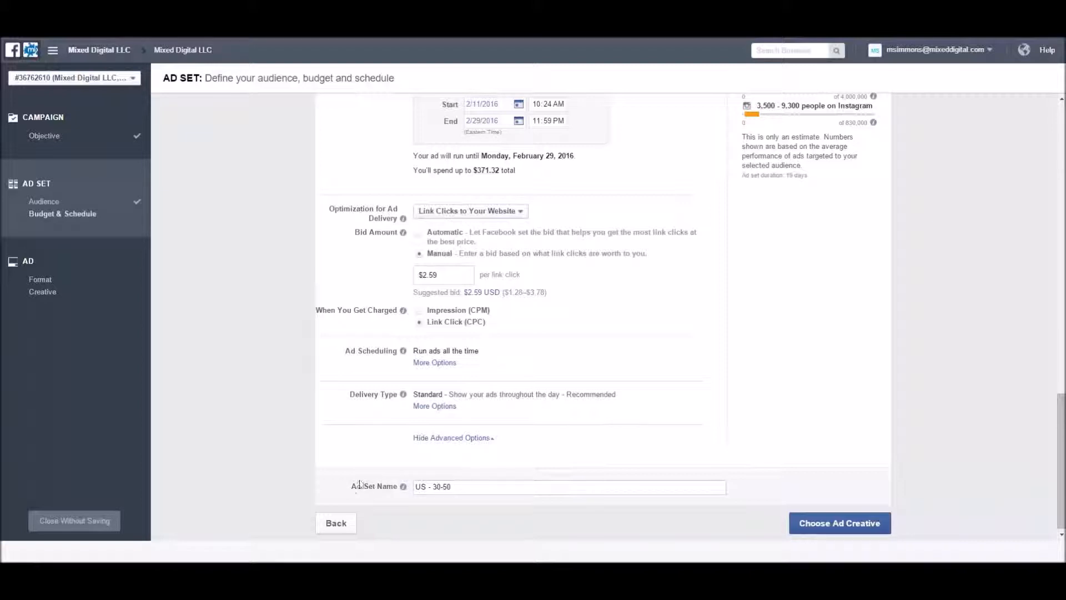
left_click(436, 363)
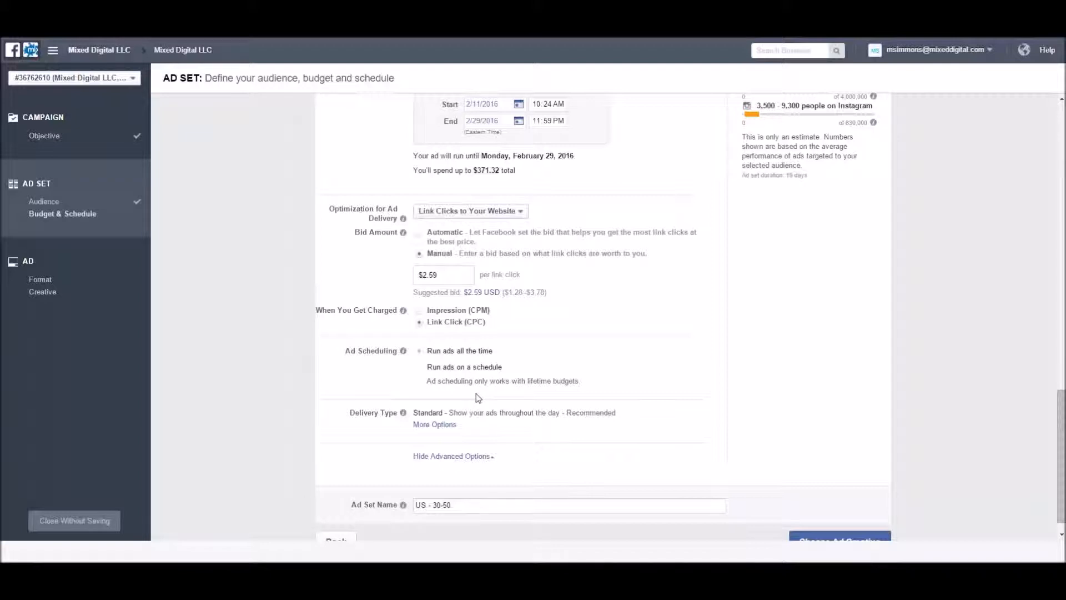
left_click_drag(427, 382, 579, 391)
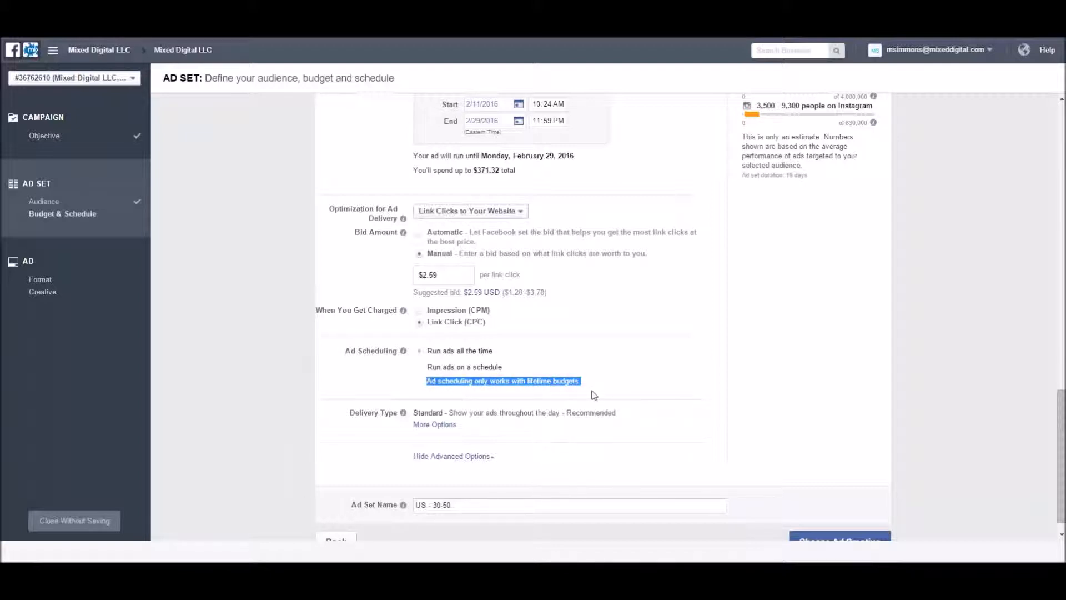
Change the ad set's budget type to Lifetime Budget.
scroll(592, 396, "up", 4)
left_click(460, 252)
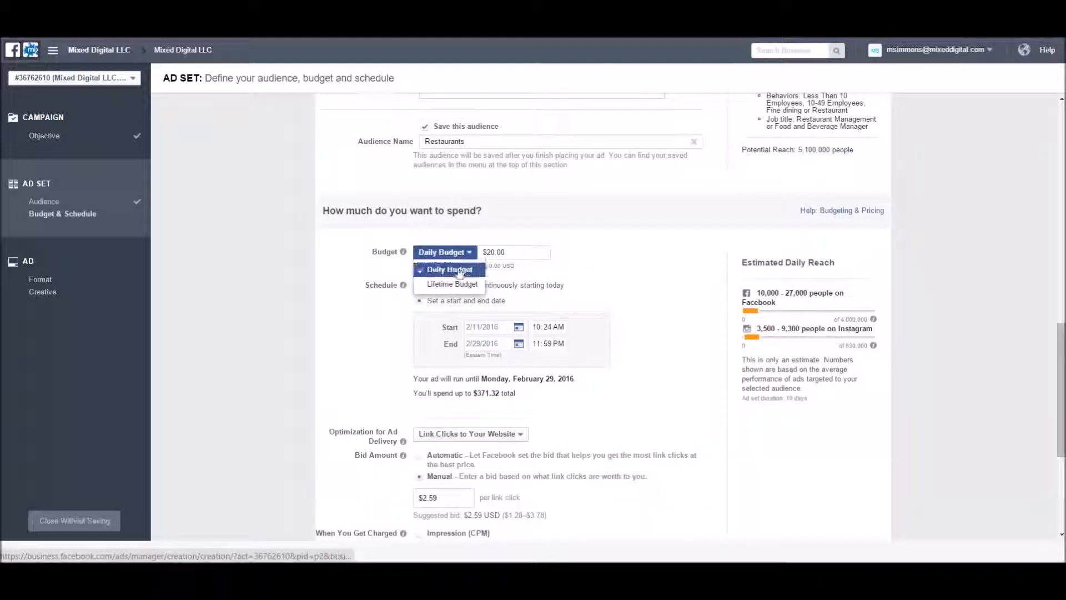
left_click(619, 258)
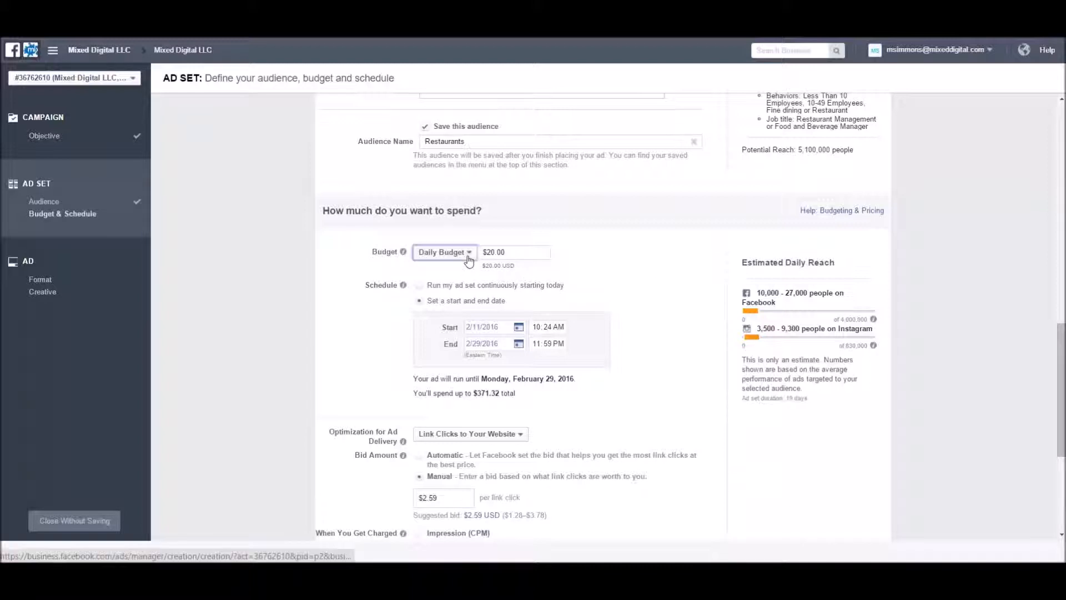
left_click(447, 252)
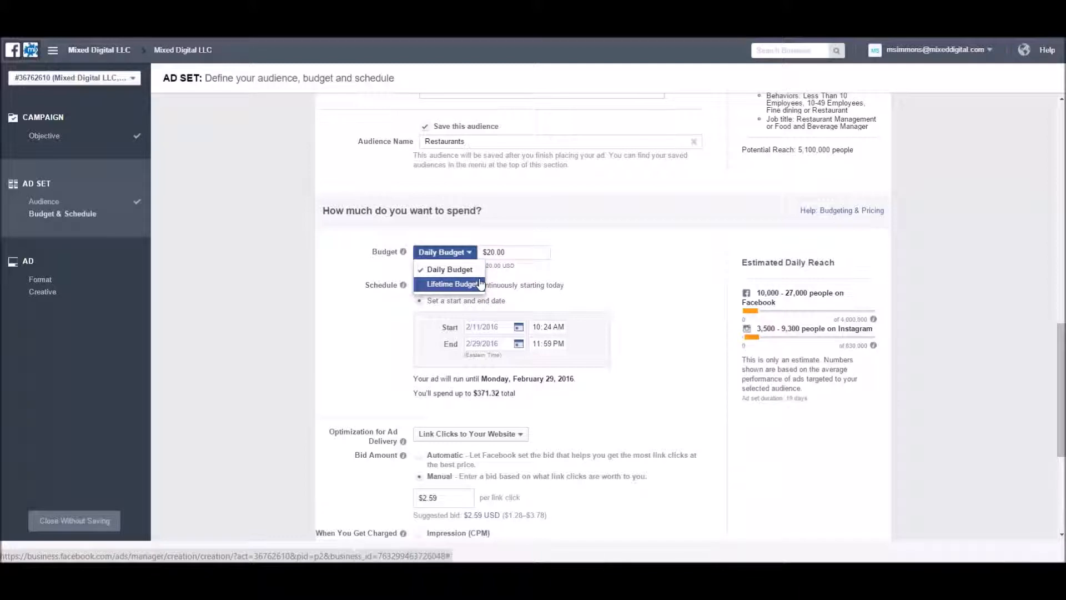
left_click(593, 256)
scroll(596, 257, "down", 3)
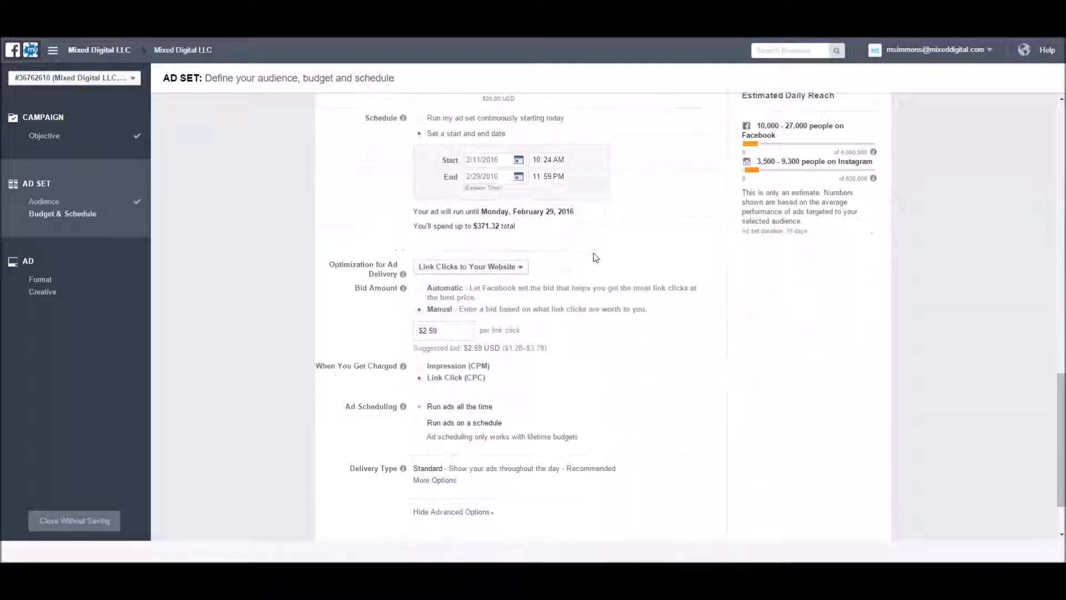
scroll(536, 178, "up", 2)
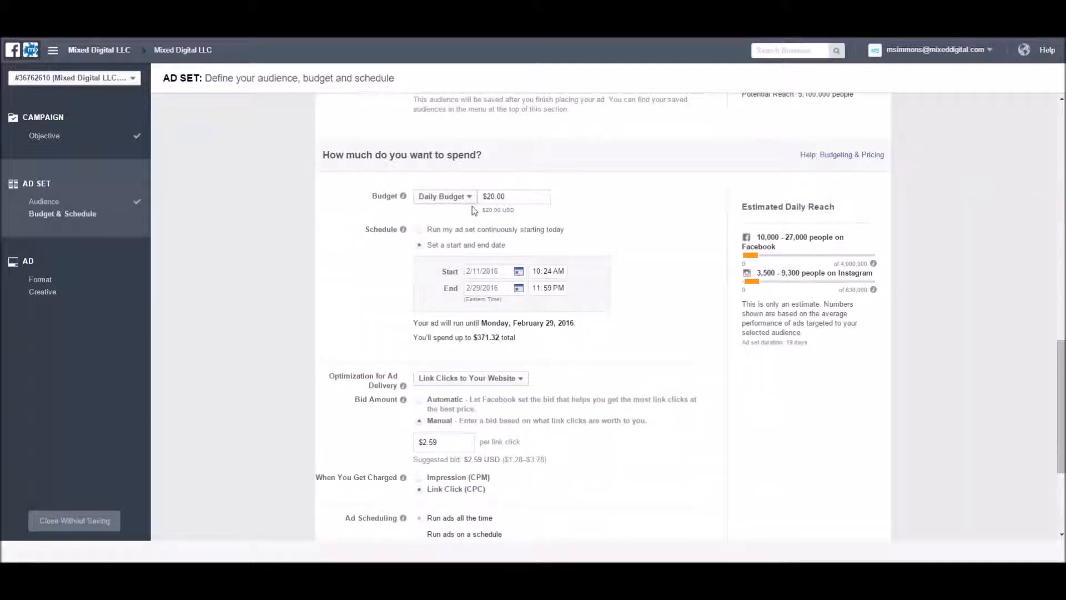
left_click(444, 197)
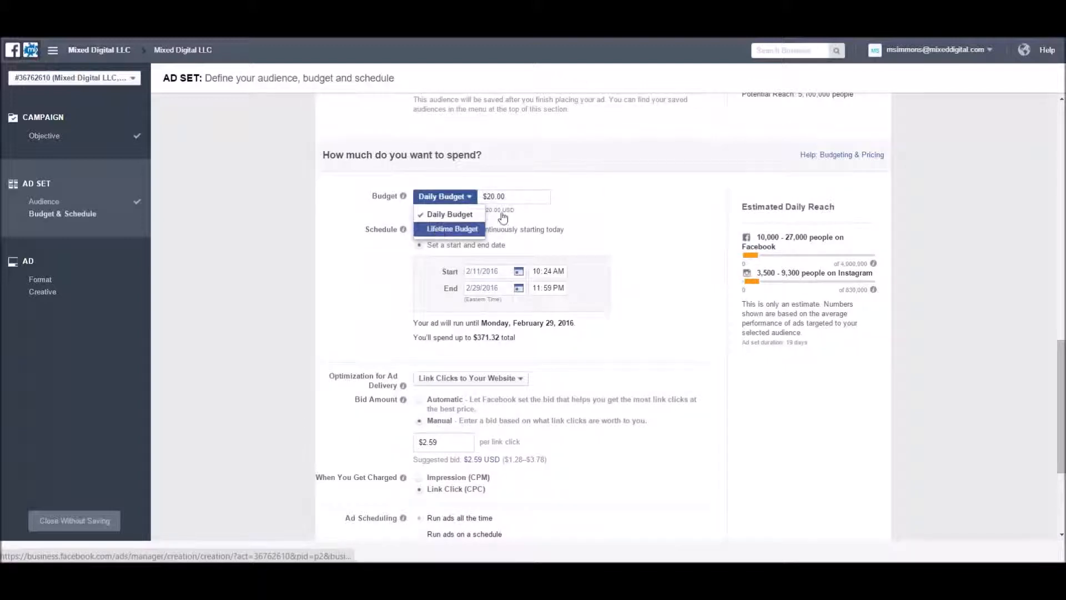
left_click(439, 229)
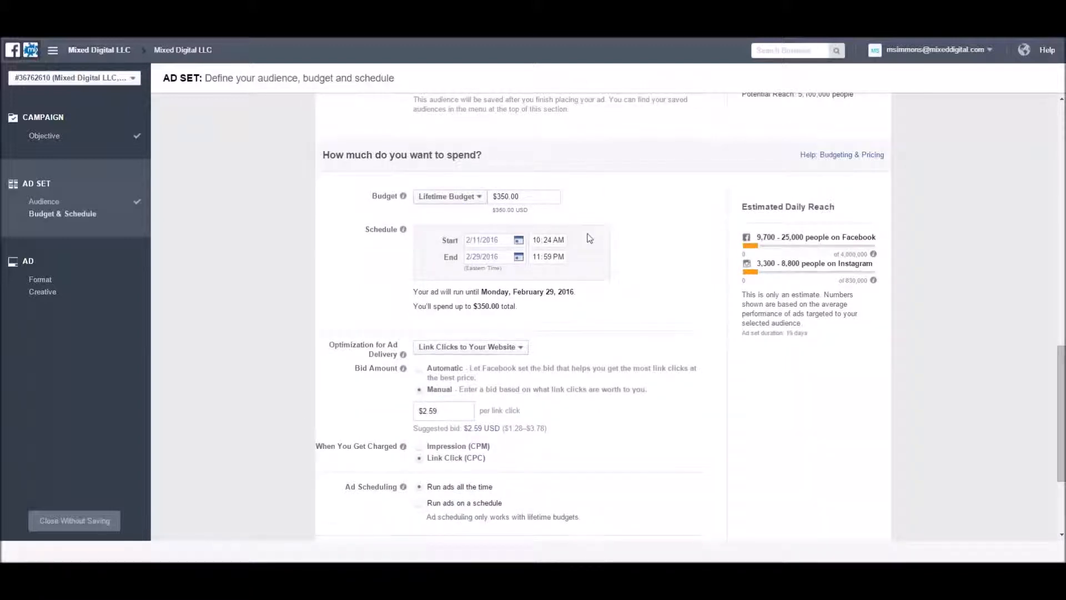
Try an ad schedule covering Monday to Thursday from about 6am to 6pm, and revert to running ads all the time.
scroll(588, 239, "down", 3)
left_click(419, 348)
scroll(556, 348, "down", 3)
left_click_drag(487, 261, 601, 275)
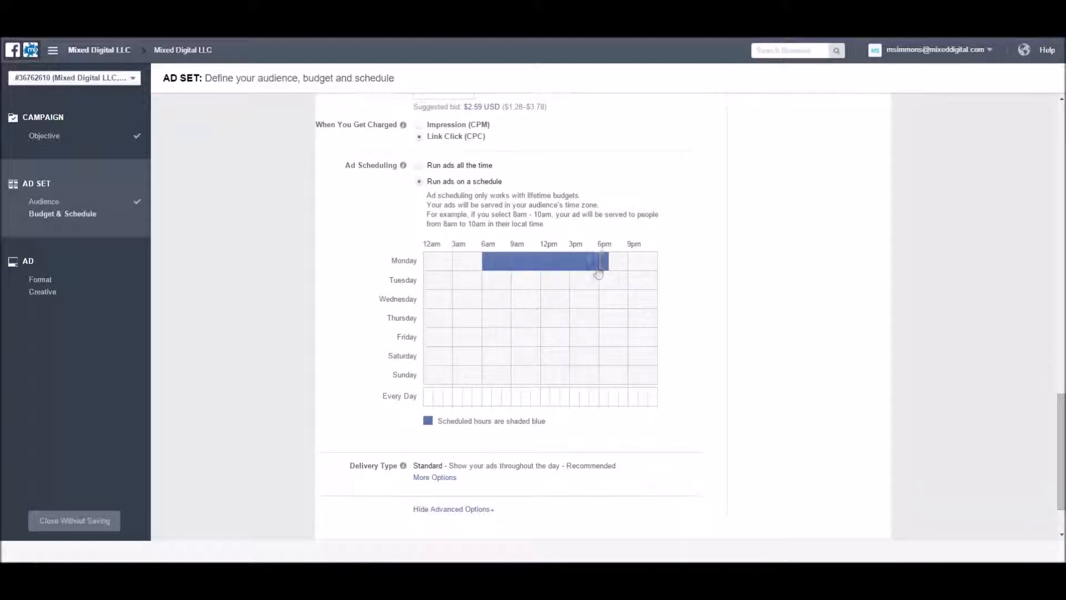
mouse_move(488, 283)
left_mouse_down()
mouse_move(592, 281)
mouse_move(490, 295)
mouse_move(590, 302)
left_mouse_up()
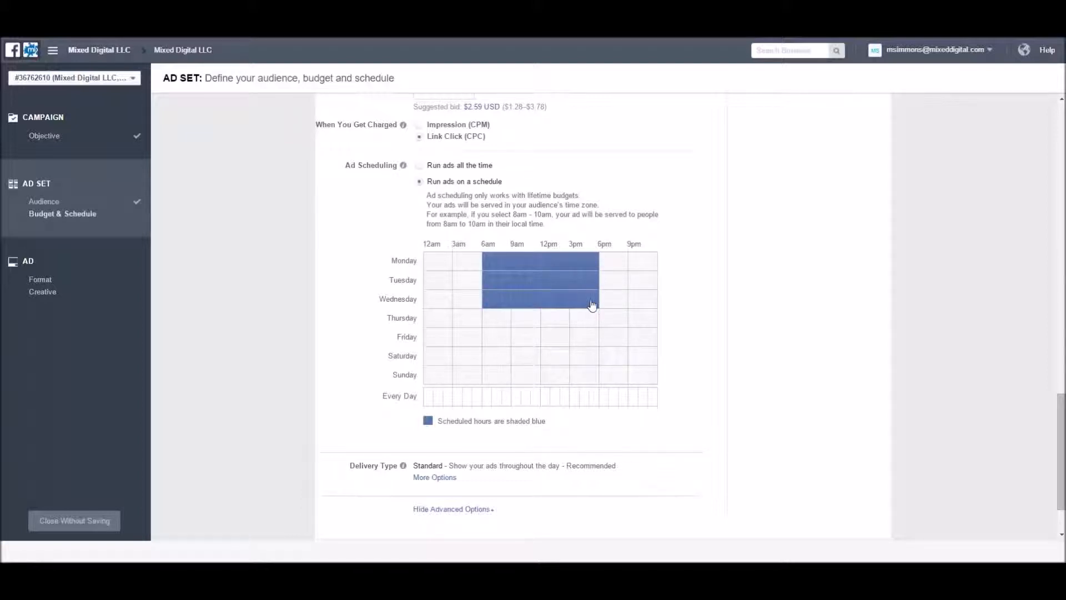
left_click_drag(477, 322, 593, 326)
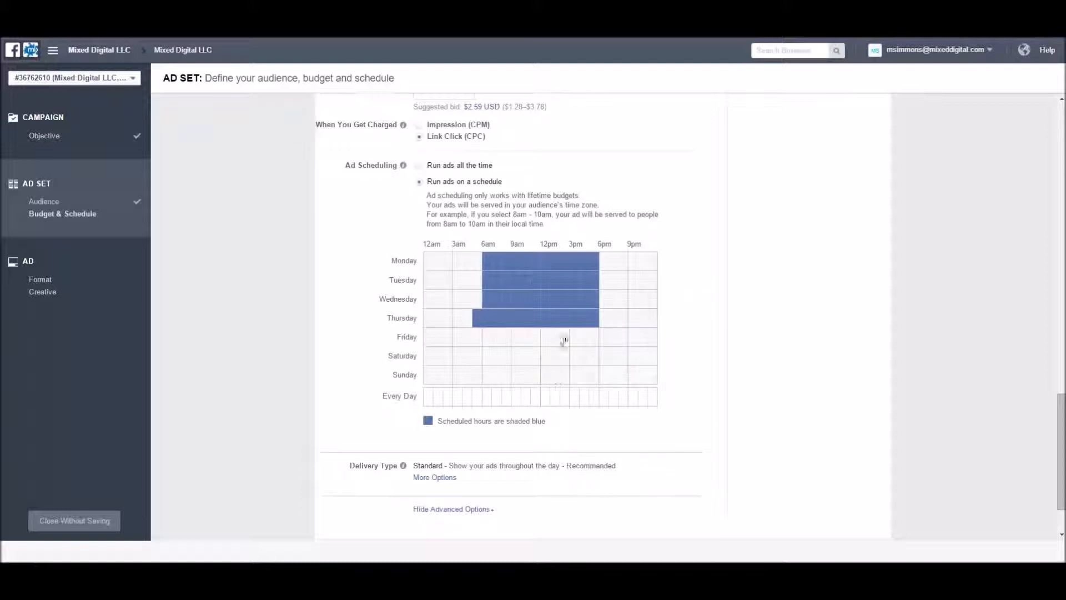
left_click(428, 170)
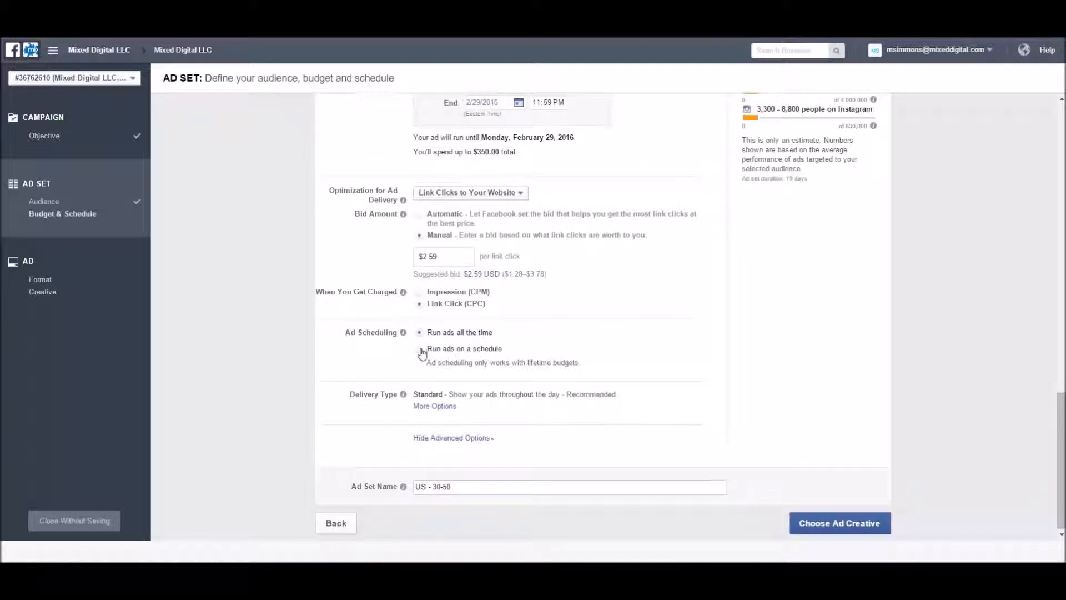
Try a weekend ad schedule for Saturday and Sunday from 6am to 9pm, and revert to running ads all the time.
left_click(420, 348)
scroll(533, 340, "down", 4)
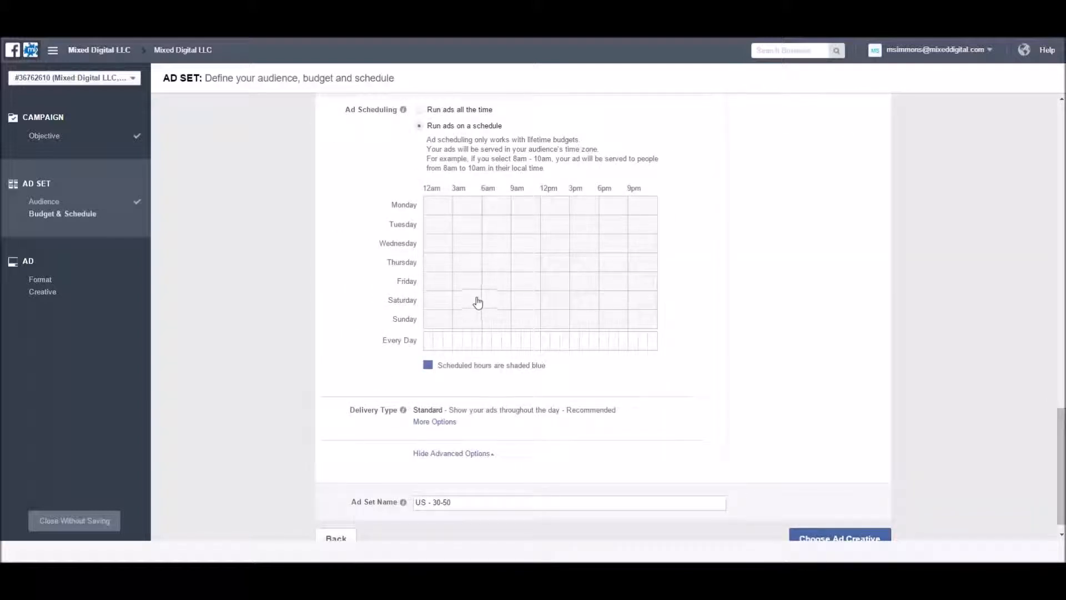
left_click_drag(490, 302, 626, 302)
left_click_drag(486, 321, 626, 327)
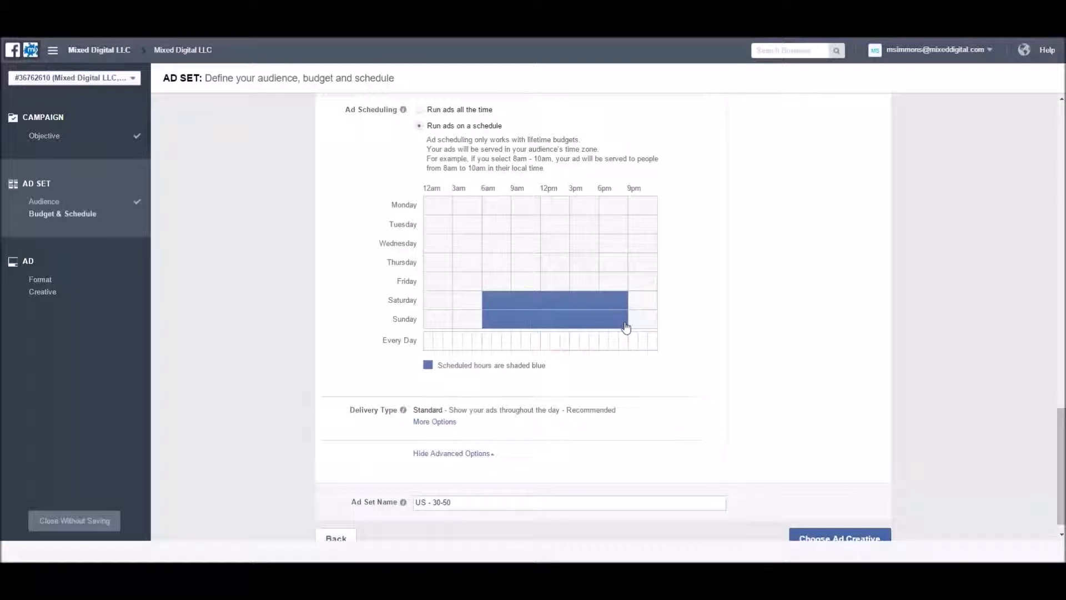
left_click(420, 110)
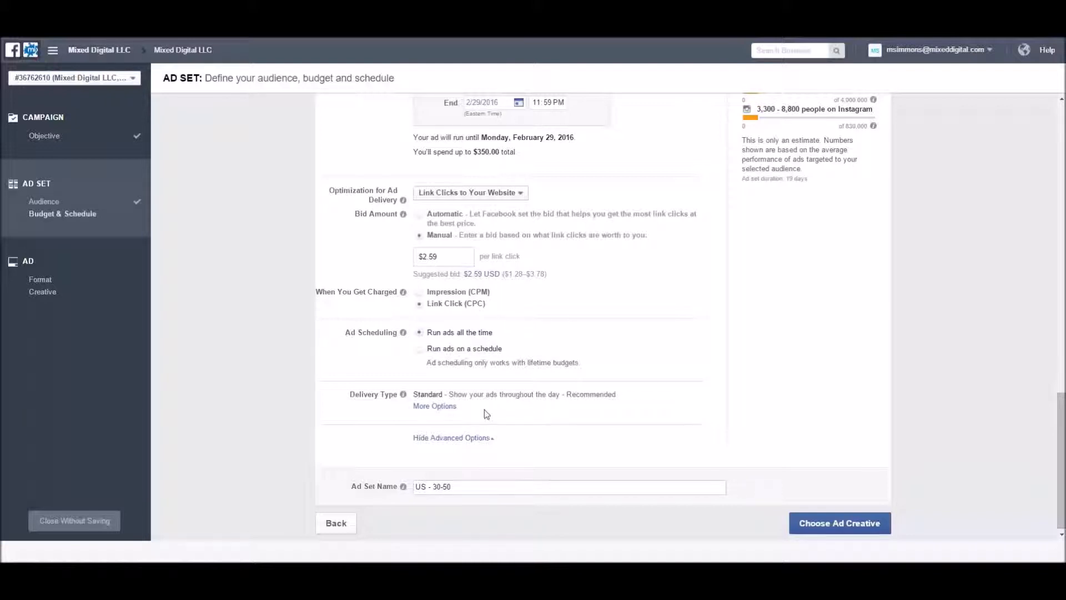
Expand the delivery type options and name the ad set General before proceeding to the ad creative.
left_click(443, 406)
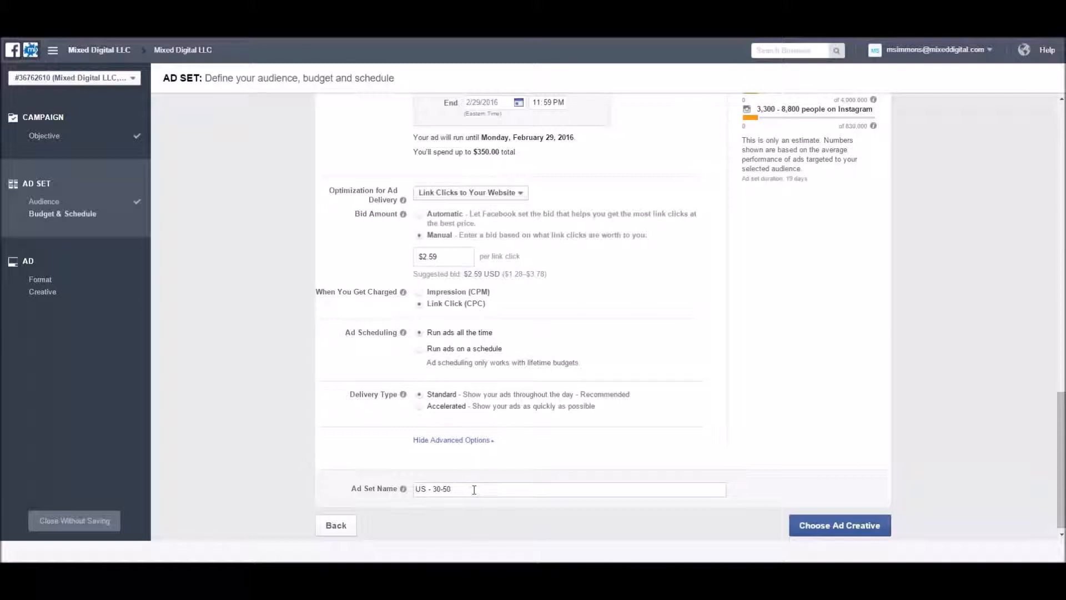
left_click_drag(473, 489, 400, 490)
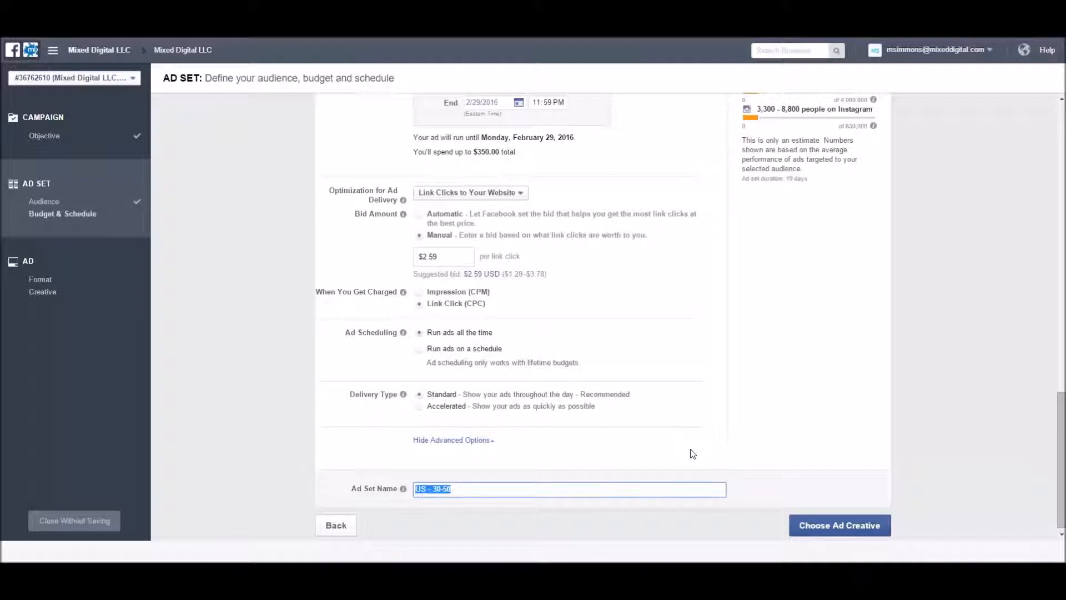
type("General")
left_click(861, 533)
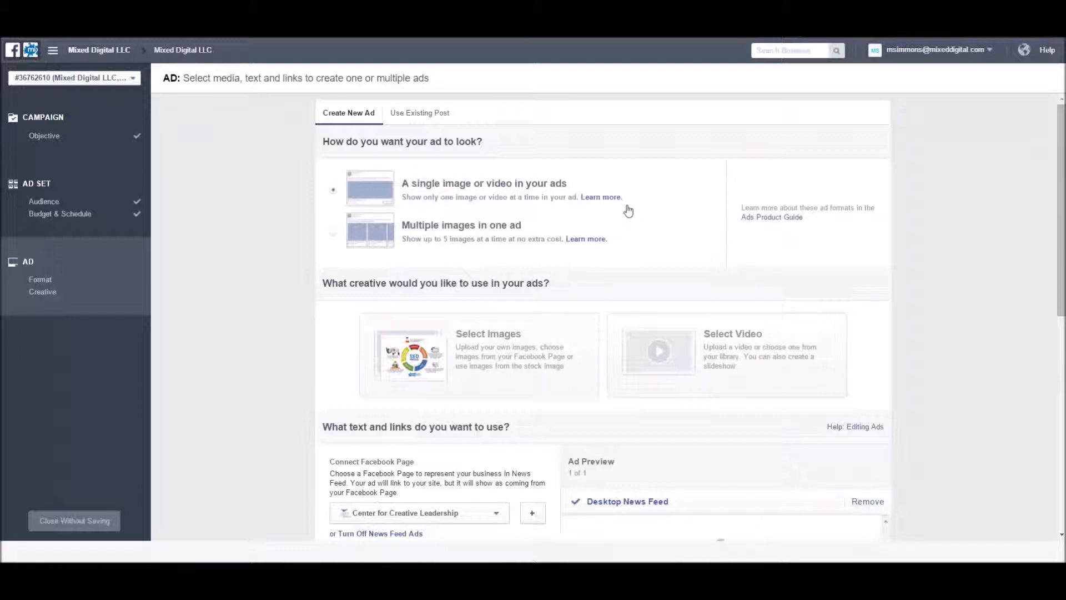
Connect the Mixed Digital Facebook Page to the ad in place of Center for Creative Leadership.
scroll(629, 209, "down", 1)
scroll(607, 210, "up", 1)
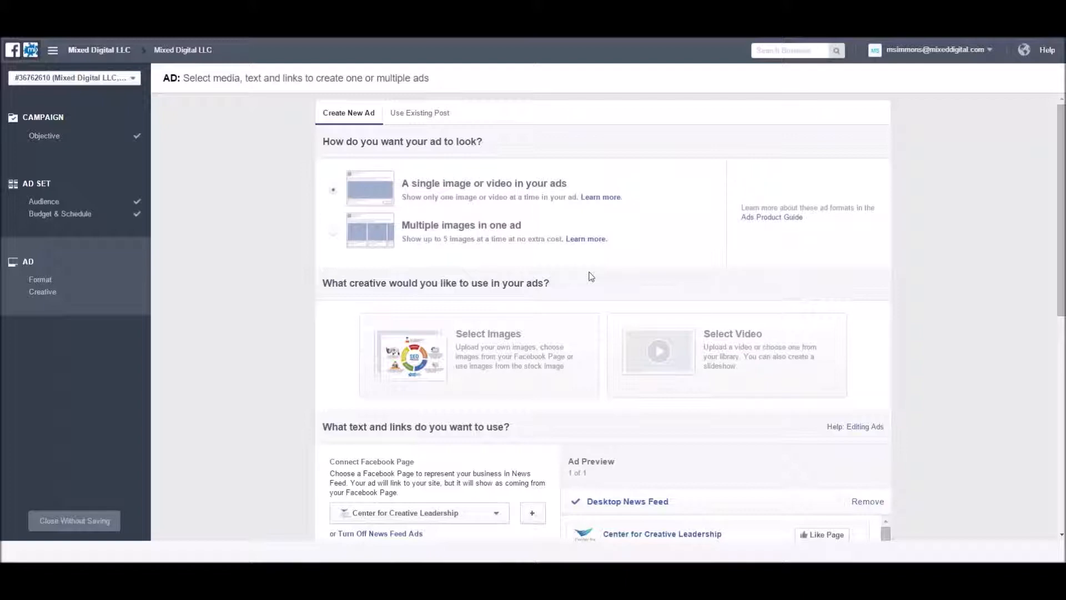
scroll(480, 525, "down", 5)
scroll(460, 444, "down", 1)
left_click(455, 195)
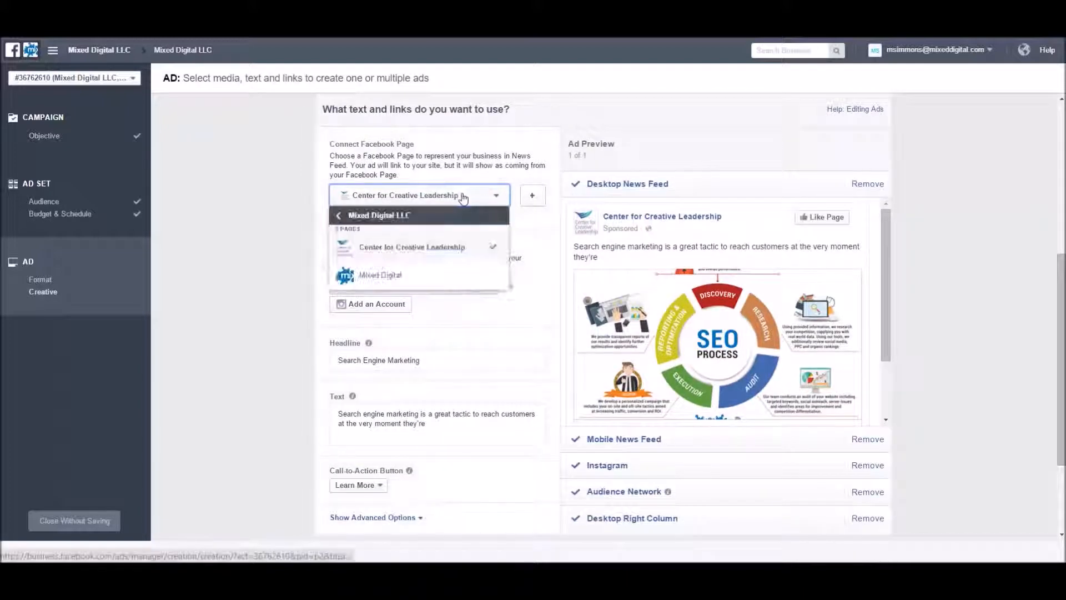
left_click(414, 274)
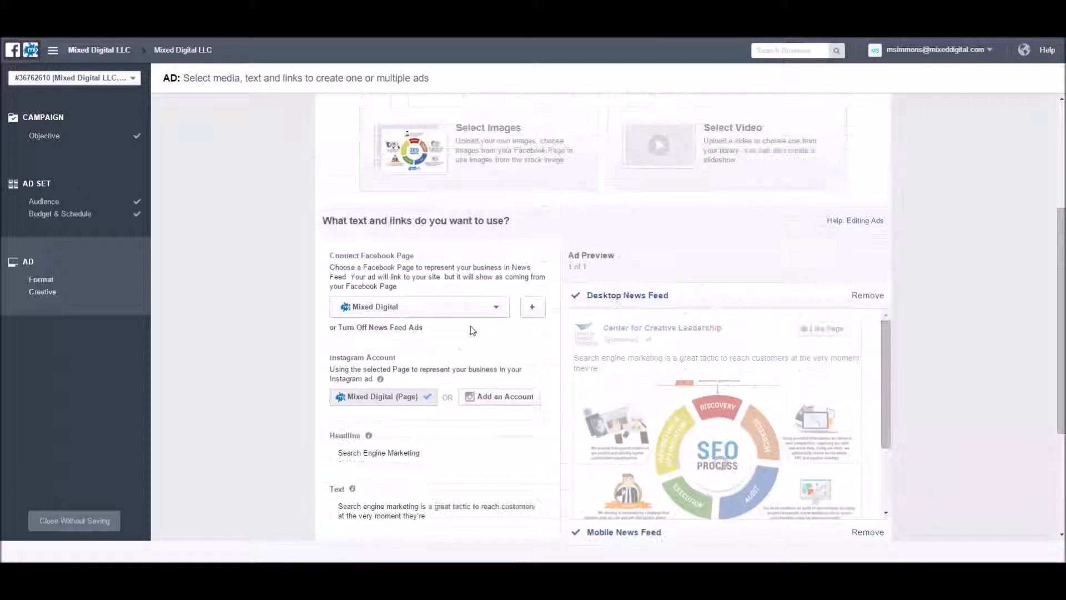
Replace the ad's SEO process graphic with the image library photo of a notebook, calculator and red coffee cup.
scroll(473, 331, "up", 4)
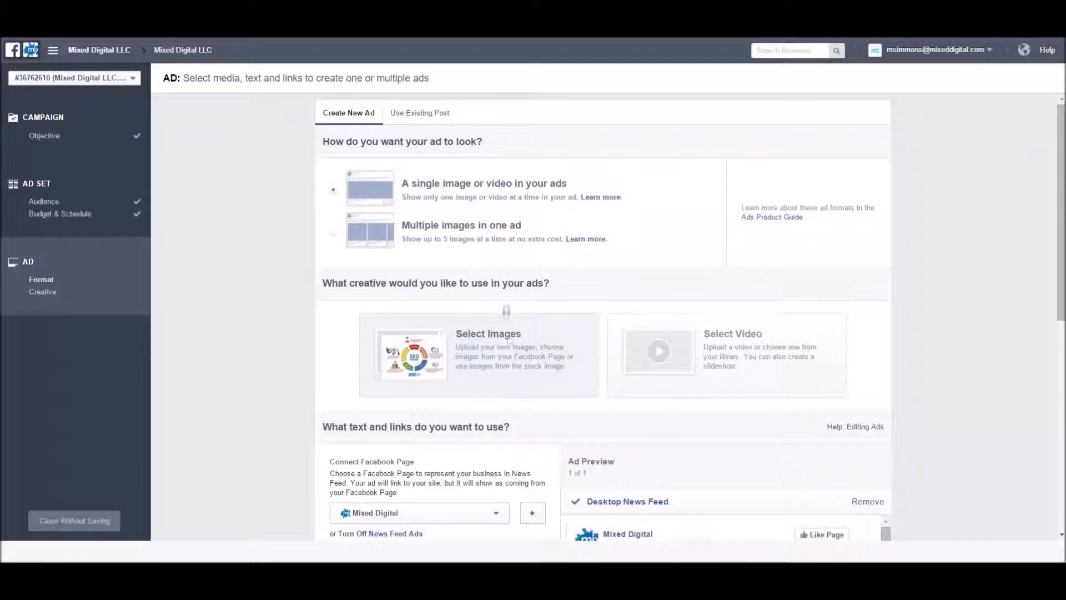
scroll(422, 211, "down", 5)
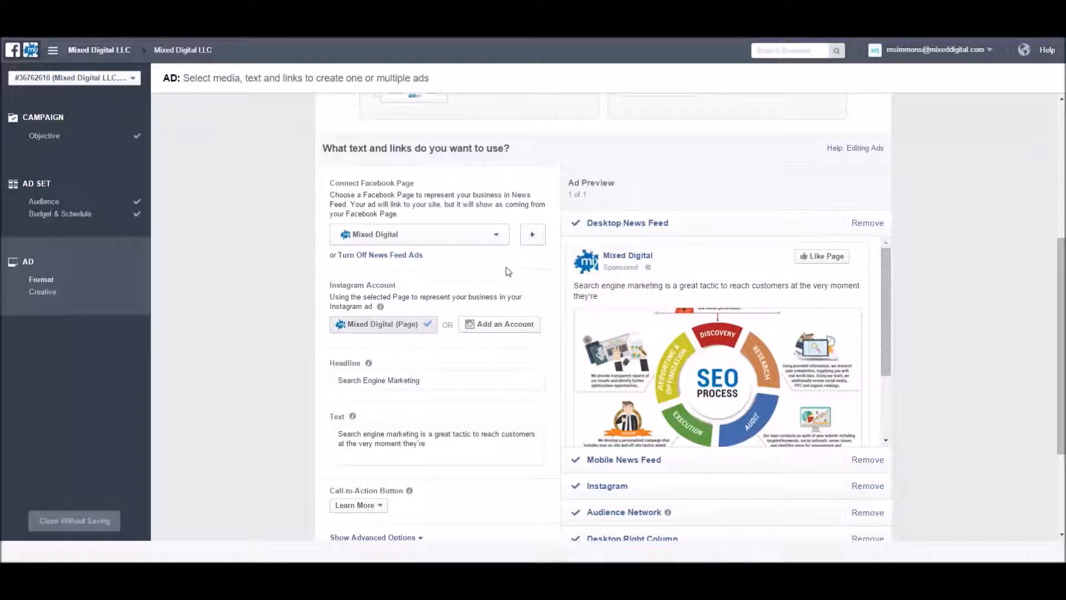
scroll(499, 256, "up", 4)
left_click(484, 237)
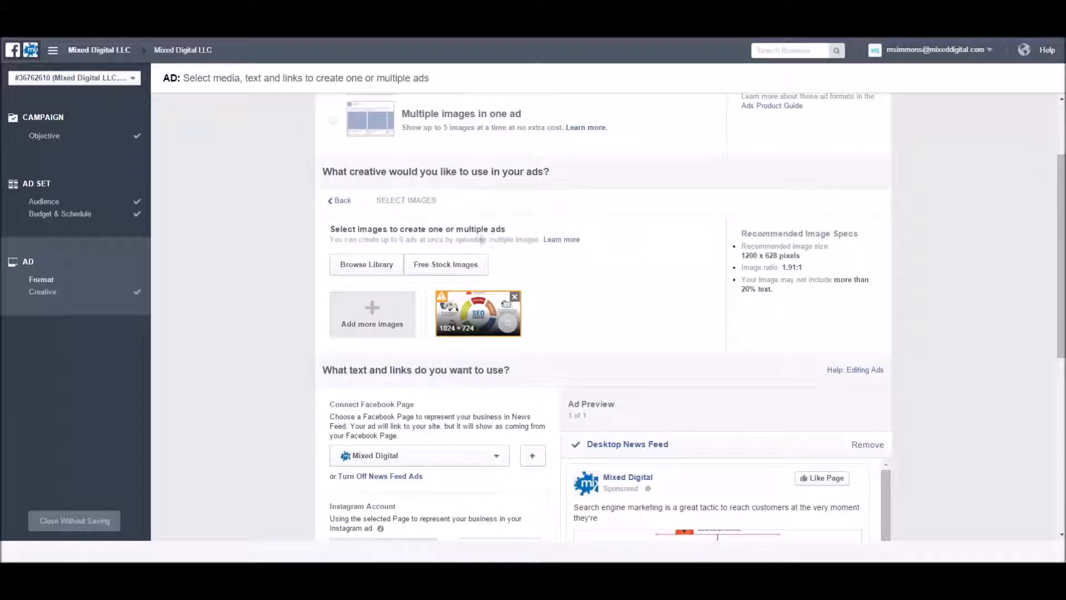
left_click(380, 271)
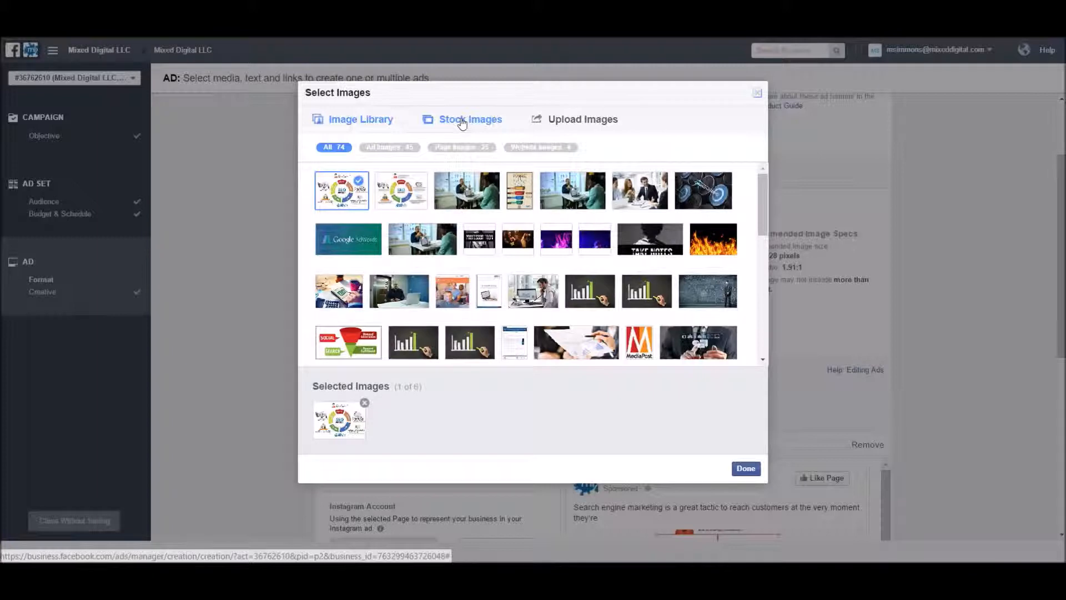
left_click(341, 303)
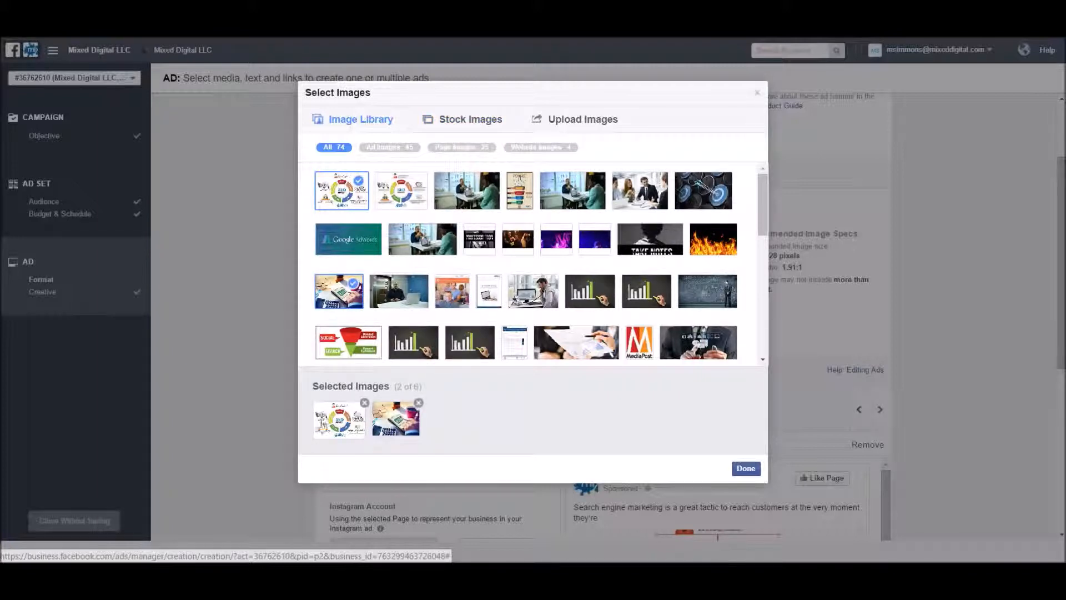
left_click(363, 403)
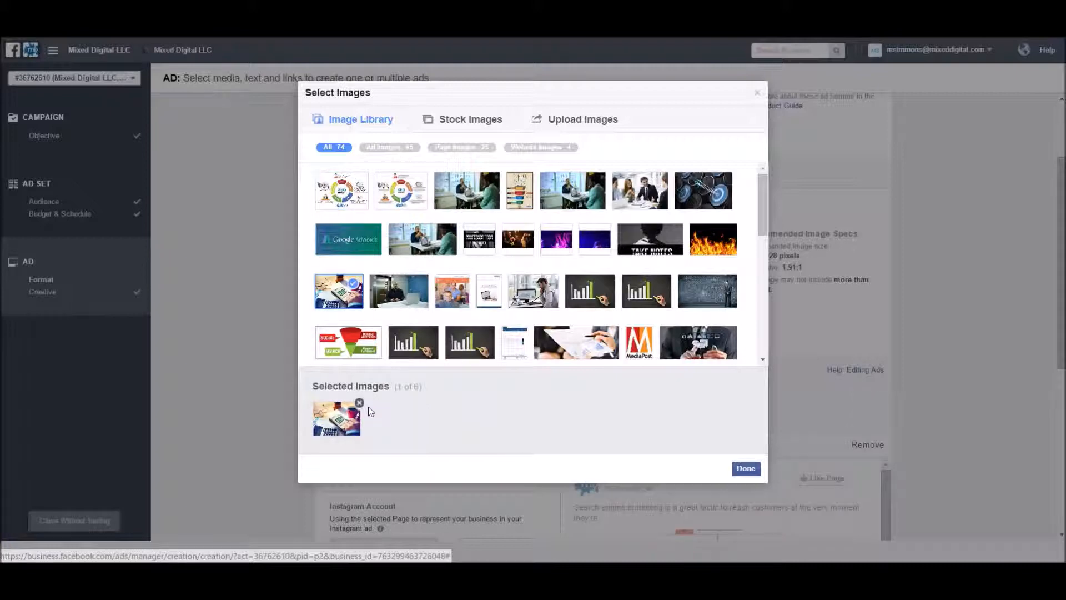
left_click(745, 468)
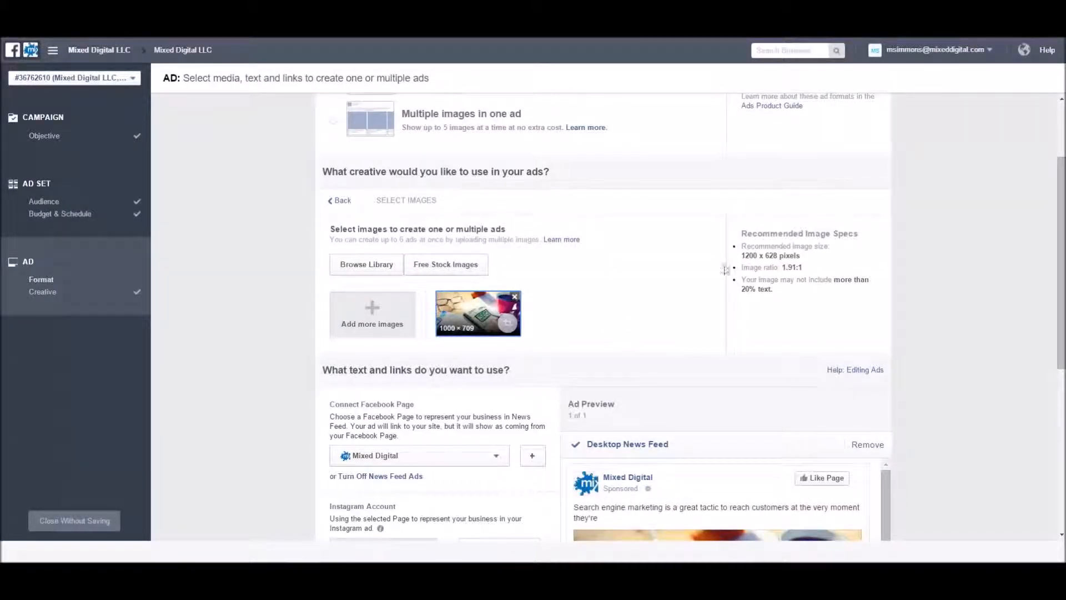
Check the recommended image size and text limit, and examine the new photo in the Desktop News Feed preview.
left_click_drag(742, 257, 785, 258)
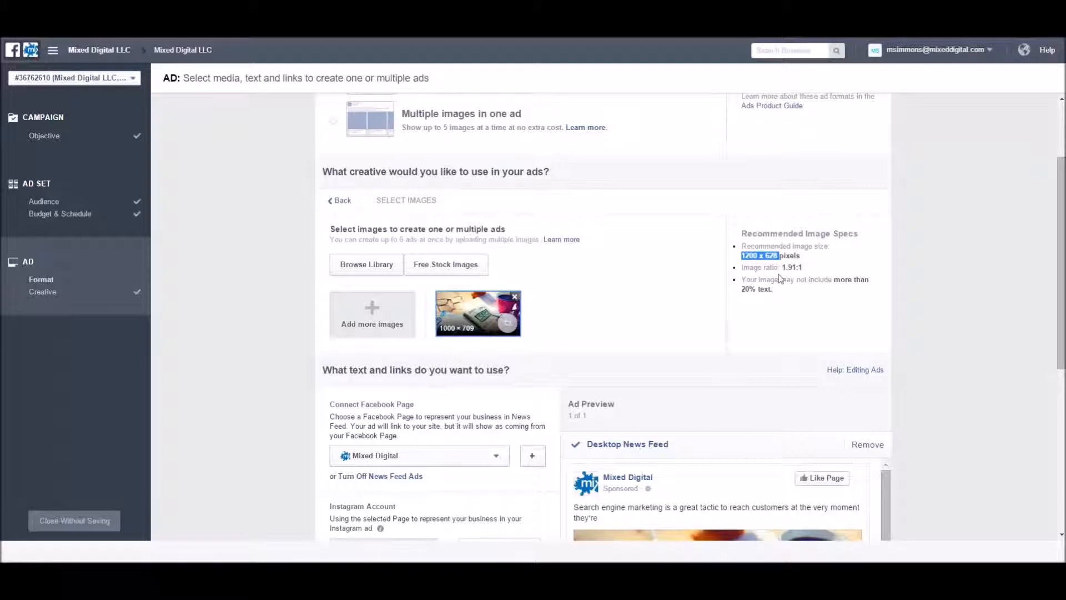
left_click(793, 292)
scroll(712, 310, "down", 3)
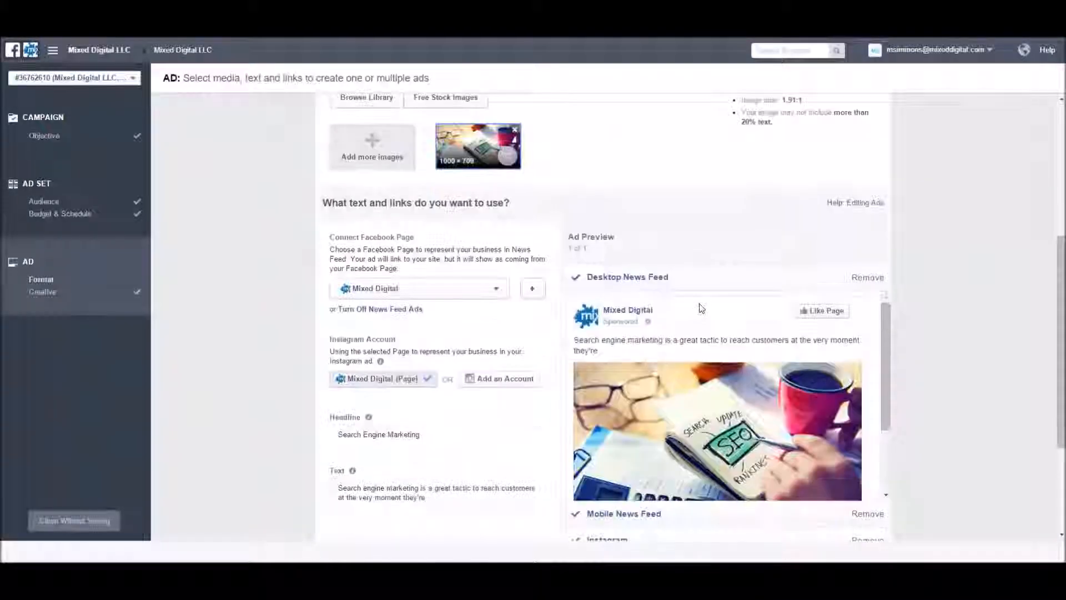
mouse_move(695, 403)
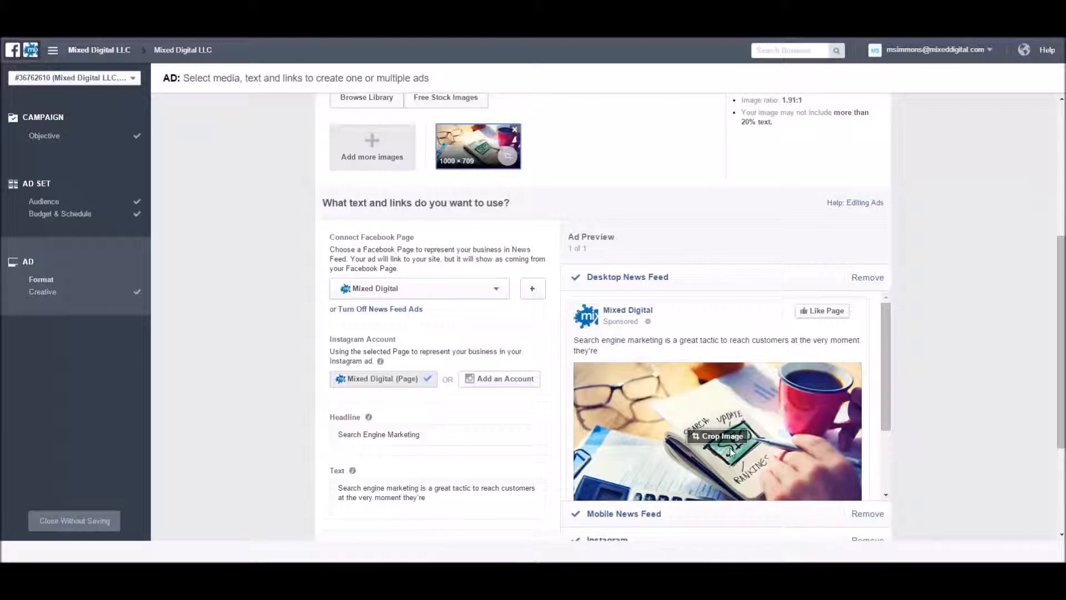
scroll(738, 295, "up", 2)
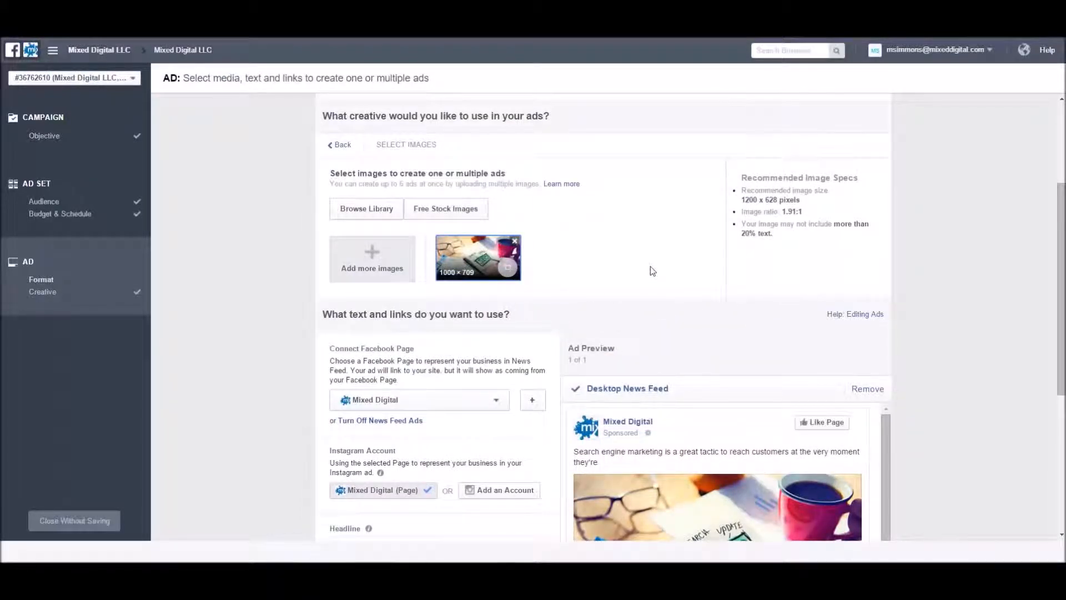
scroll(638, 248, "down", 2)
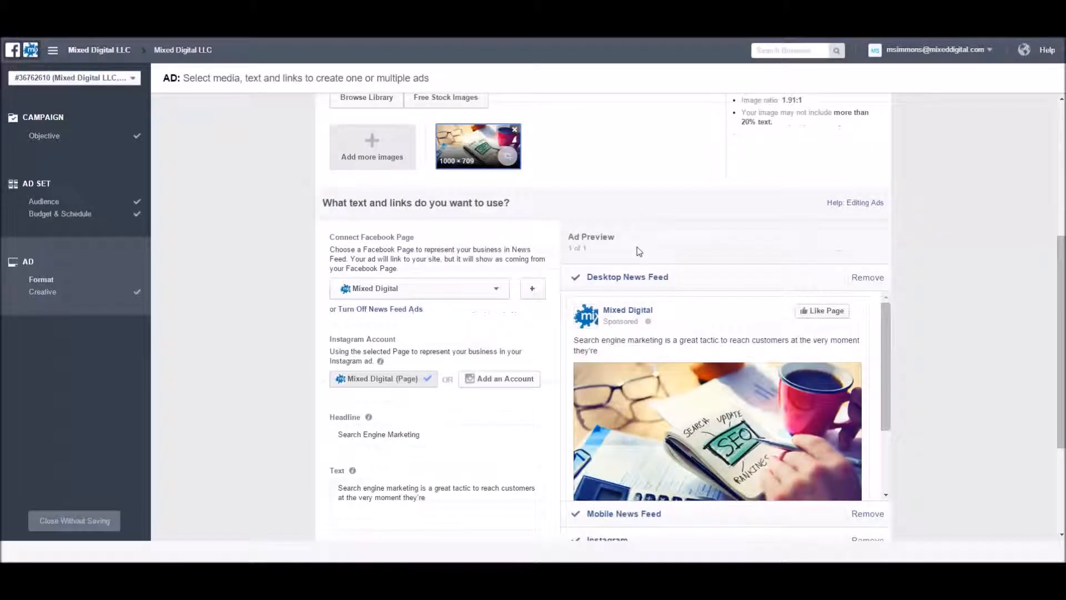
scroll(658, 367, "down", 2)
scroll(657, 362, "up", 2)
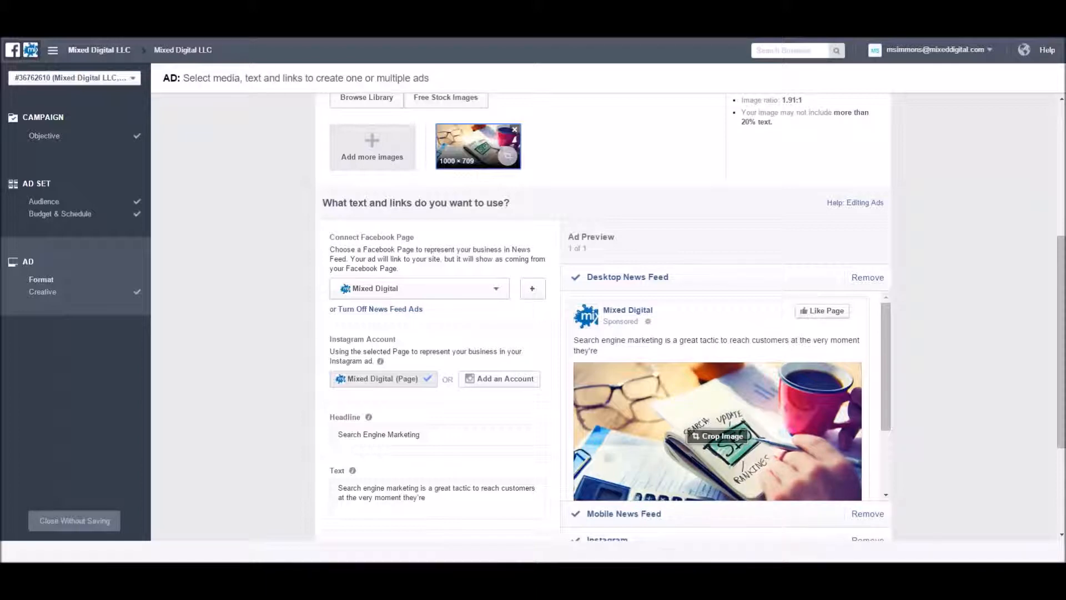
Change the ad's headline to "Learn More Now!".
scroll(419, 360, "down", 3)
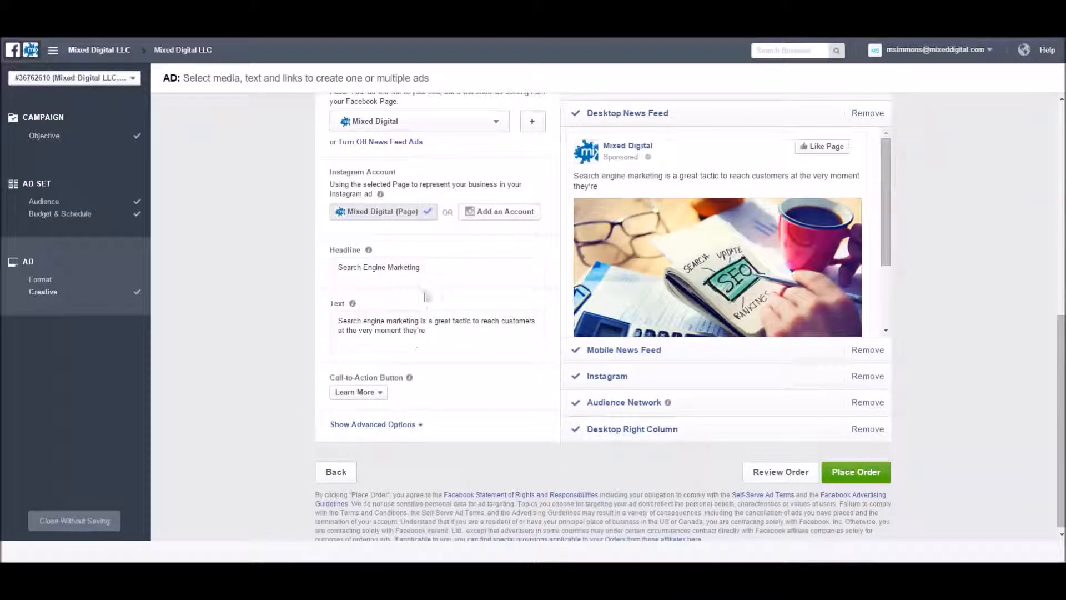
left_click_drag(441, 266, 324, 275)
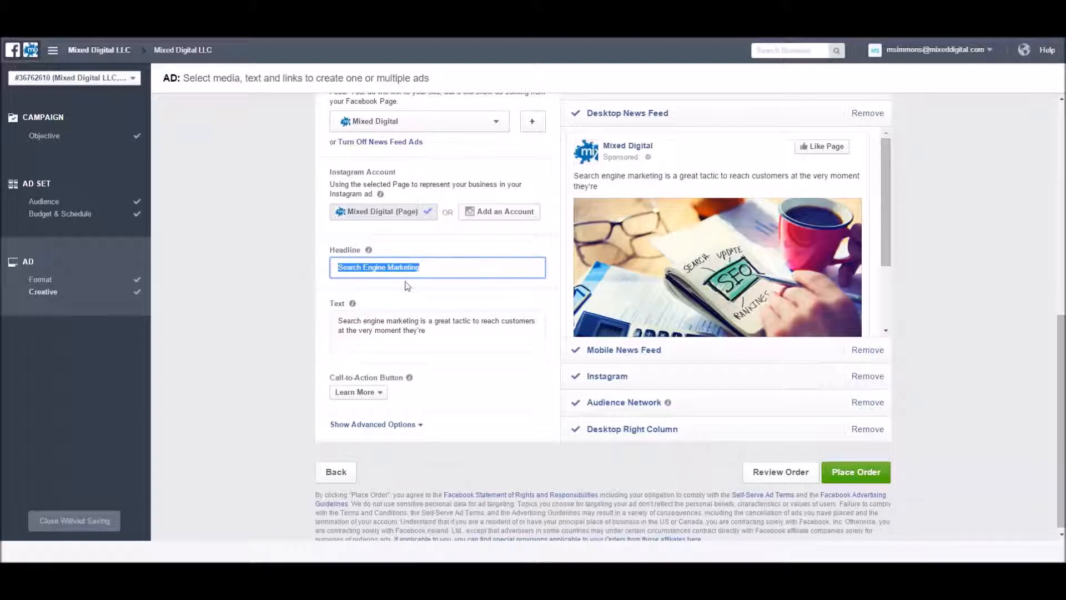
scroll(691, 221, "down", 3)
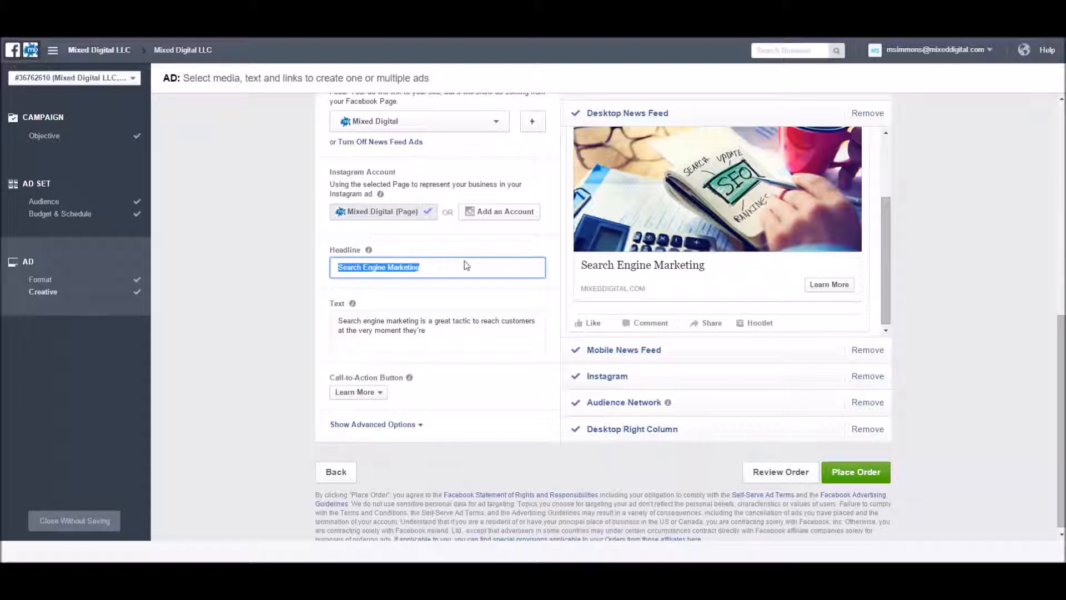
type("Learn More")
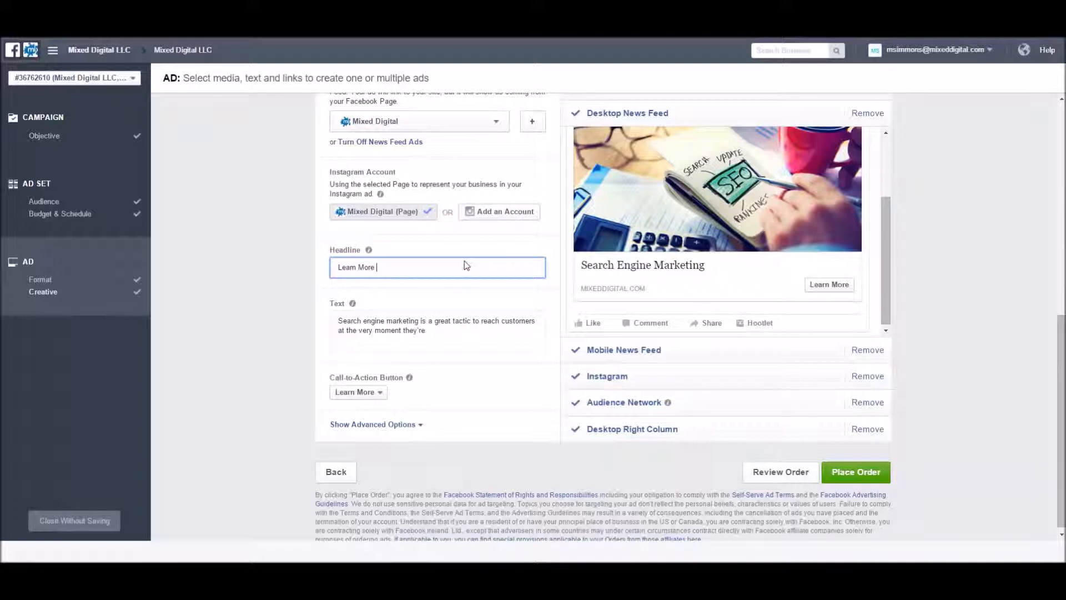
type(" Now!")
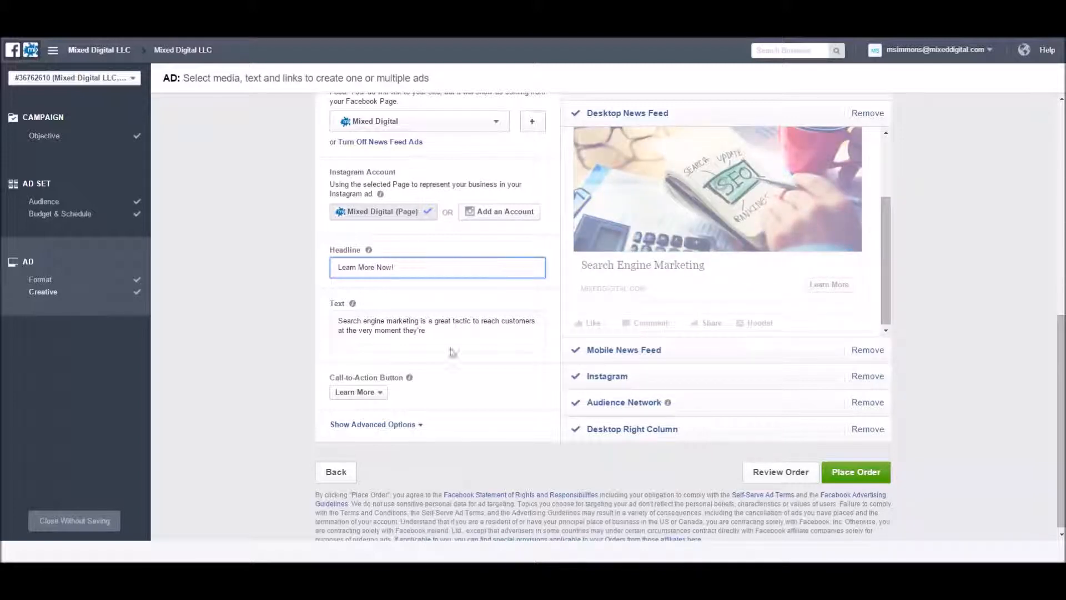
Replace the ad's text with "SEO is an effective tool to generate interested traffic and grow sales.".
left_click_drag(439, 335, 307, 314)
type("SEO is a")
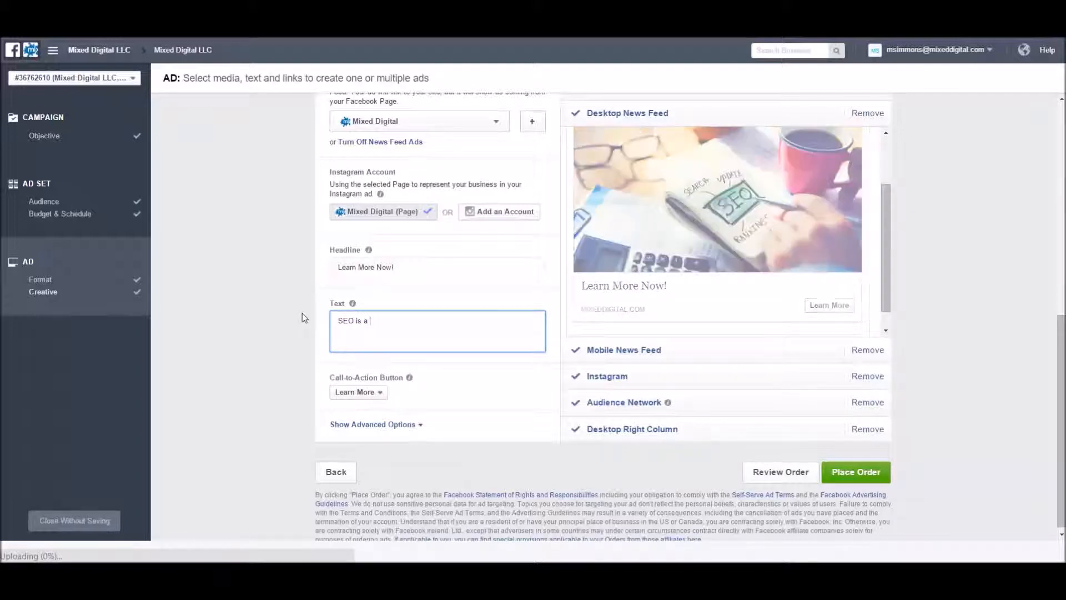
type("n eff")
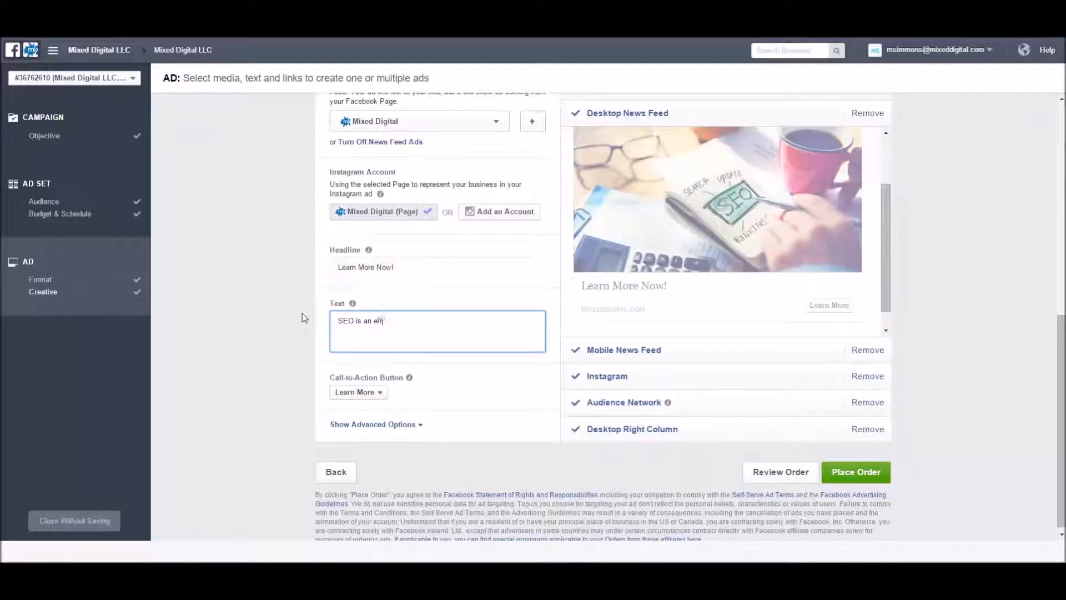
type("ective tool to")
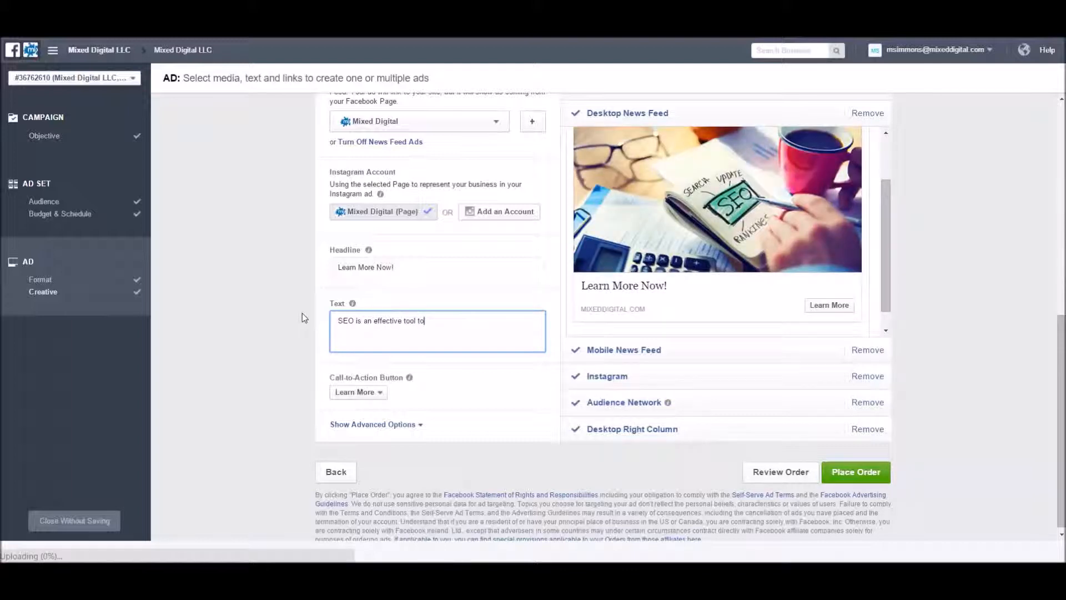
type(" generate ")
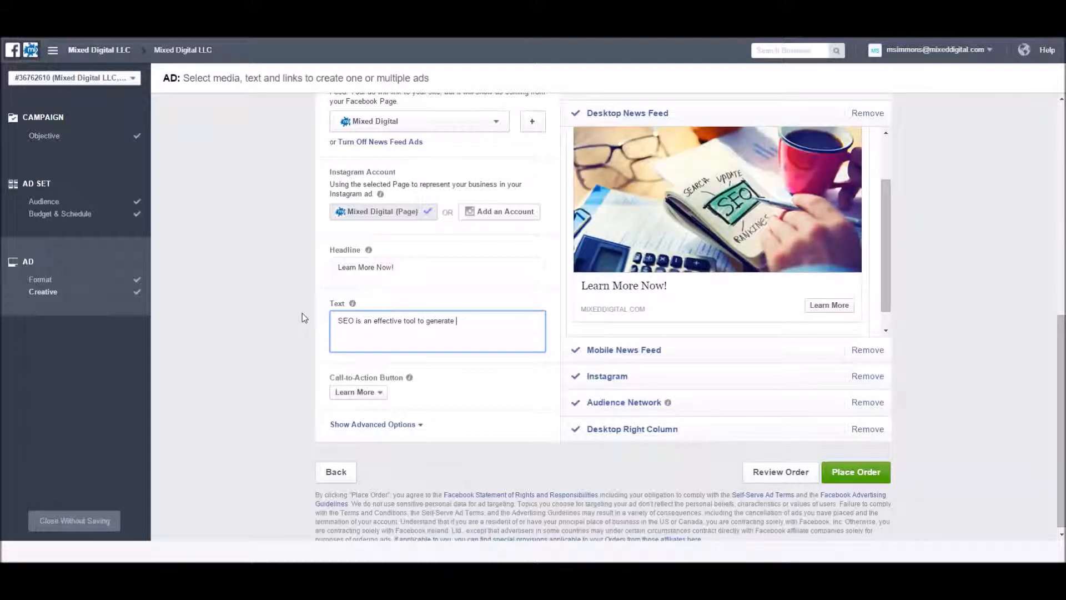
type("interested s")
key("BackSpace")
type("trafic and grow sales")
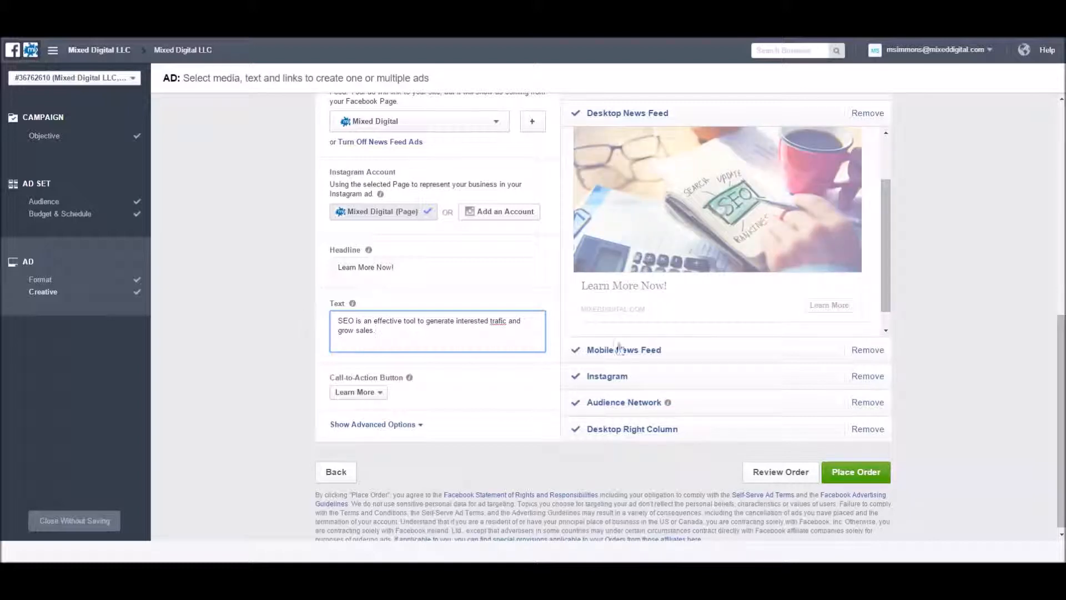
double_click(497, 320)
right_click(497, 320)
left_click(522, 328)
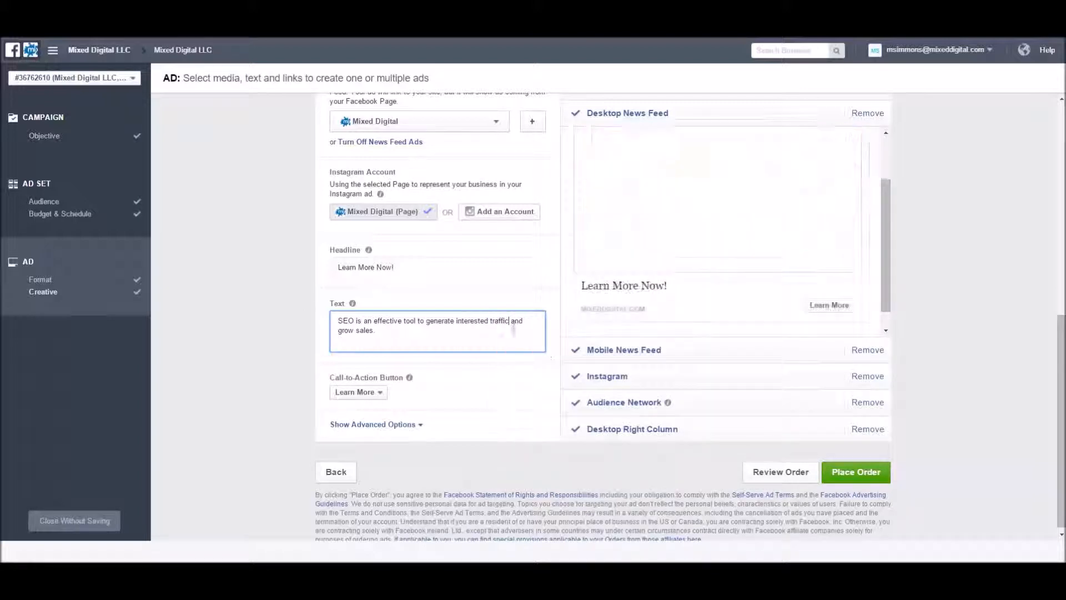
left_click(376, 349)
type(".")
Check the ad in the Desktop and Mobile News Feed previews and choose Learn More as the call-to-action button.
scroll(459, 351, "up", 1)
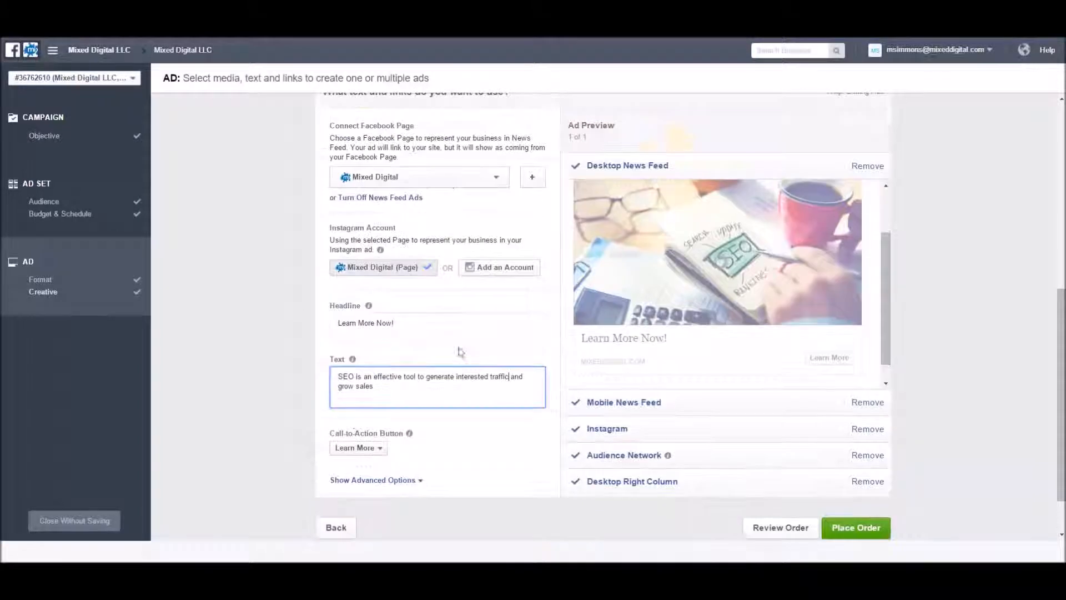
mouse_move(699, 295)
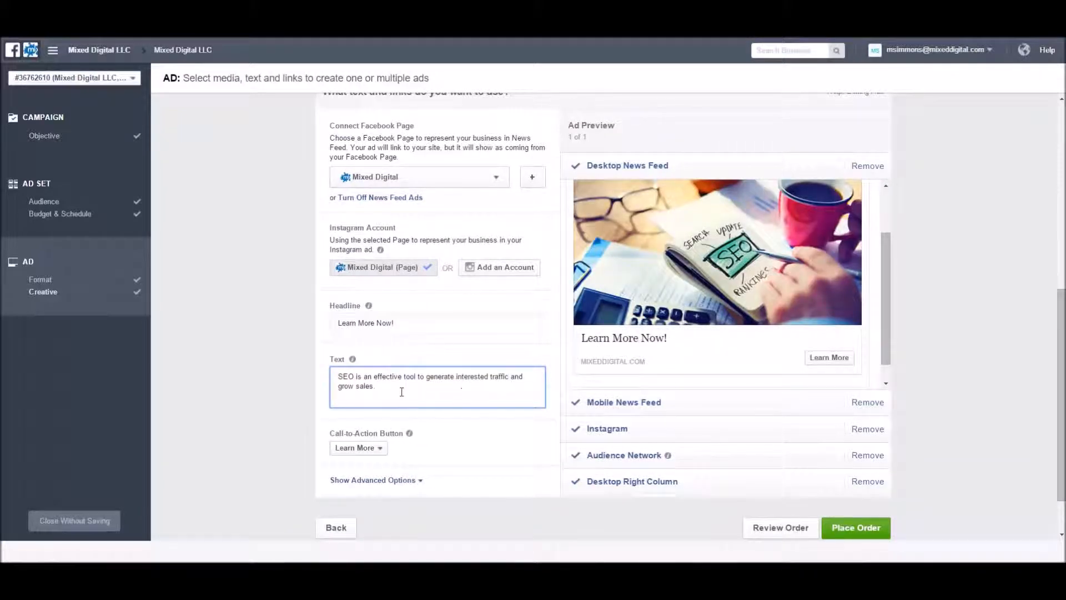
scroll(667, 262, "up", 2)
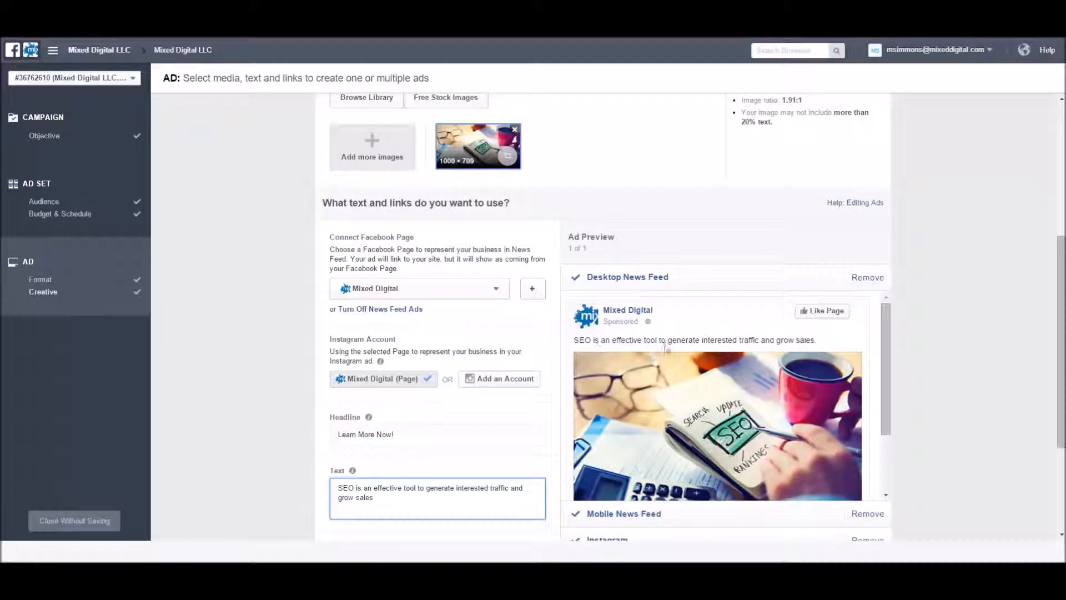
scroll(685, 347, "down", 3)
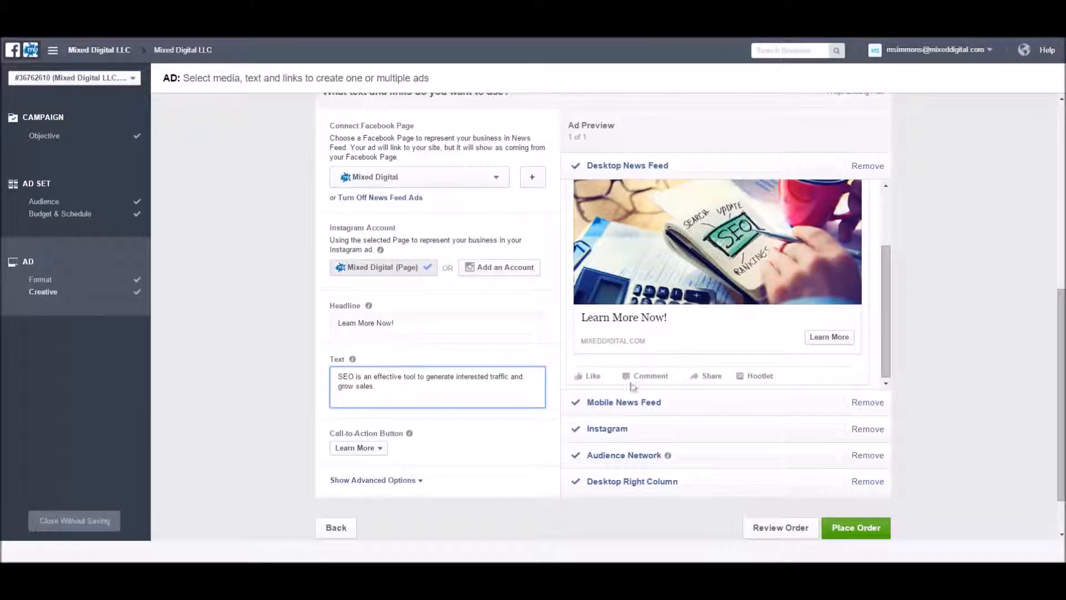
left_click(623, 404)
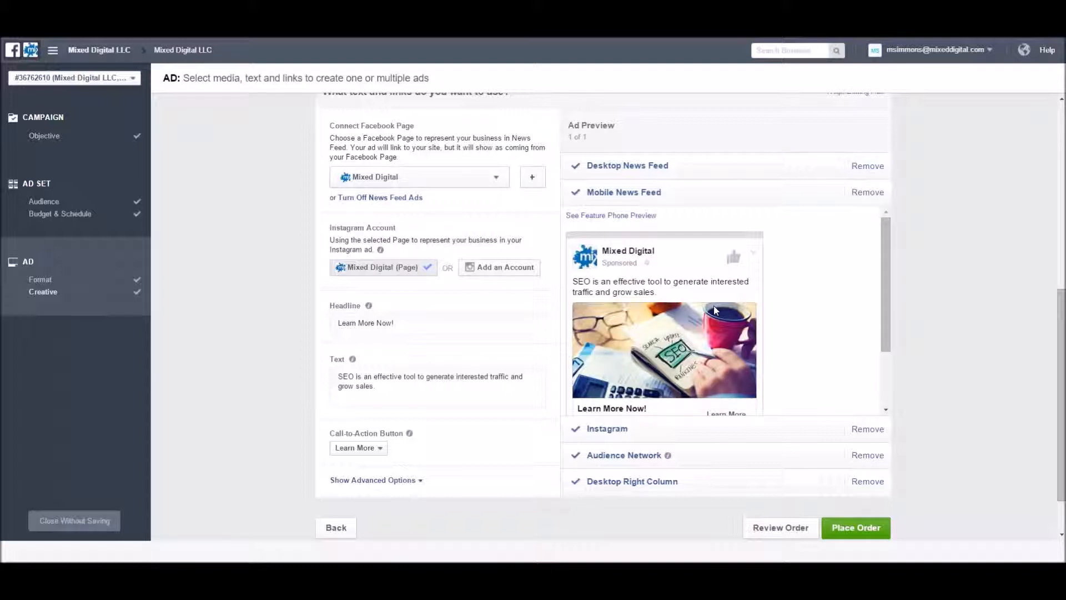
left_click(367, 448)
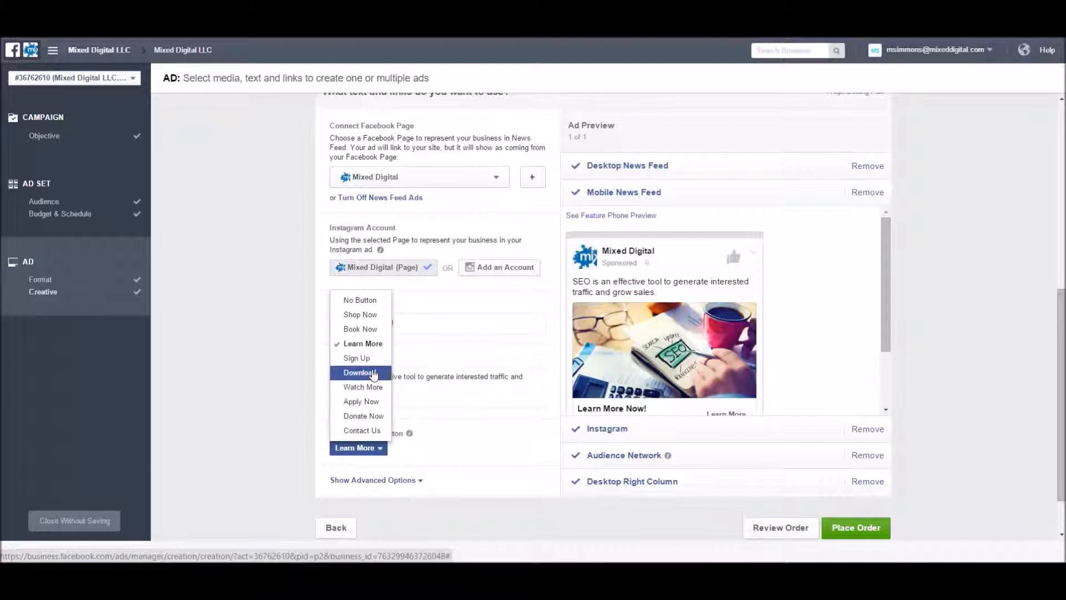
left_click(366, 344)
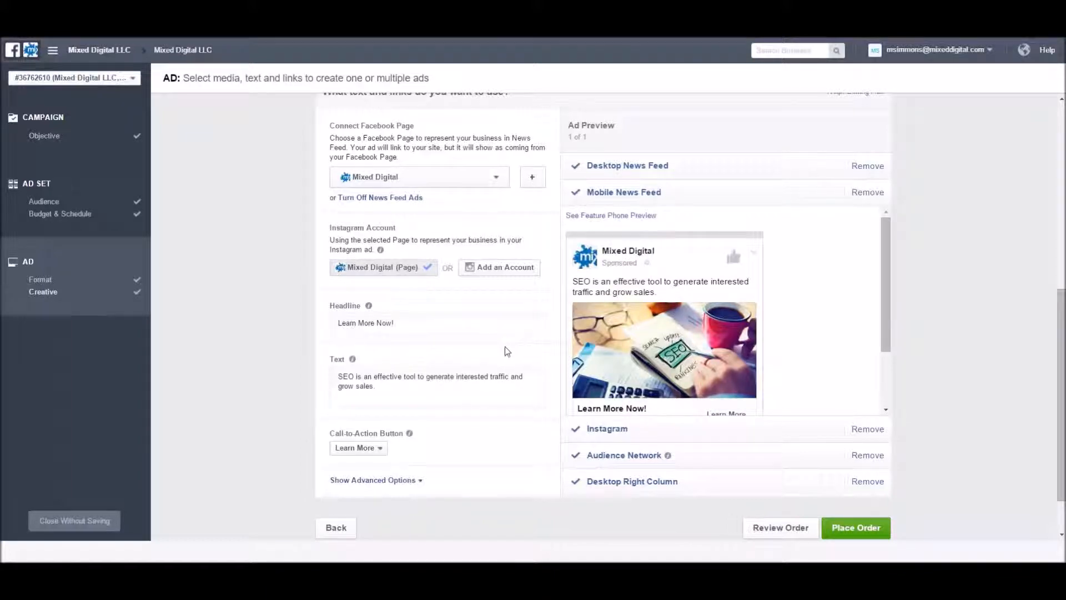
Set the News Feed link description to "Mixed Digital is a full service digital agency specializing in paid and organic search engine marketing.".
scroll(505, 349, "down", 1)
left_click(389, 425)
scroll(400, 428, "down", 1)
left_click(405, 427)
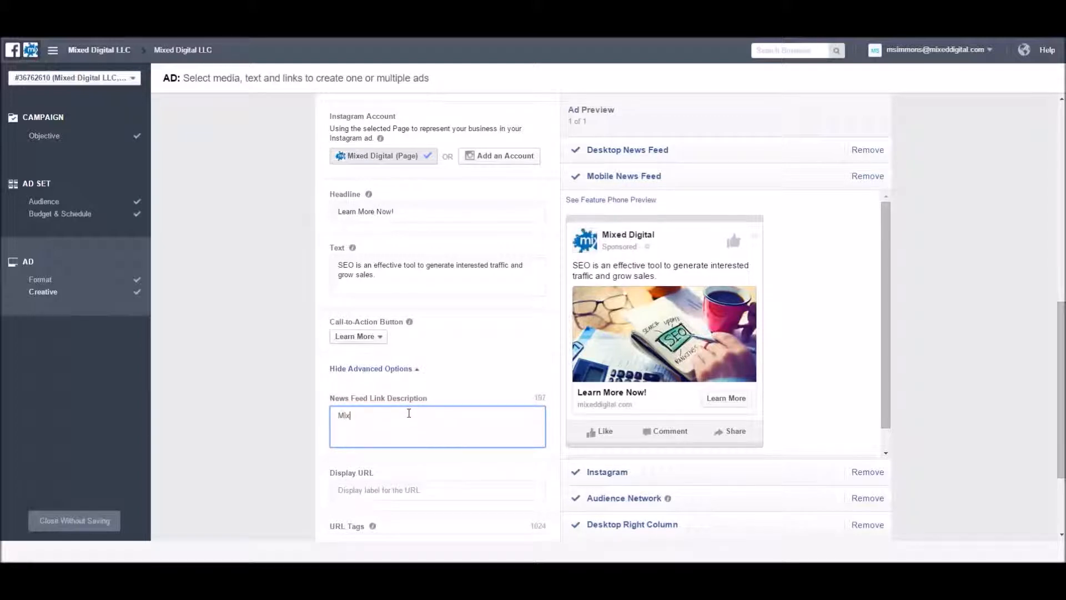
type("Mixed Digital is a h")
type("ull service digi")
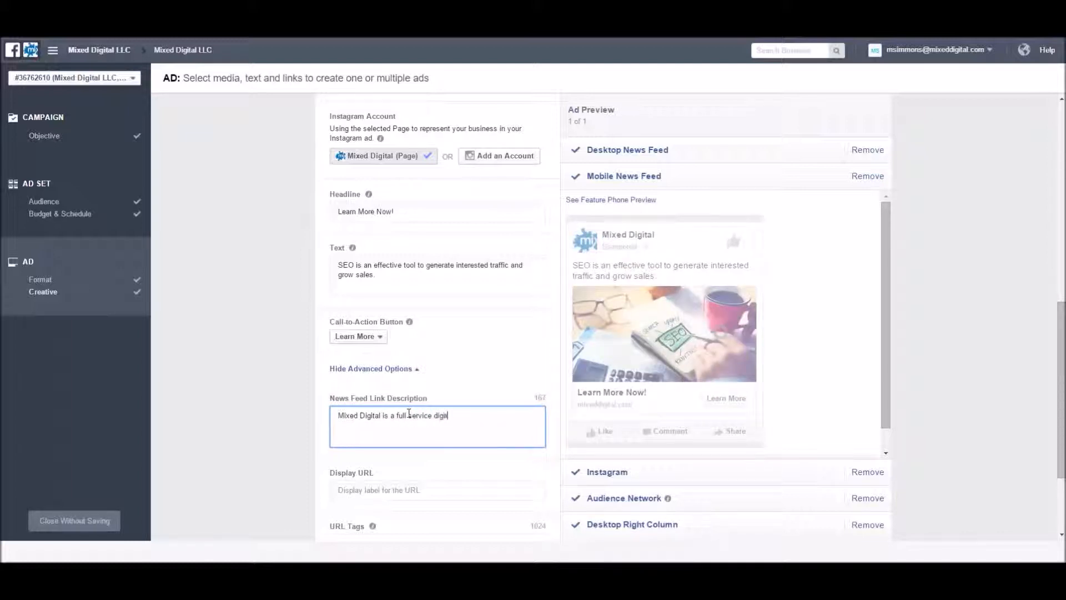
type("tal agency")
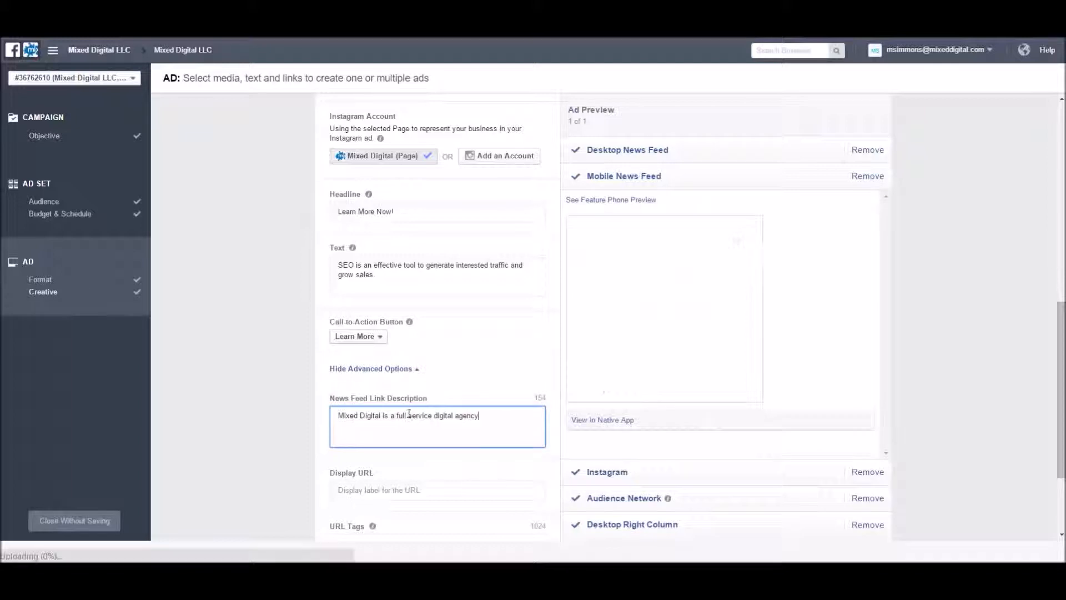
type(" specializing in")
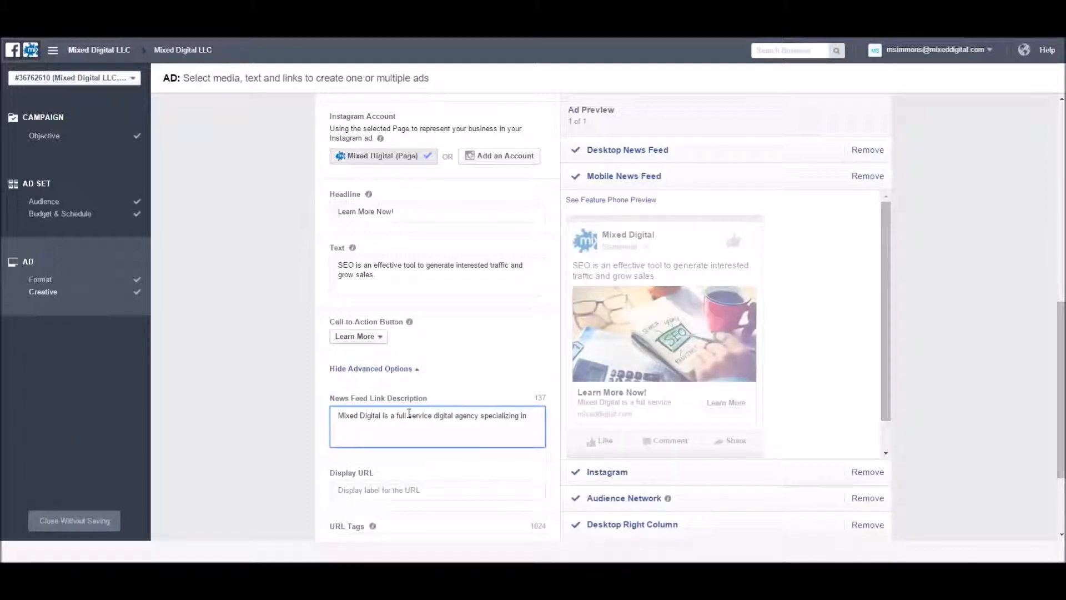
type(" paid and organic")
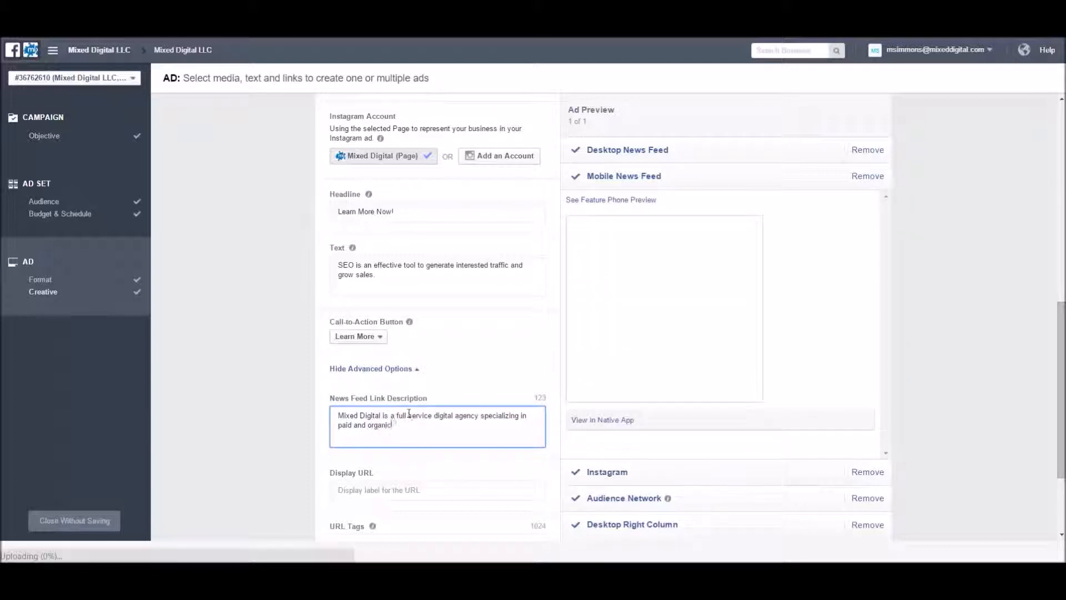
type(" search en")
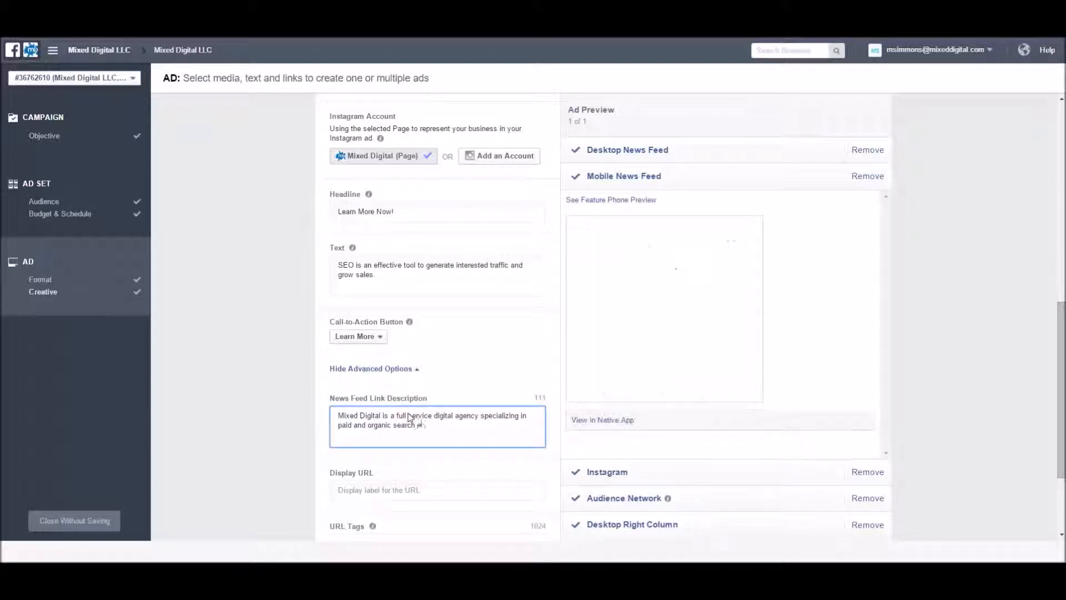
type("gine marketing.")
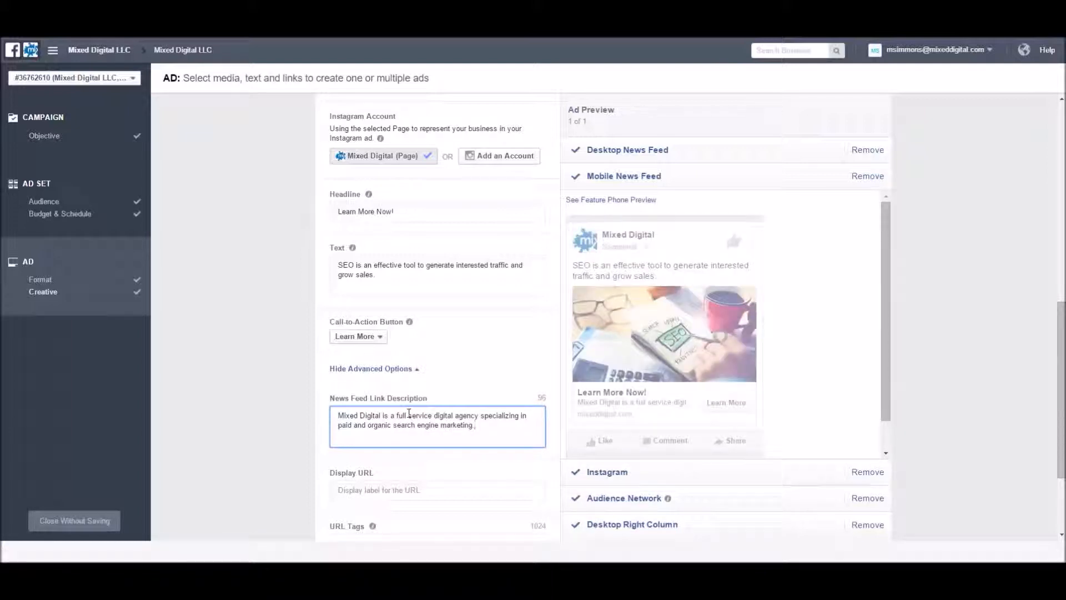
Set the ad's display URL to "MixedDigital.com/SEO".
scroll(434, 386, "down", 1)
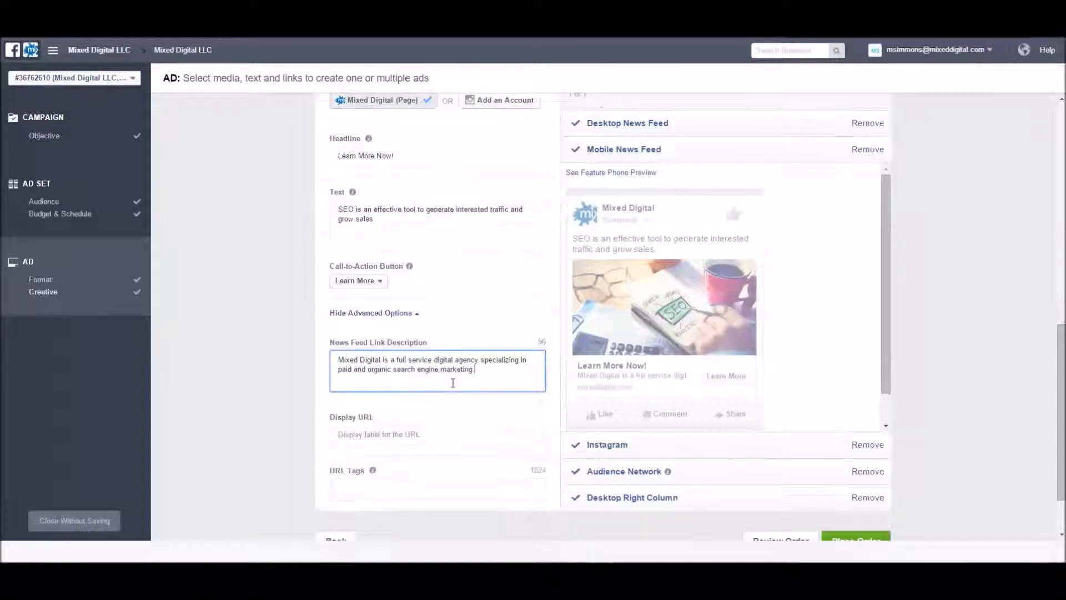
left_click(382, 438)
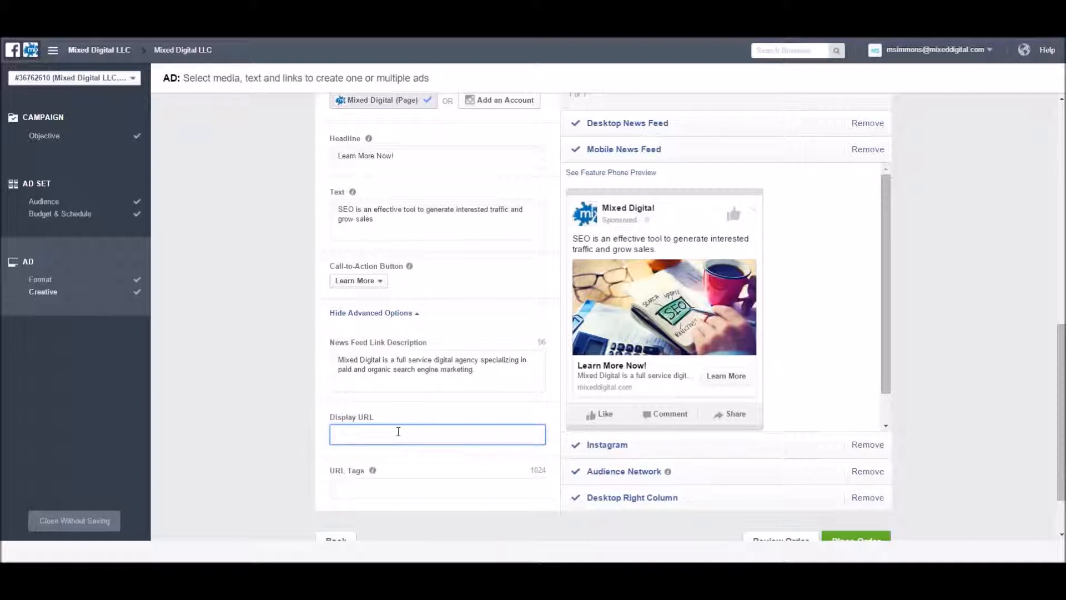
type("Mixed")
type("di")
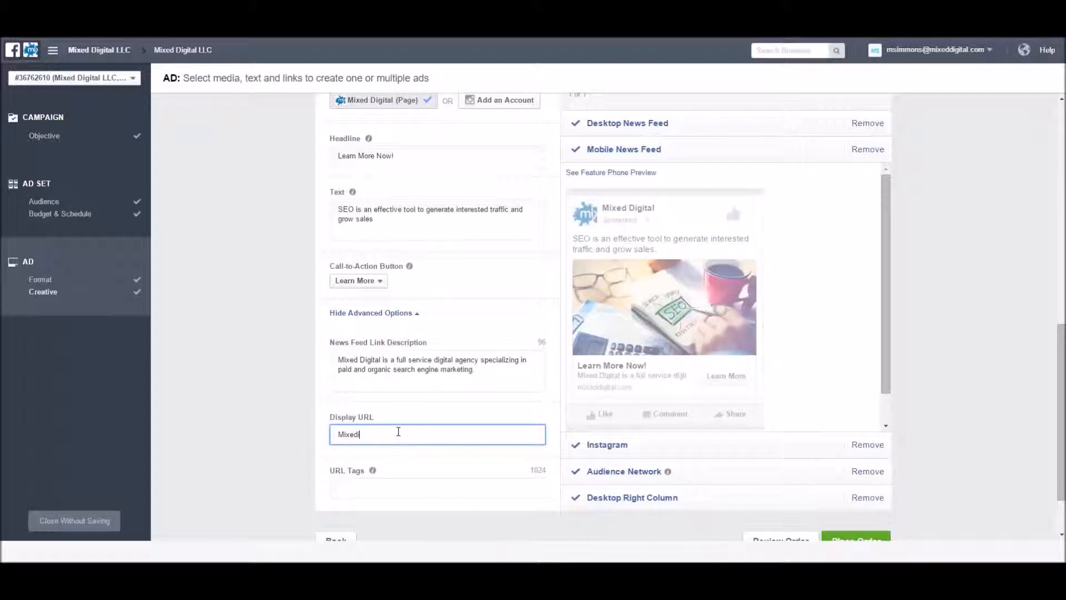
type("giDigital")
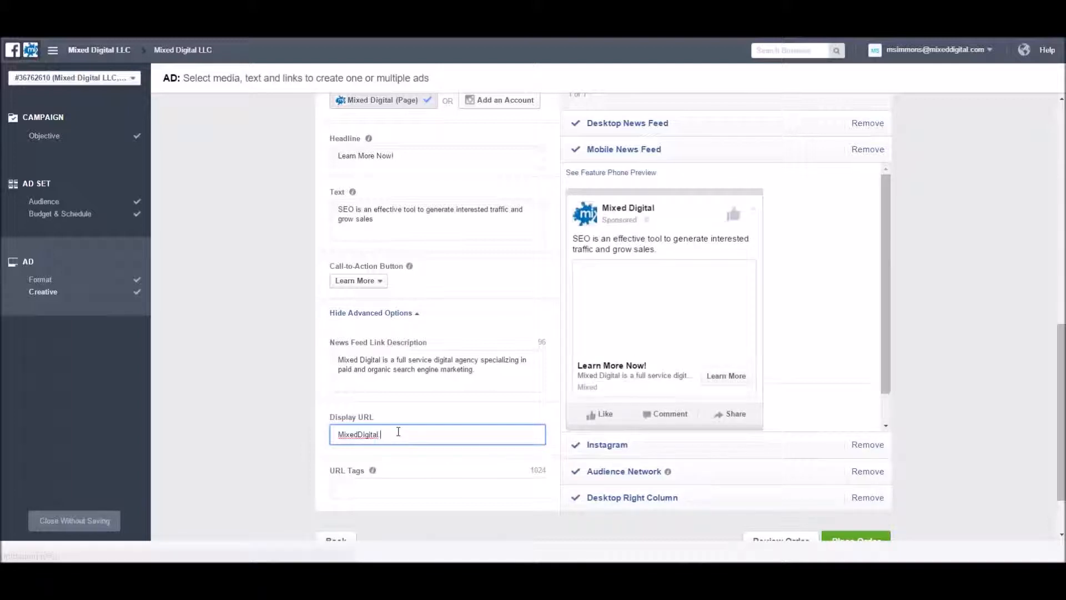
type(".com/")
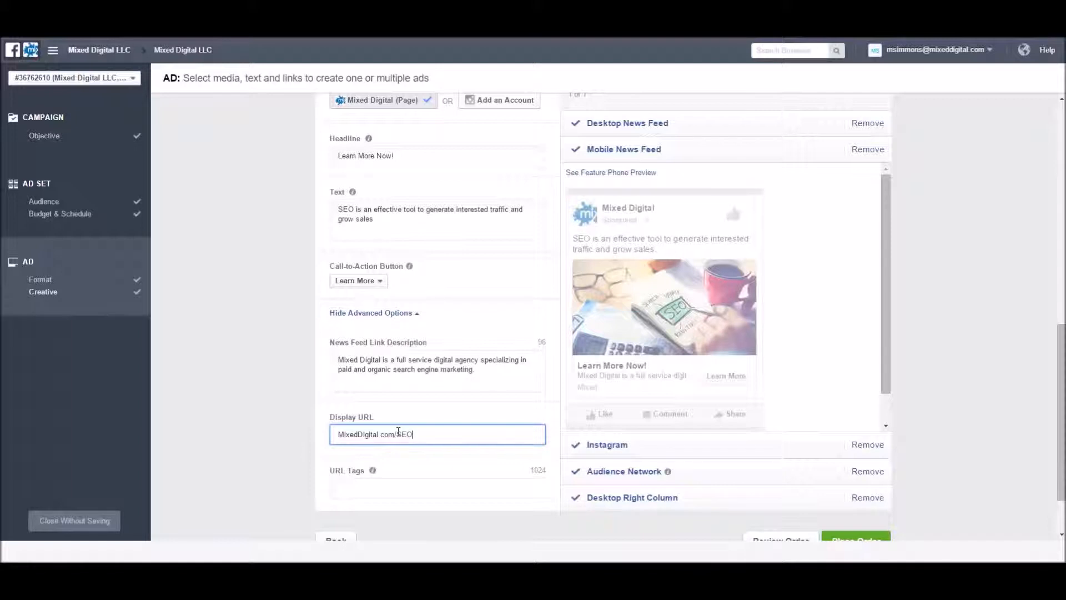
type("SEO")
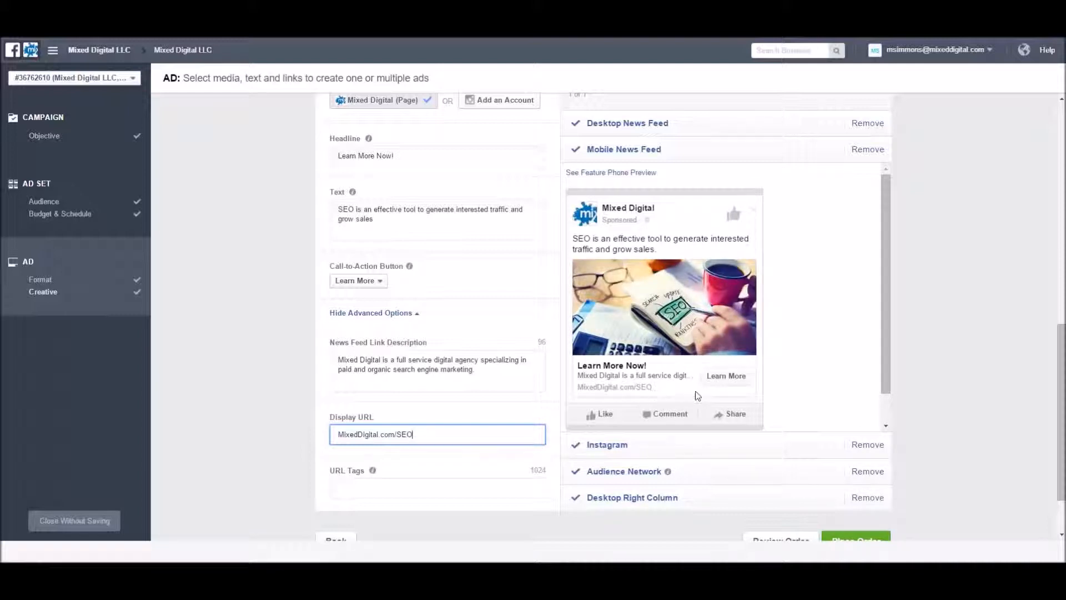
Remove the Desktop Right Column, Audience Network and Instagram placements from the ad.
scroll(714, 398, "down", 1)
scroll(837, 288, "up", 1)
scroll(810, 178, "up", 2)
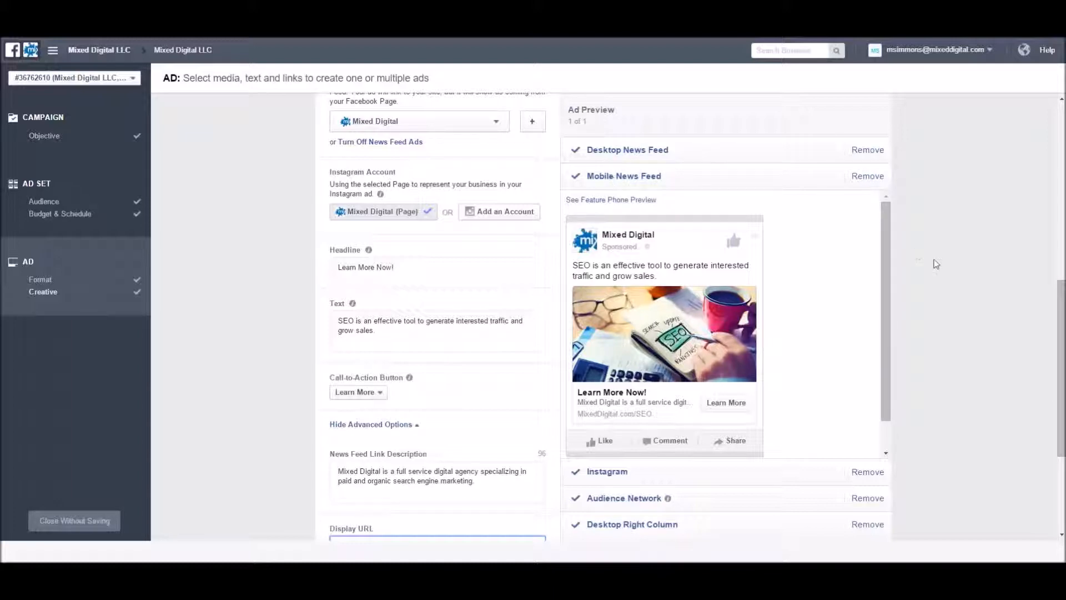
scroll(825, 264, "down", 1)
scroll(825, 265, "down", 3)
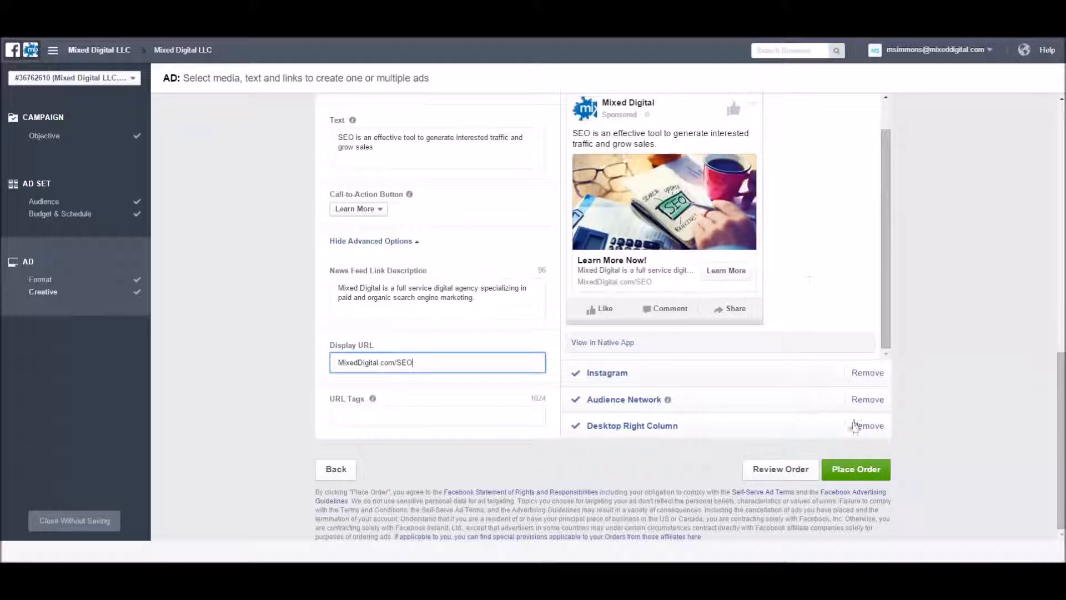
left_click(879, 430)
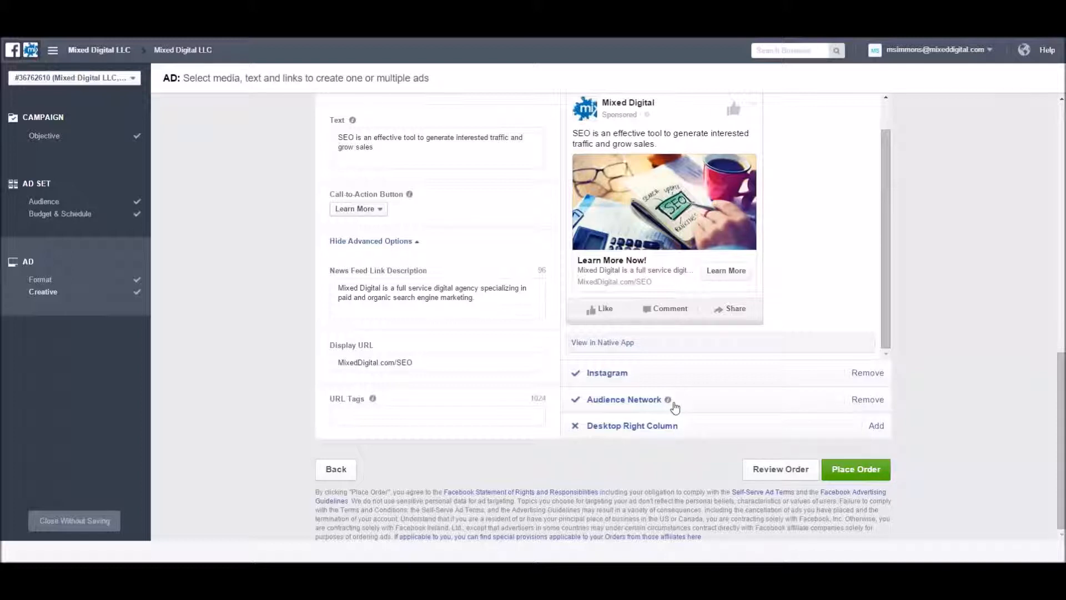
mouse_move(670, 405)
left_click(867, 399)
left_click(871, 374)
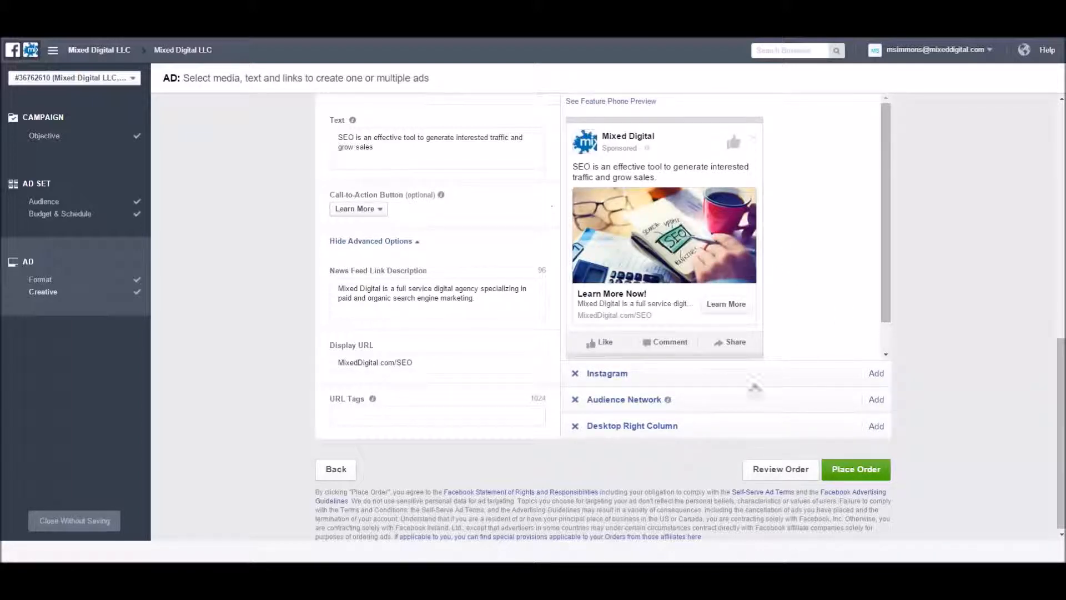
Review the order, rename the ad "Learn More" and place the order.
left_click(779, 470)
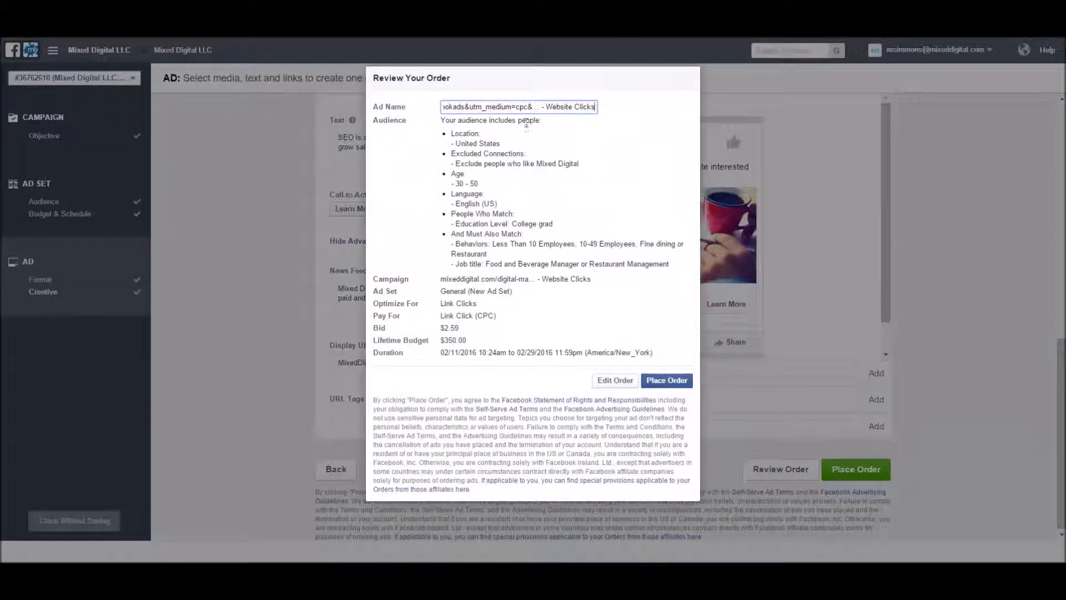
key("ctrl+a")
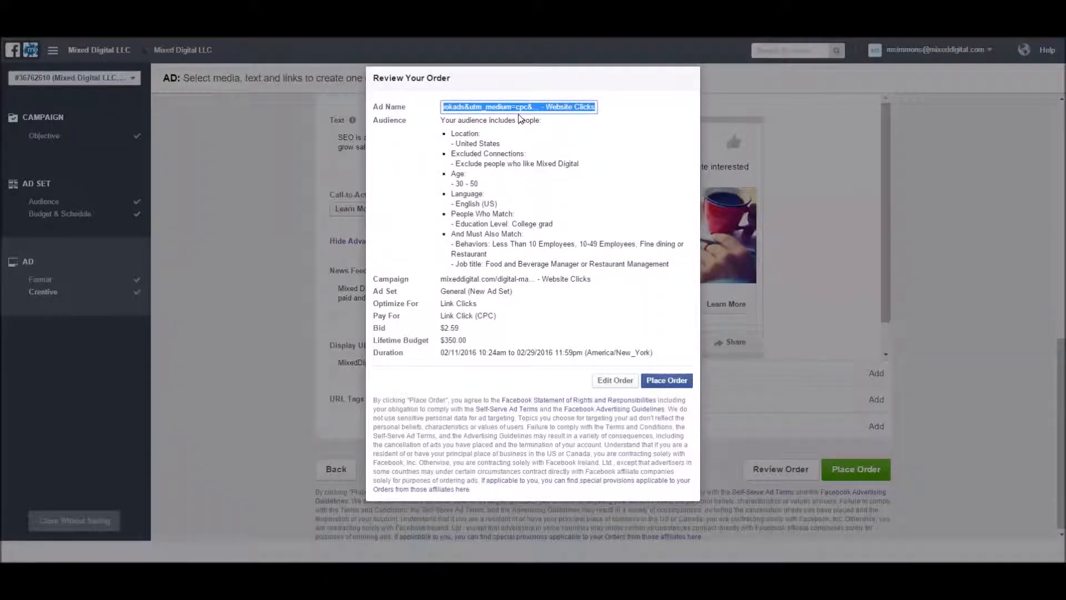
type("Learn More")
left_click(666, 380)
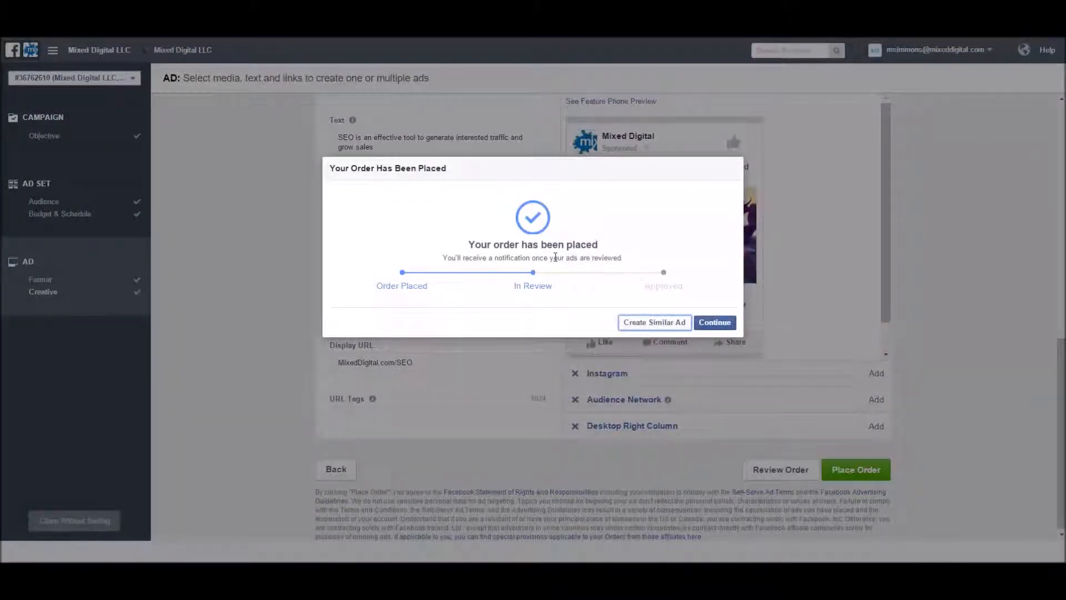
Start a similar ad in the existing General ad set and proceed to its ad creative.
left_click(657, 325)
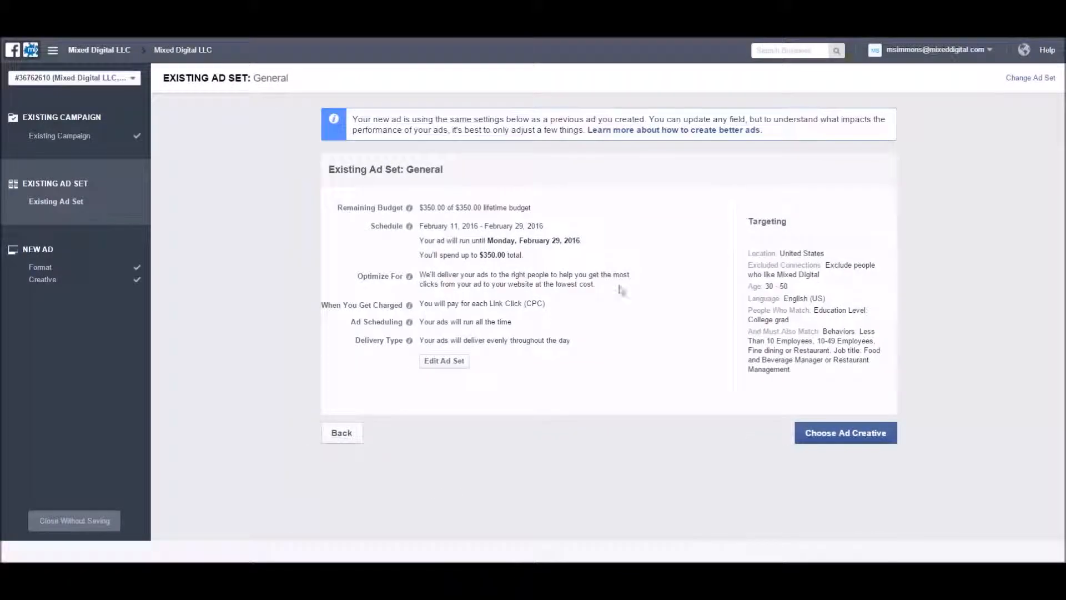
left_click(851, 432)
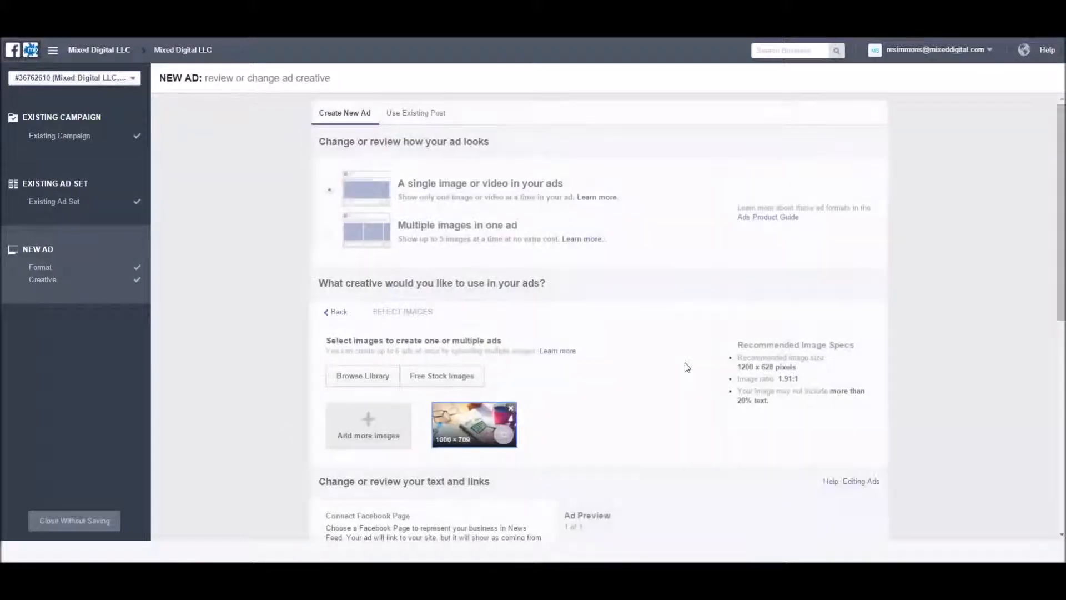
Change the new ad's headline to "Contact us Now!" and its call-to-action button to Contact Us.
scroll(549, 299, "down", 5)
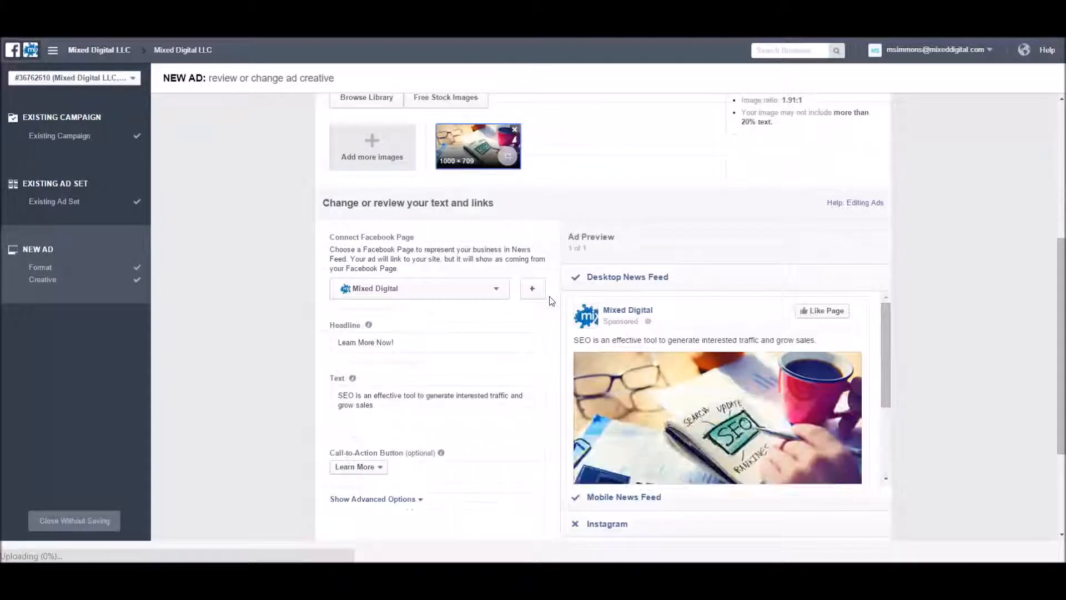
scroll(547, 299, "down", 3)
scroll(447, 287, "up", 1)
left_click_drag(407, 246, 273, 233)
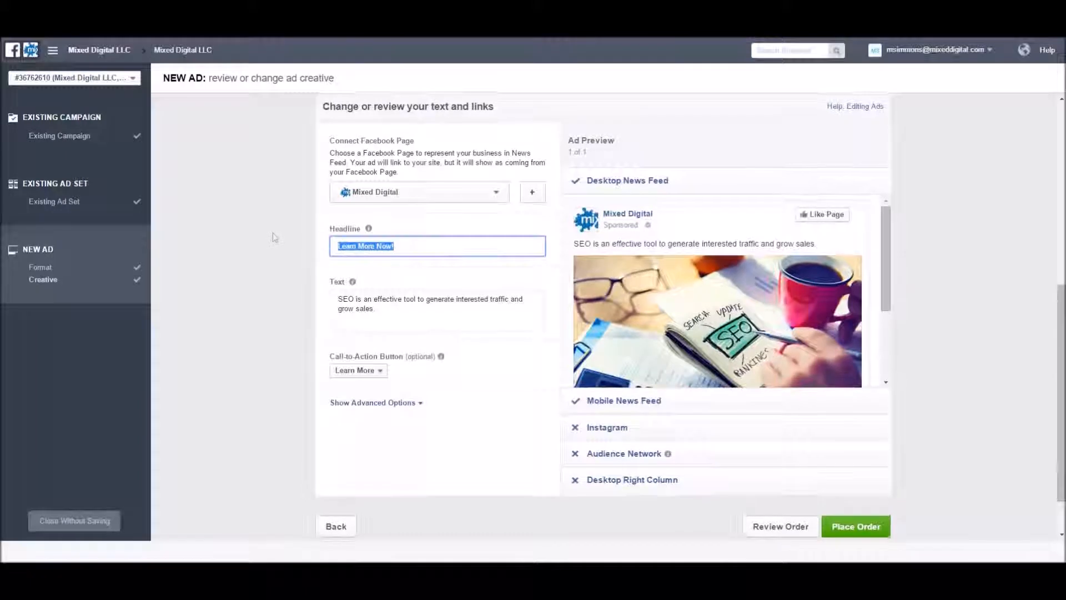
type("Contact us")
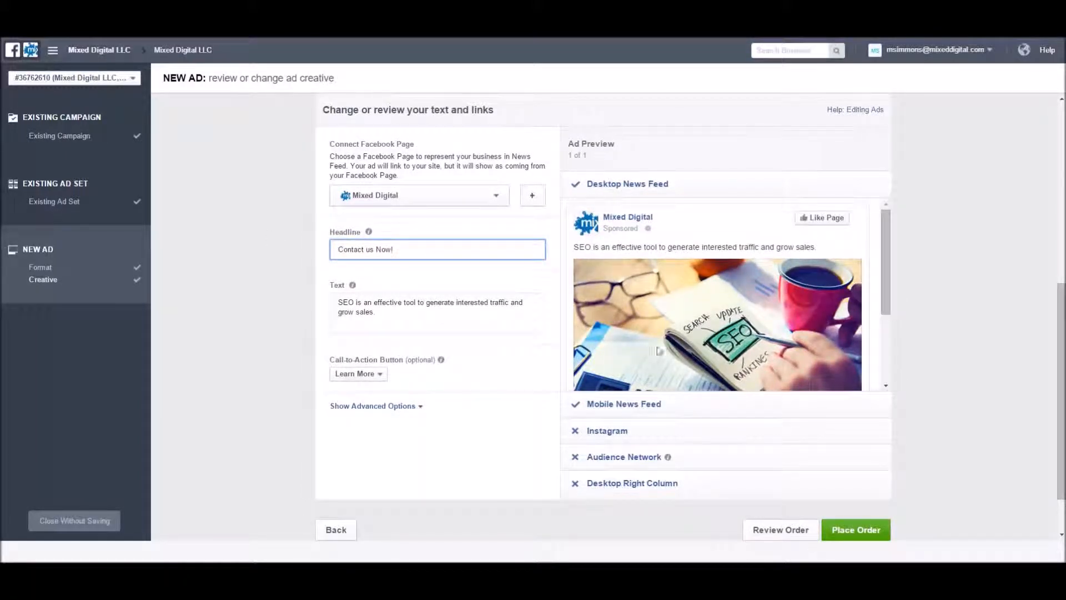
left_click(355, 373)
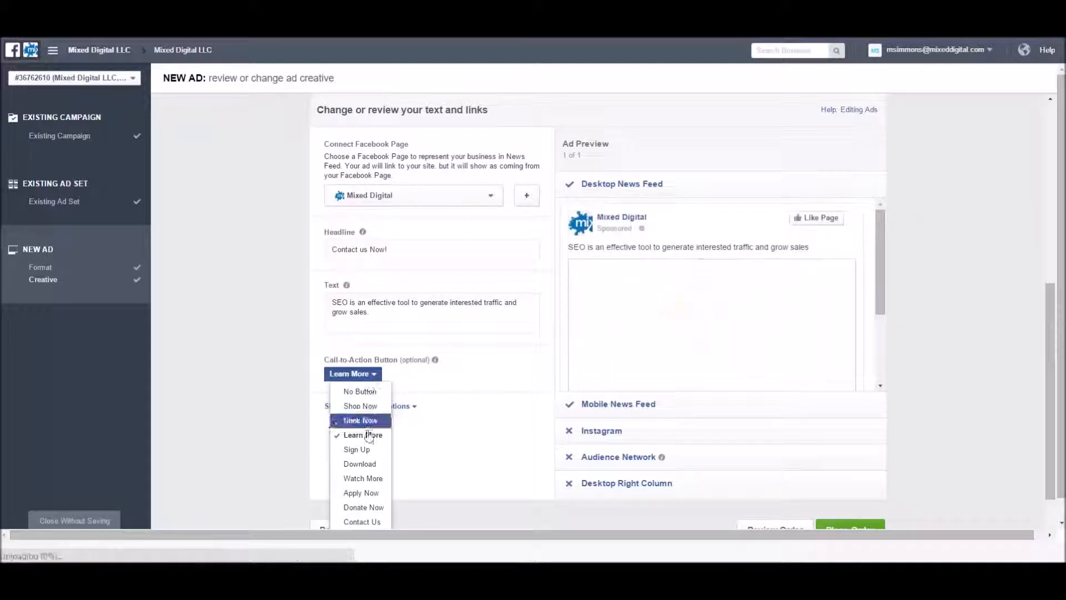
left_click(362, 521)
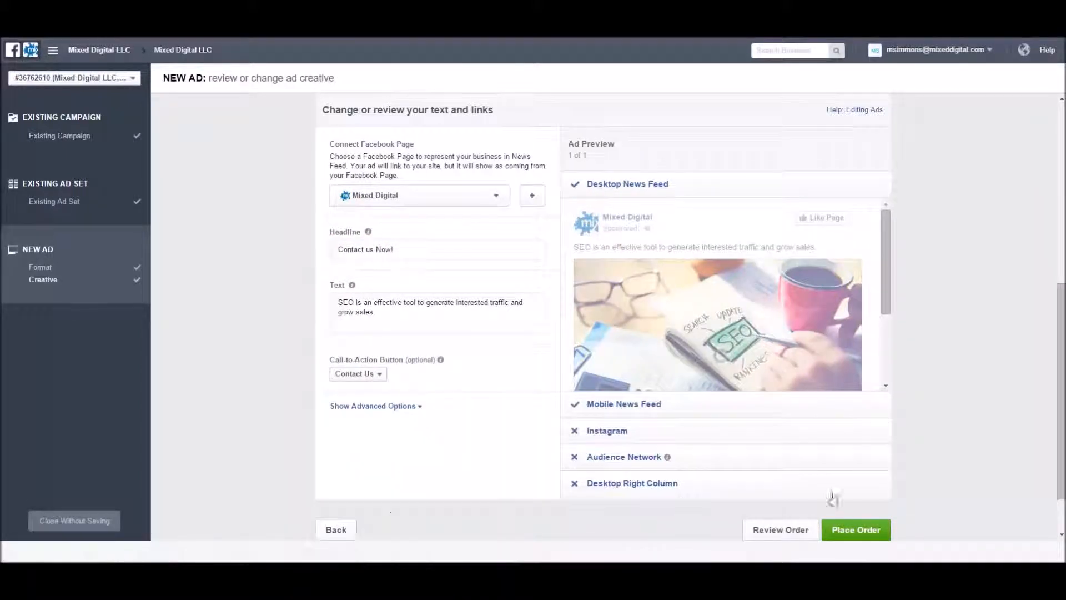
Review the order, name the ad "Contact Us", place the order and continue to the ad's overview.
left_click(786, 531)
left_click_drag(500, 111, 382, 90)
type("Contact Us")
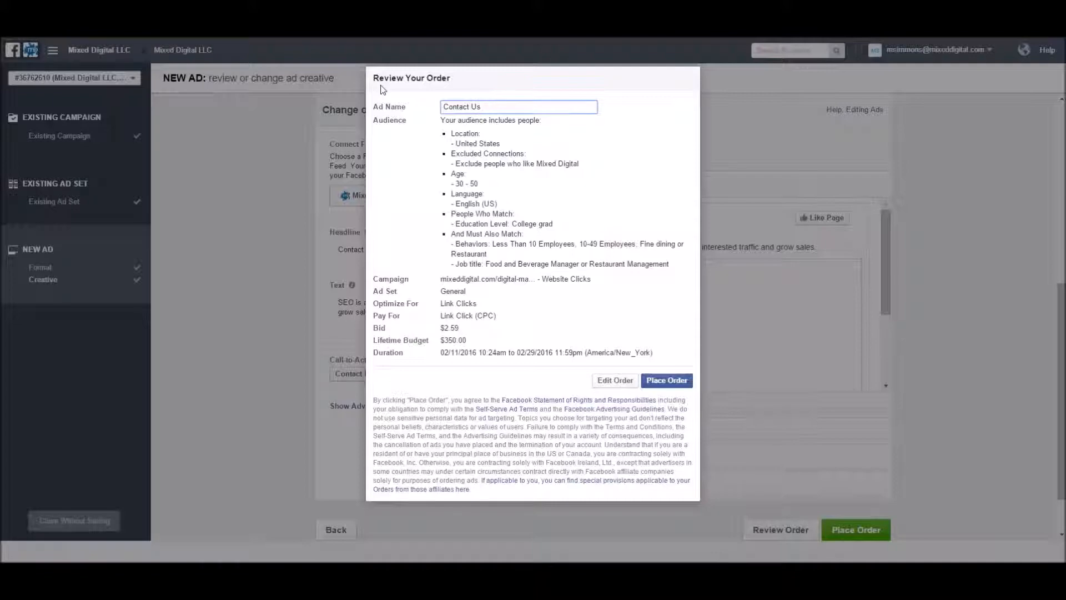
left_click(682, 384)
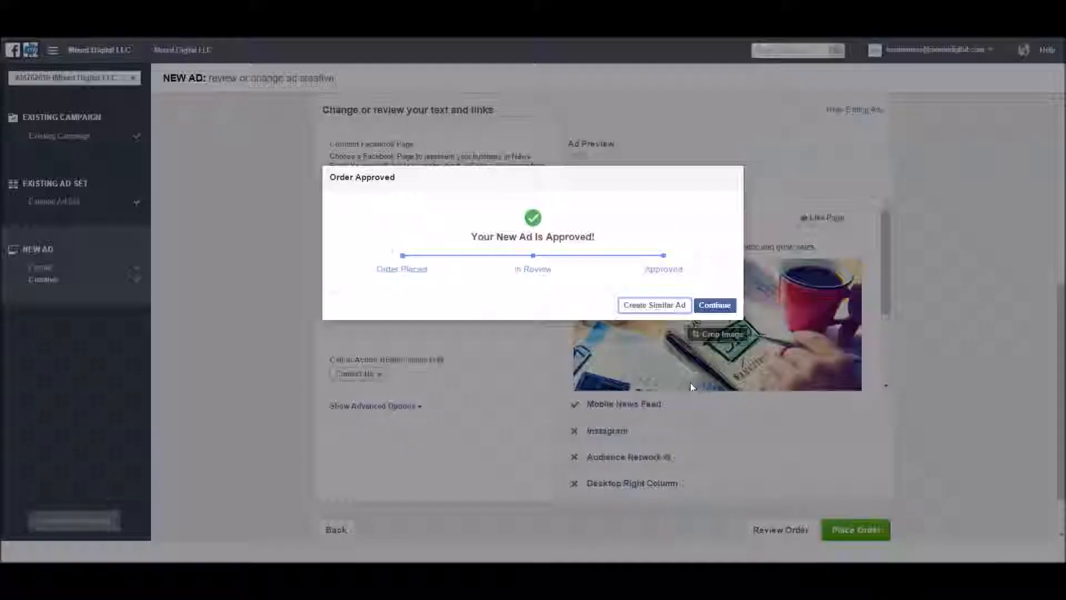
left_click(714, 304)
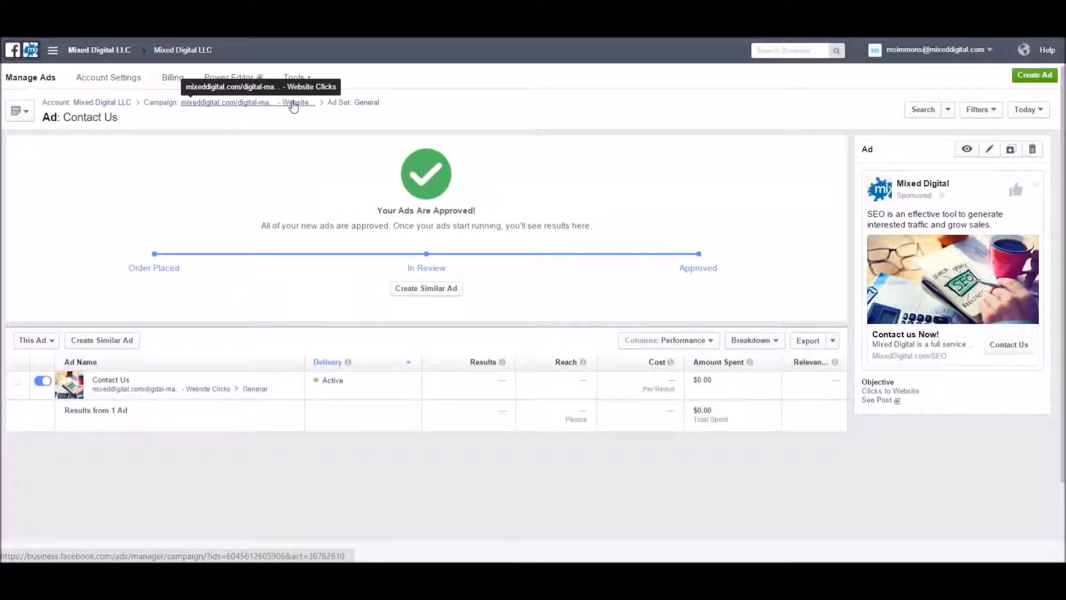
Open the General ad set and switch off both the Contact Us and Learn More ads.
left_click(356, 103)
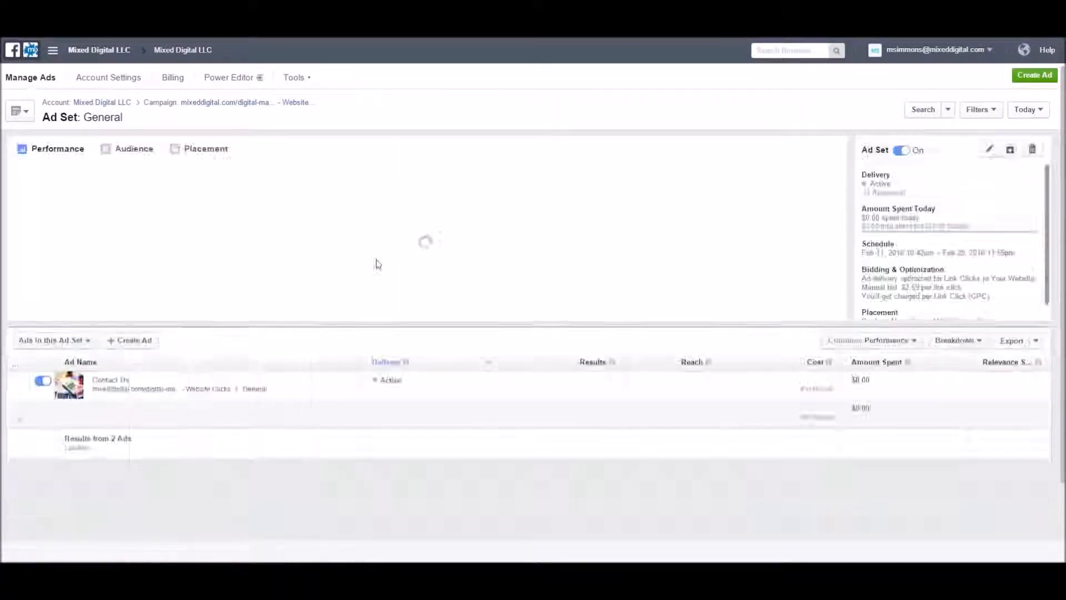
left_click(43, 381)
left_click(43, 410)
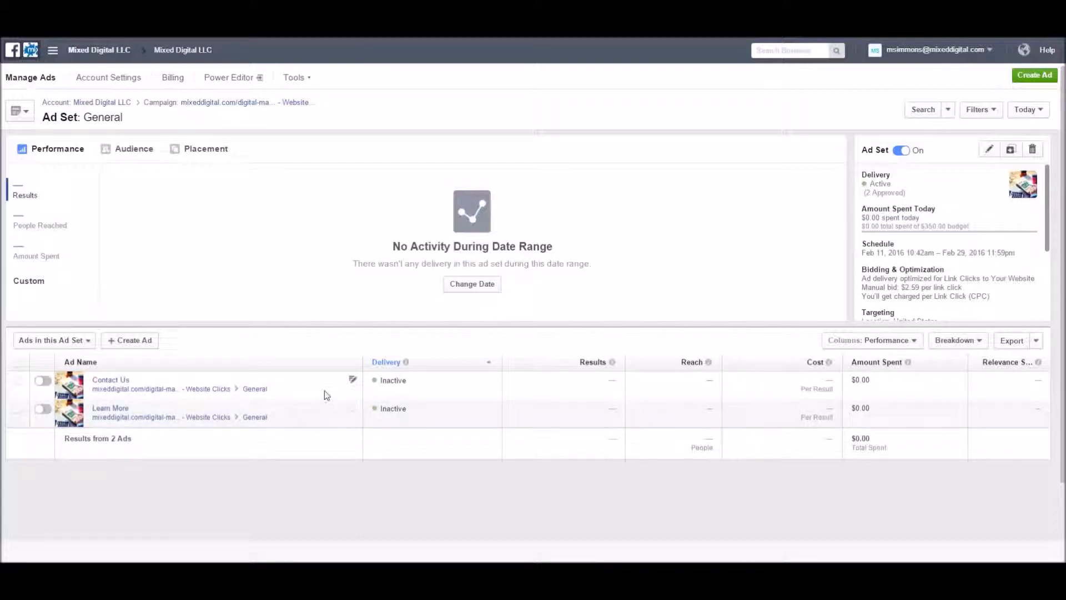
Edit the Contact Us ad, append "-contact-us" to the end of its website URL and save it.
left_click(358, 396)
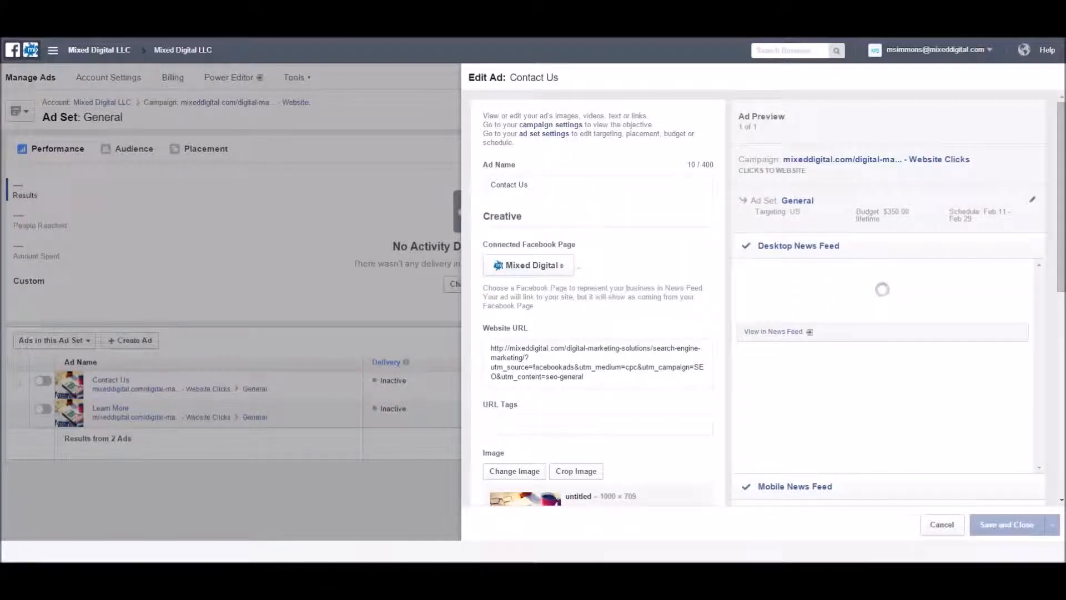
scroll(599, 316, "down", 1)
left_click(596, 321)
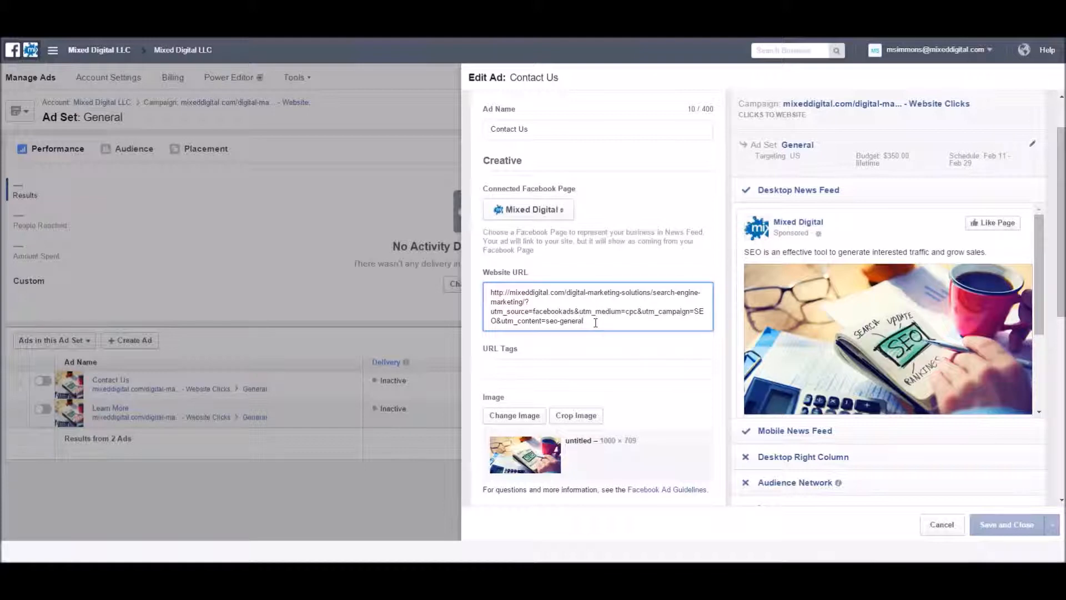
type("-contact-us")
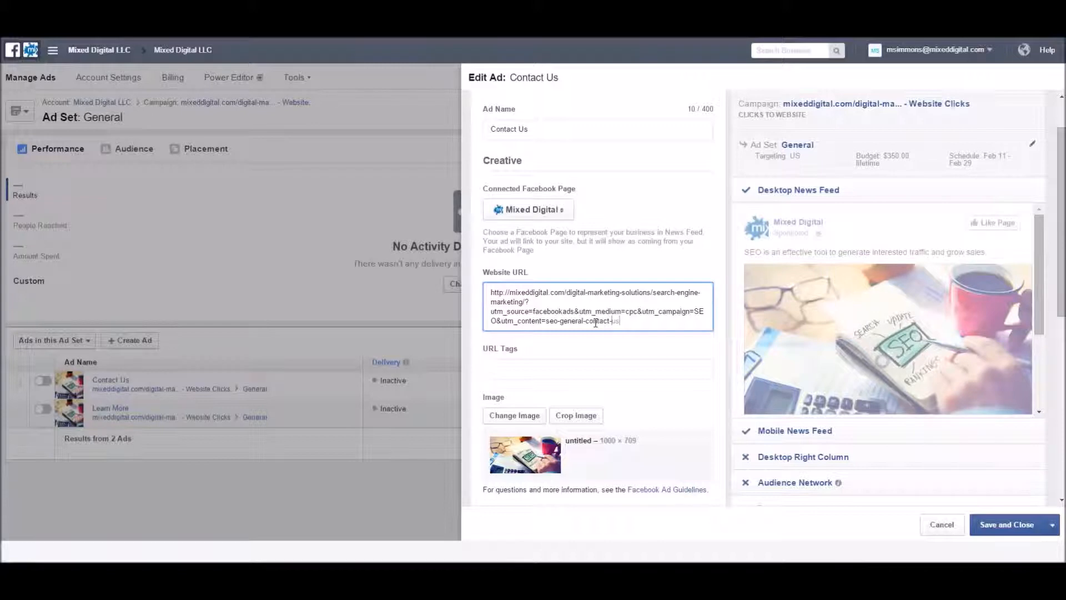
left_click(1008, 525)
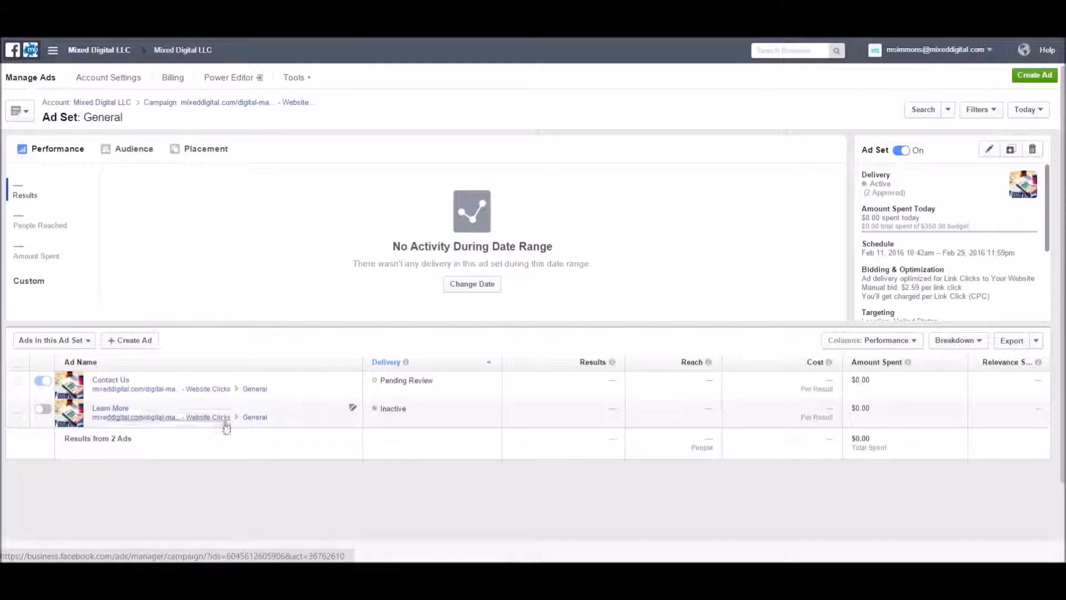
Edit the Learn More ad, append "-learn-more" to its website URL, save it and refresh the ad list.
left_click(353, 409)
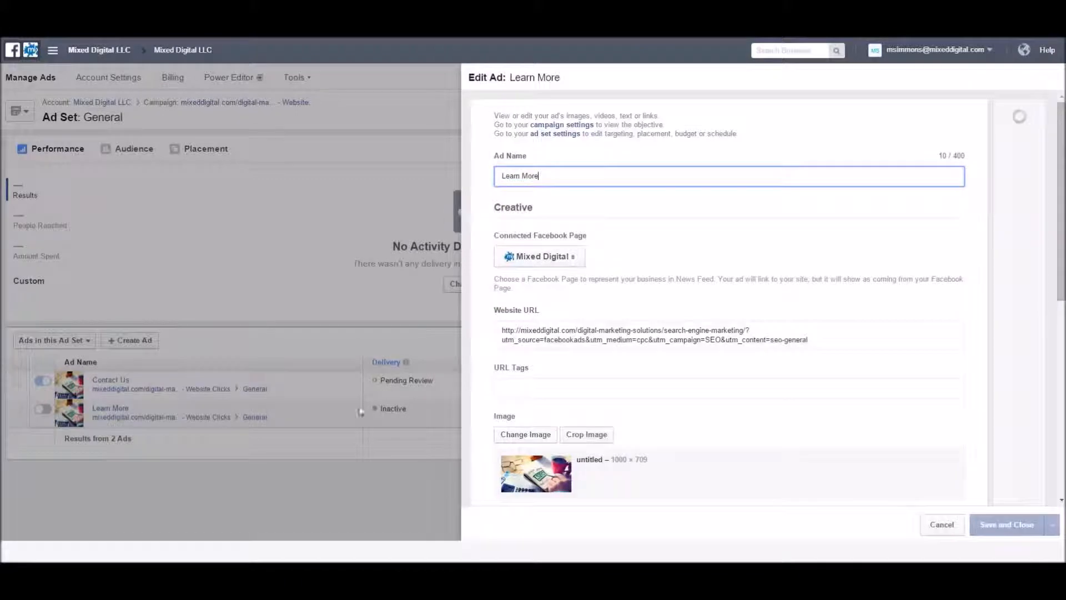
left_click(837, 340)
type("-learn-more")
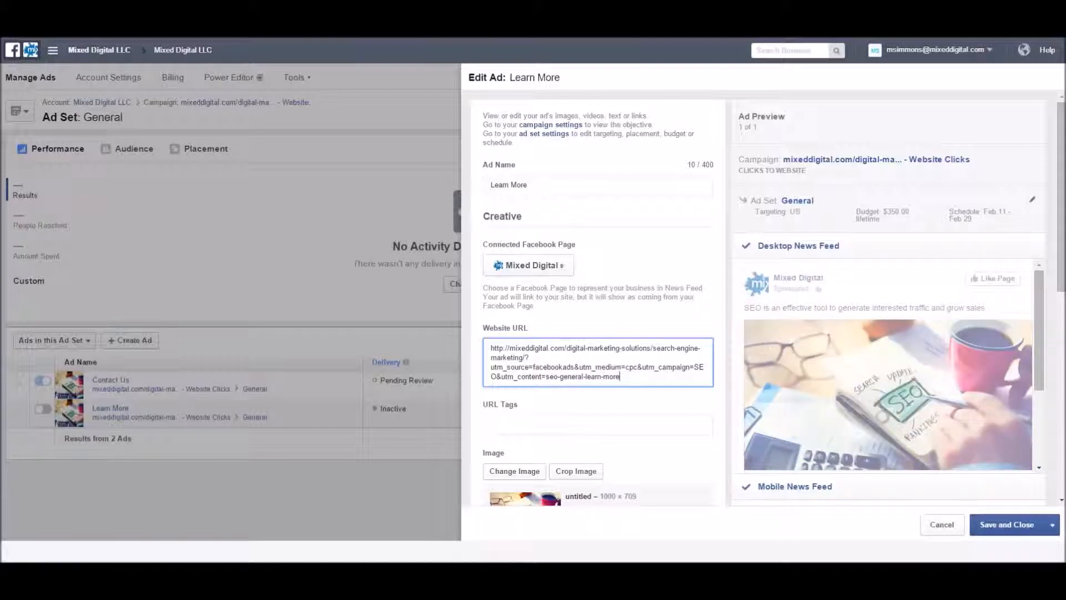
left_click(1009, 534)
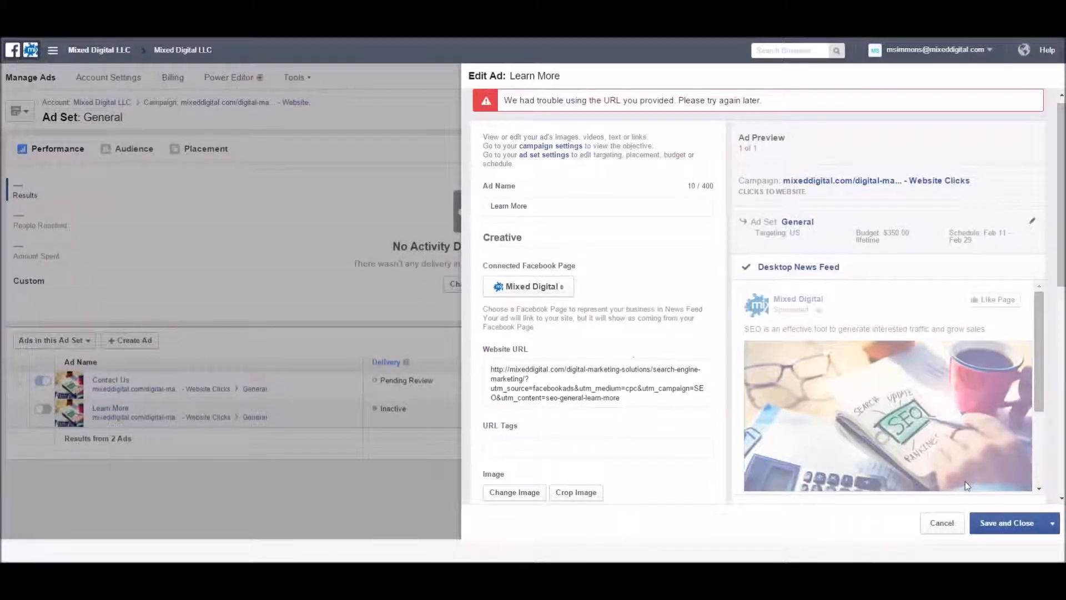
left_click(994, 523)
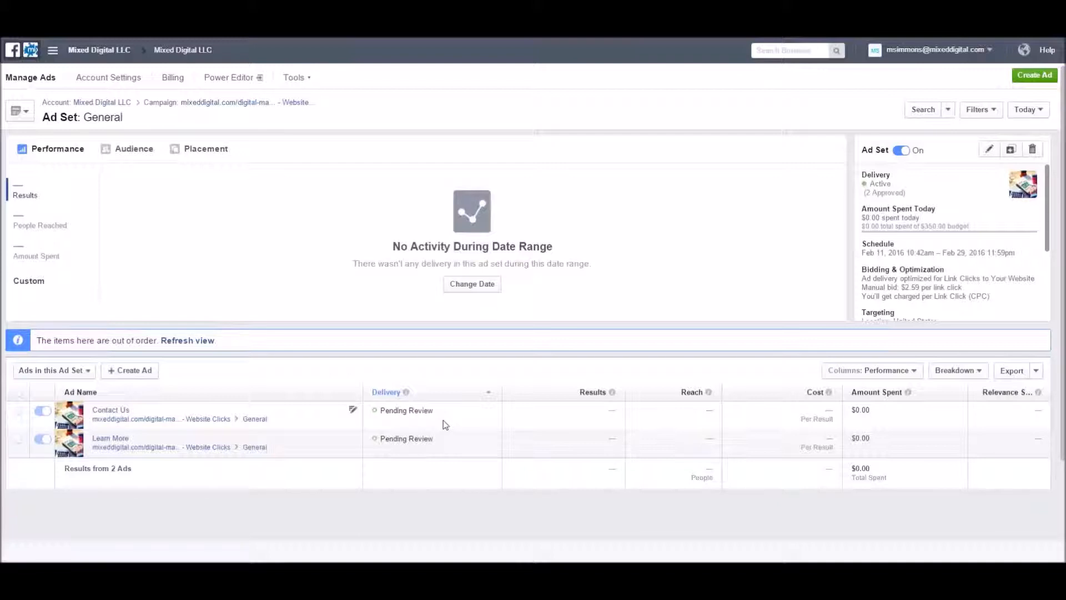
left_click(180, 340)
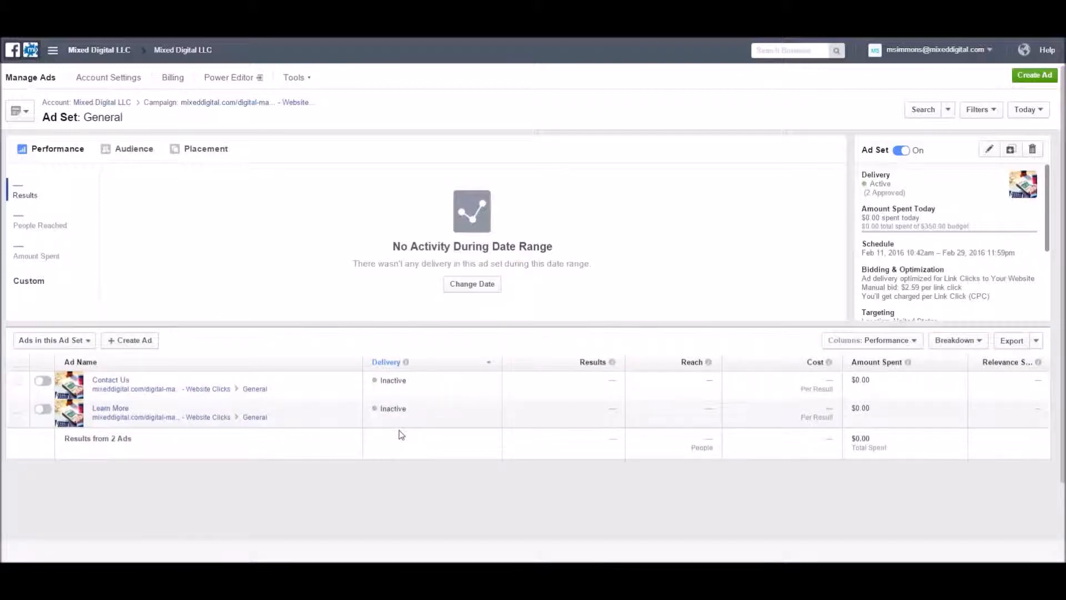